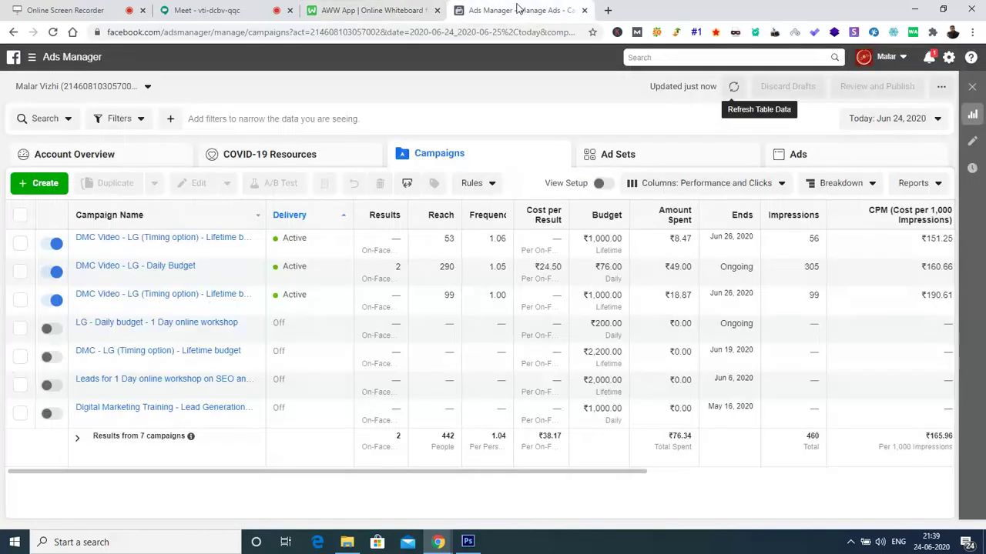
# Step: Switch from the AWW whiteboard to the Ads Manager Campaigns page
pyautogui.click(522, 10)
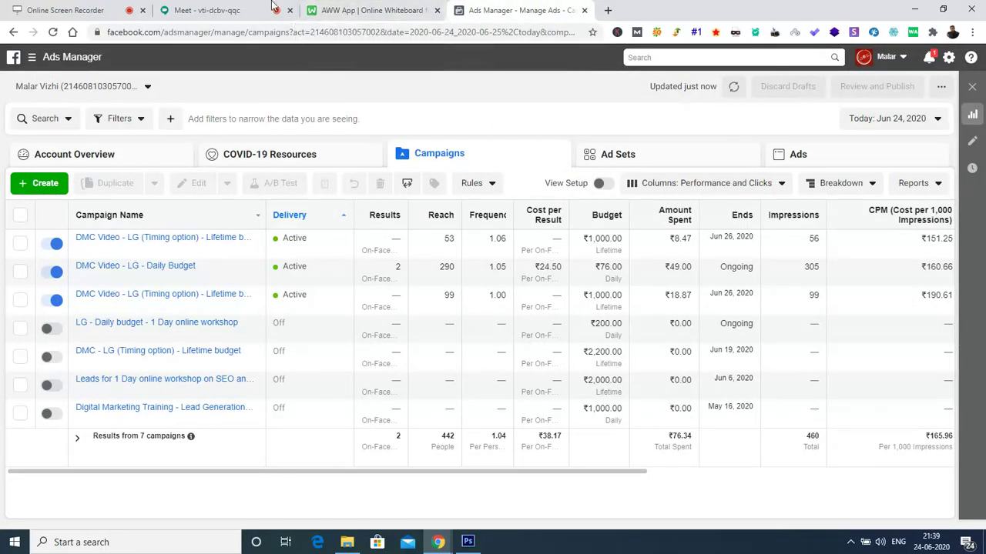
# Step: Glance at the Meet tab, then start a new campaign and move past the new-flow introduction
pyautogui.click(201, 8)
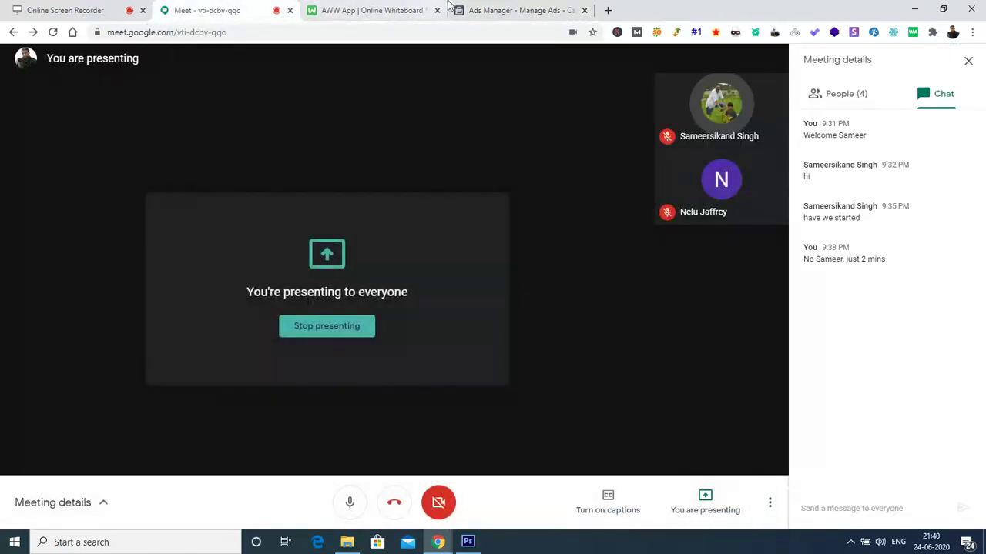
pyautogui.click(512, 10)
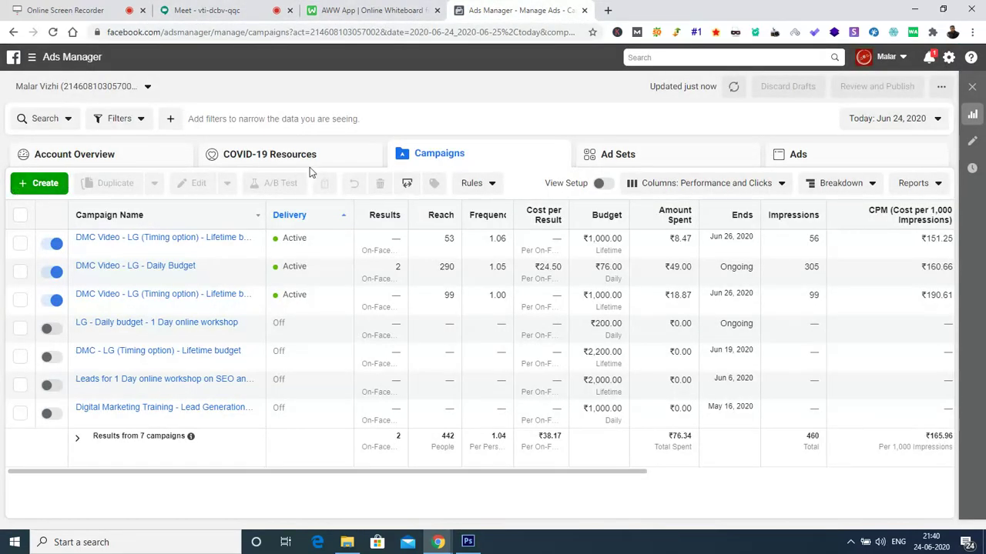
pyautogui.click(38, 185)
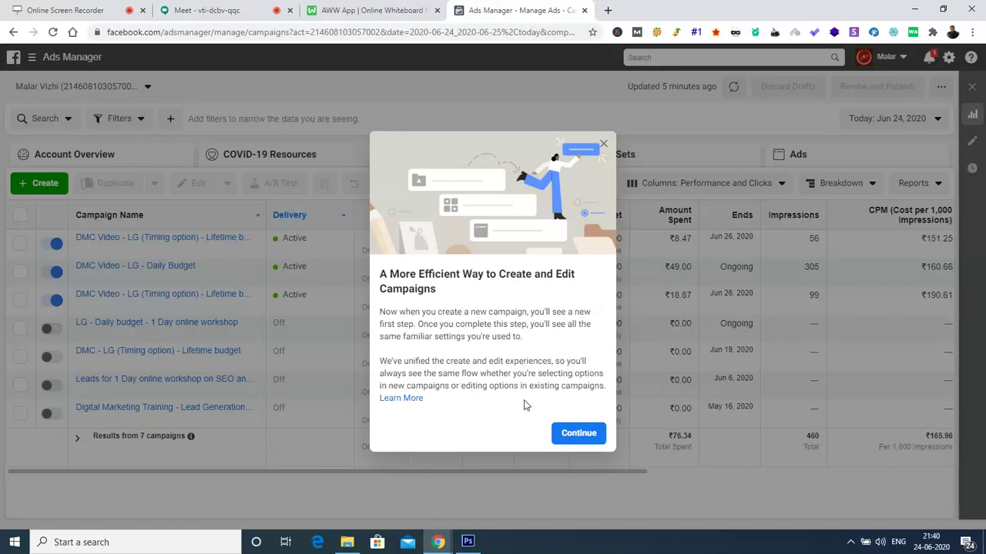
pyautogui.click(591, 438)
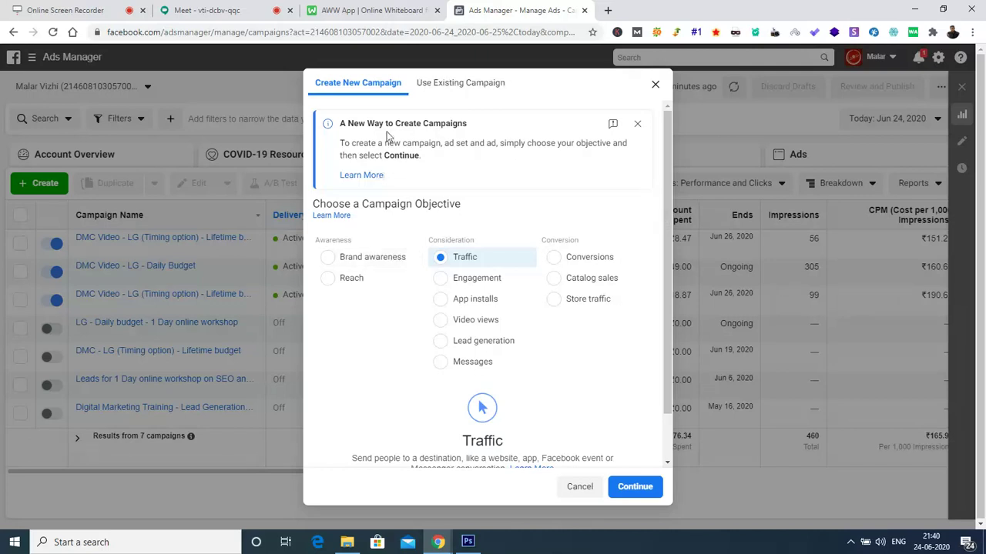
# Step: Dismiss the notice, expand the optional naming section, and keep Traffic as the campaign objective
pyautogui.click(638, 125)
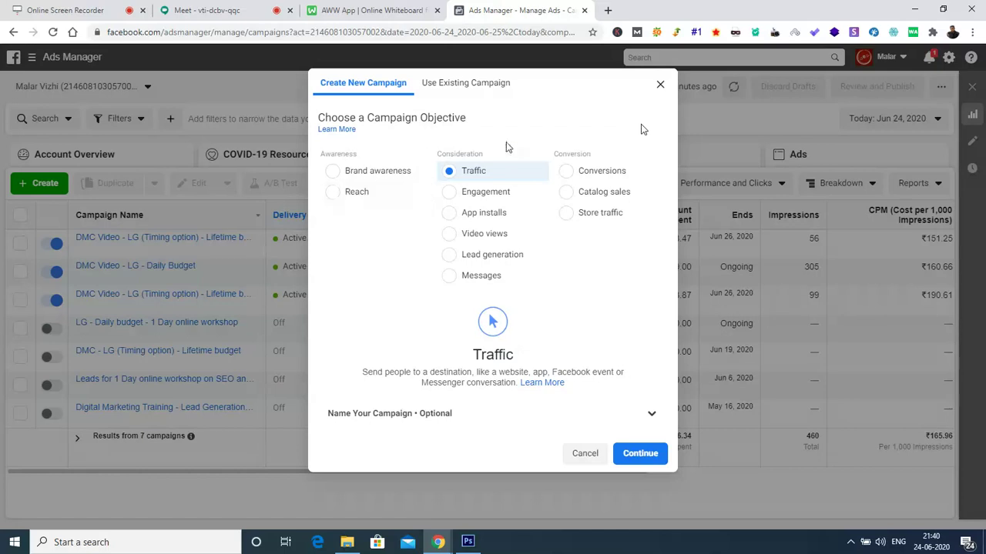
pyautogui.click(656, 416)
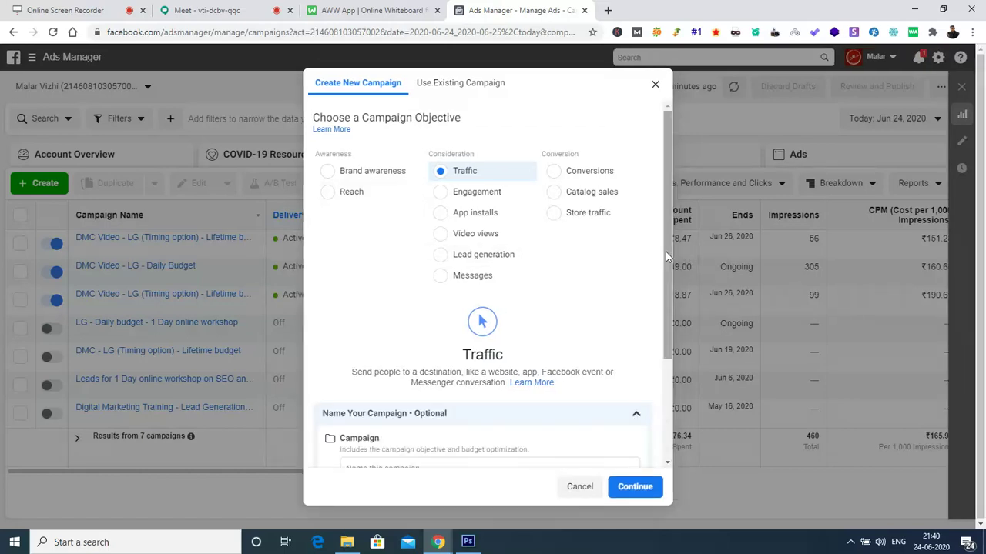
pyautogui.moveTo(665, 251); pyautogui.dragTo(671, 289)
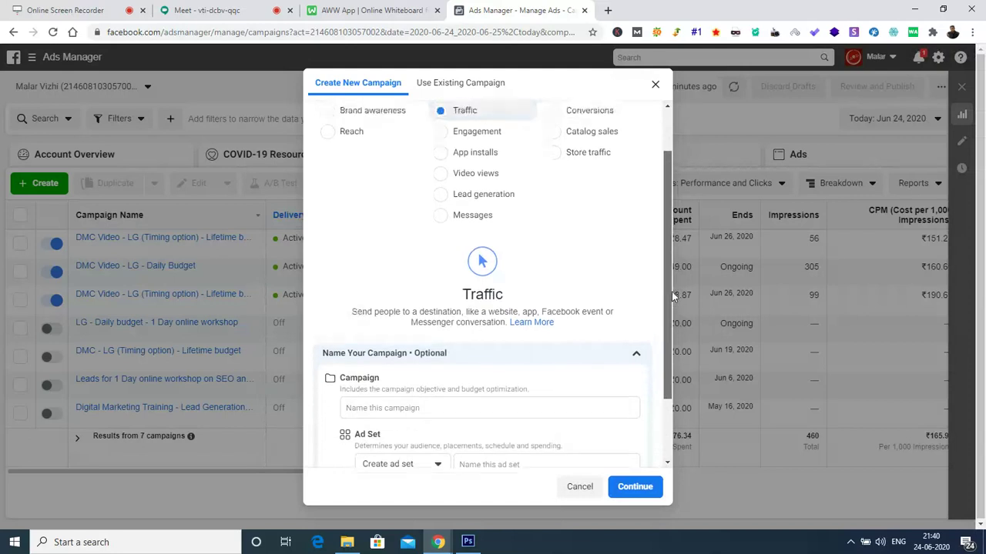
pyautogui.click(455, 214)
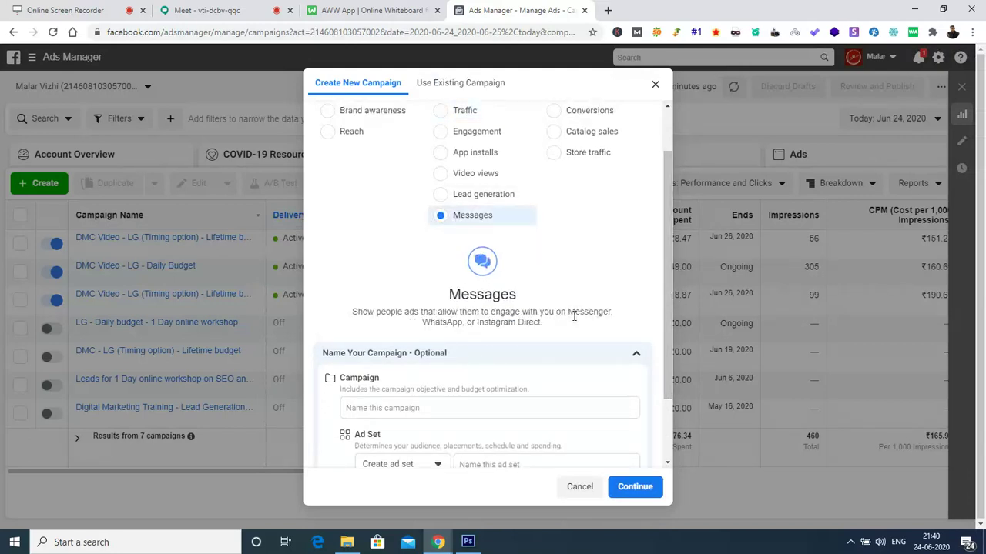
pyautogui.click(439, 113)
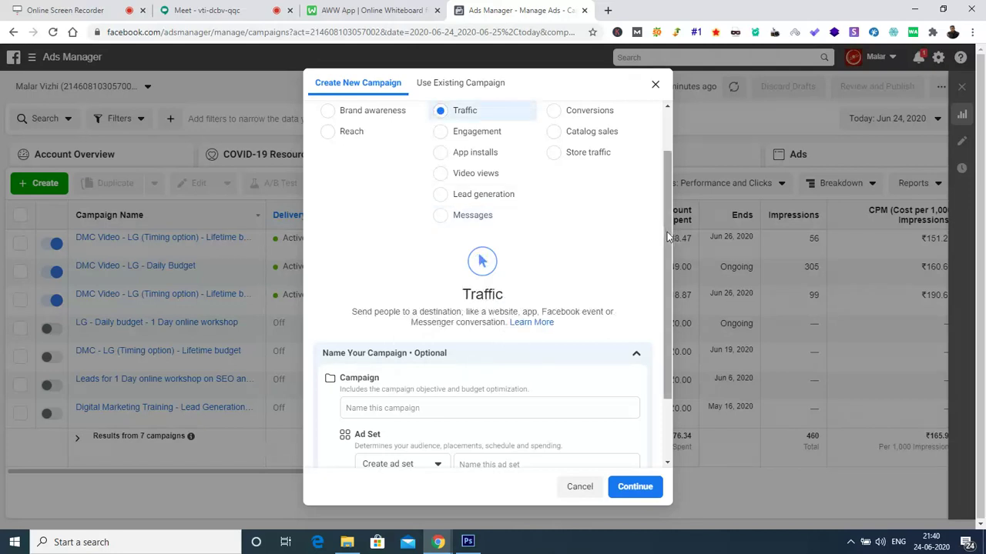
pyautogui.moveTo(667, 232); pyautogui.dragTo(685, 351)
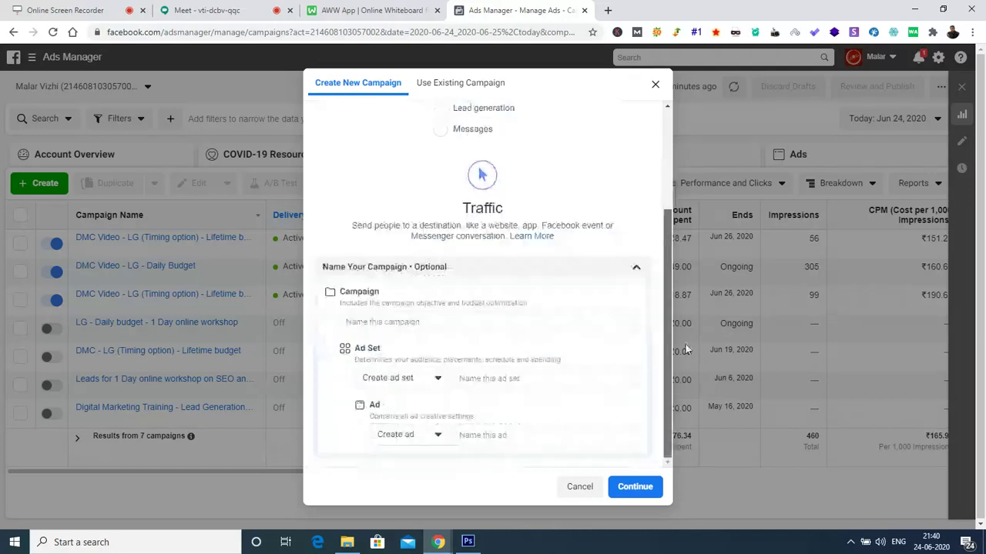
# Step: Name the campaign, ad set and ad 'test' and add the campaign as a draft
pyautogui.click(469, 323)
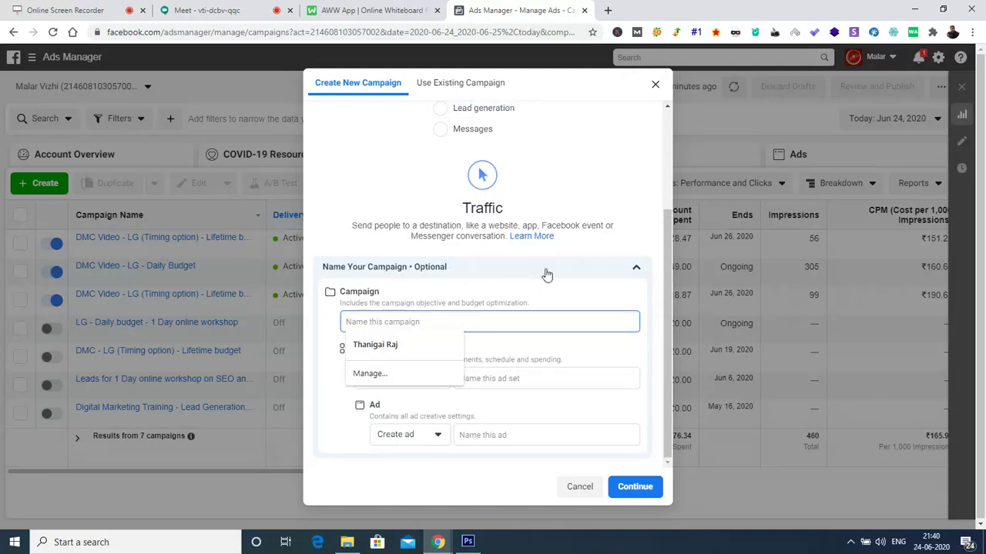
pyautogui.click(367, 182)
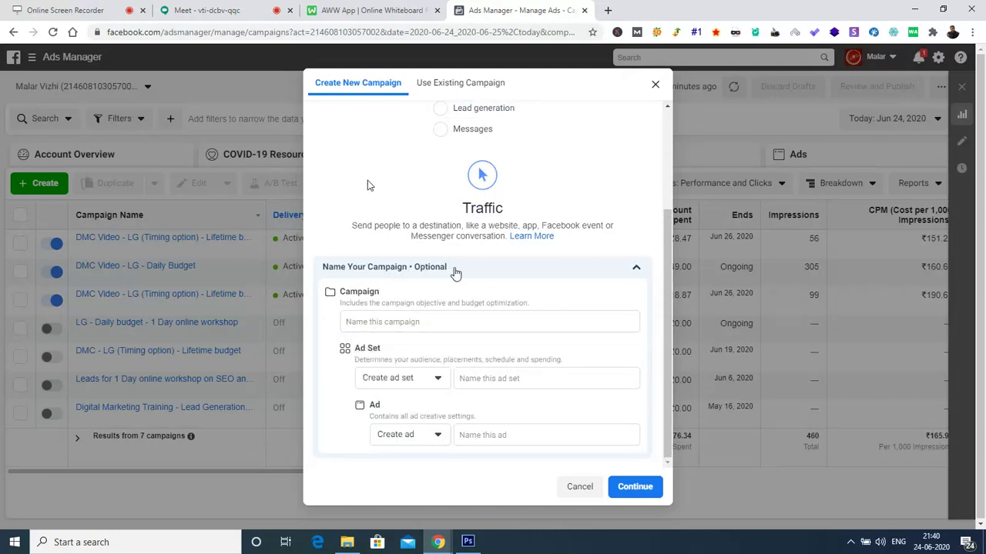
pyautogui.click(443, 323)
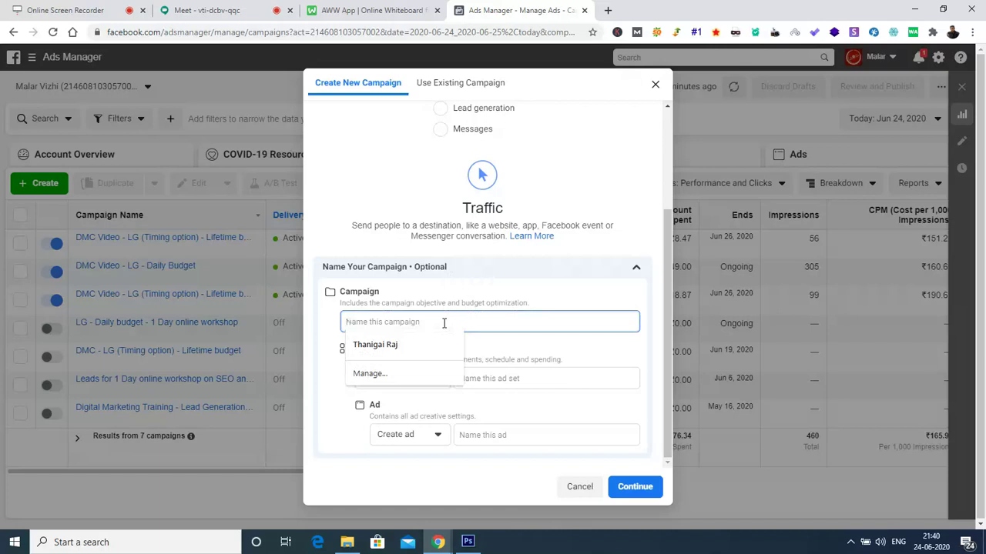
pyautogui.write('test')
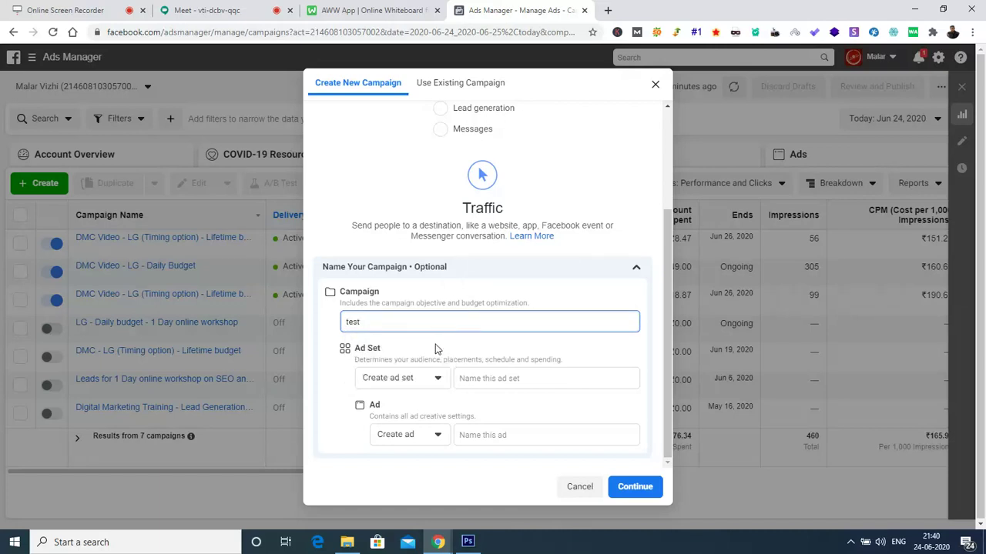
pyautogui.click(515, 378)
pyautogui.write('test')
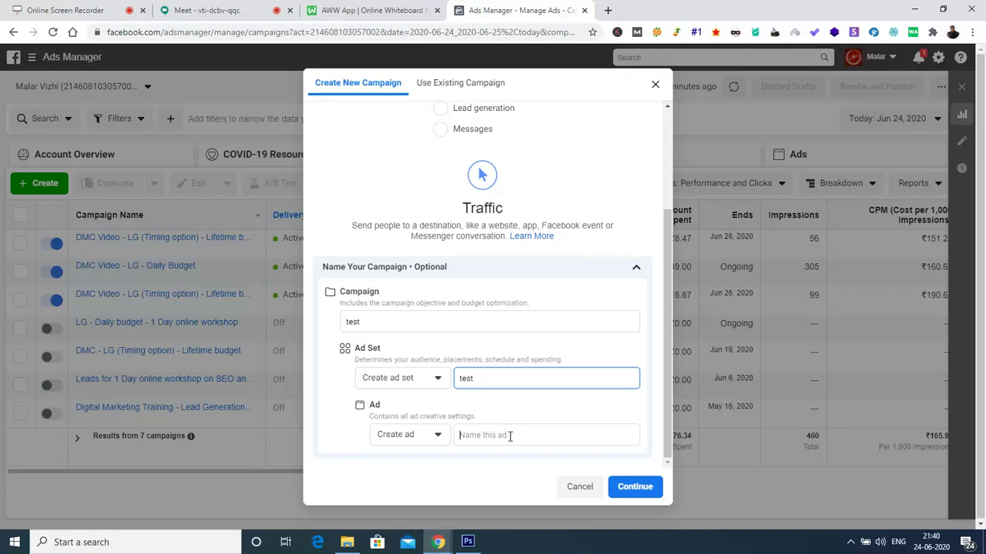
pyautogui.click(509, 436)
pyautogui.write('test')
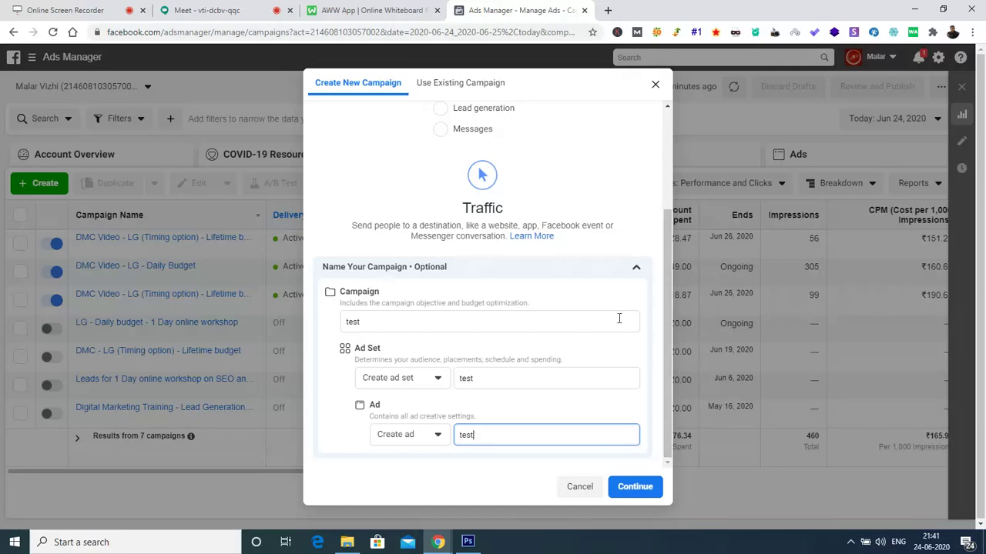
pyautogui.click(633, 489)
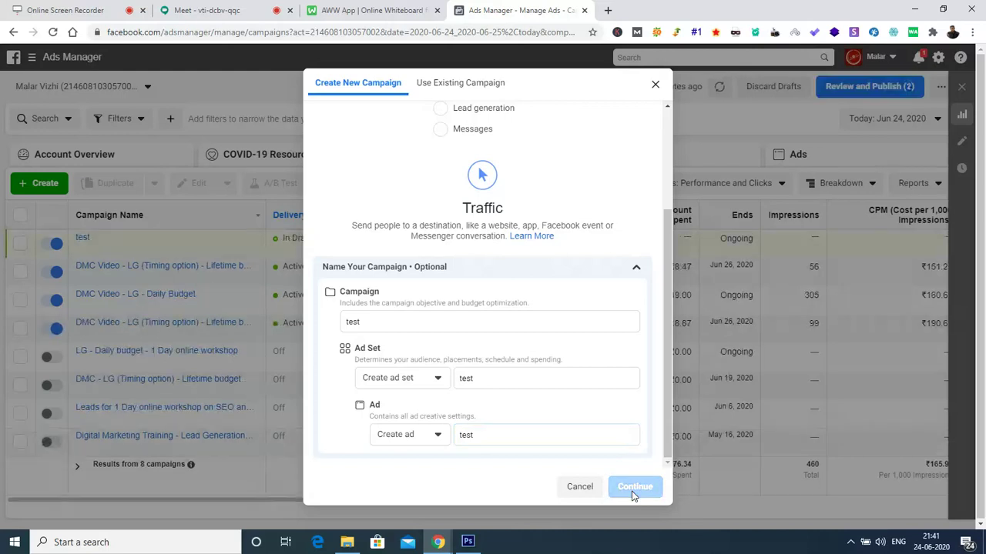
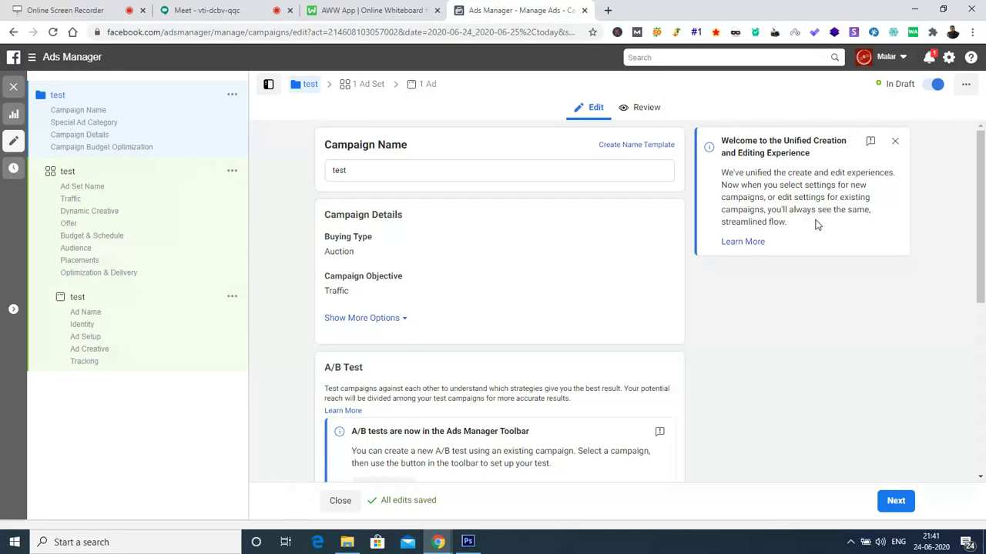
# Step: Dismiss the Welcome notice and switch Campaign Budget Optimization off for the test campaign
pyautogui.click(894, 144)
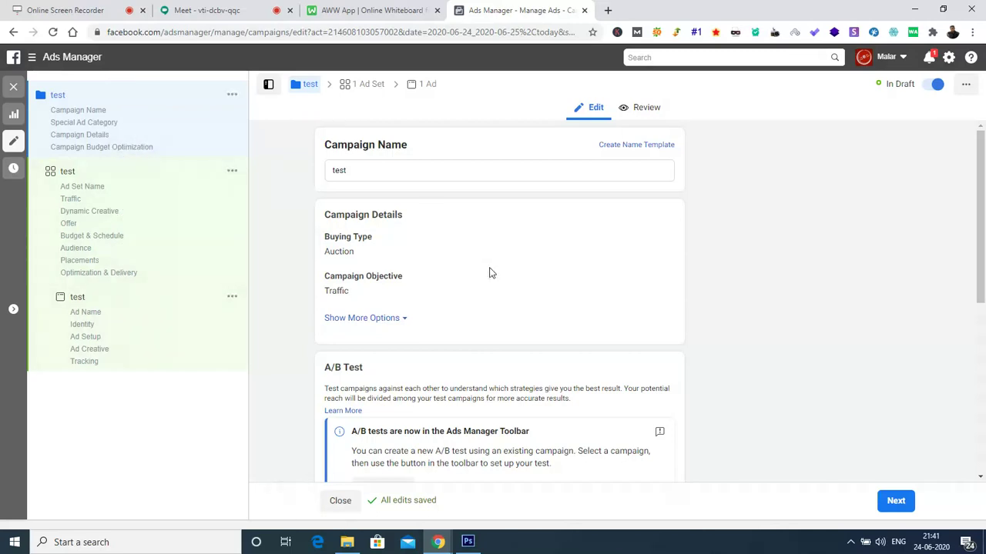
pyautogui.moveTo(983, 162); pyautogui.dragTo(983, 354)
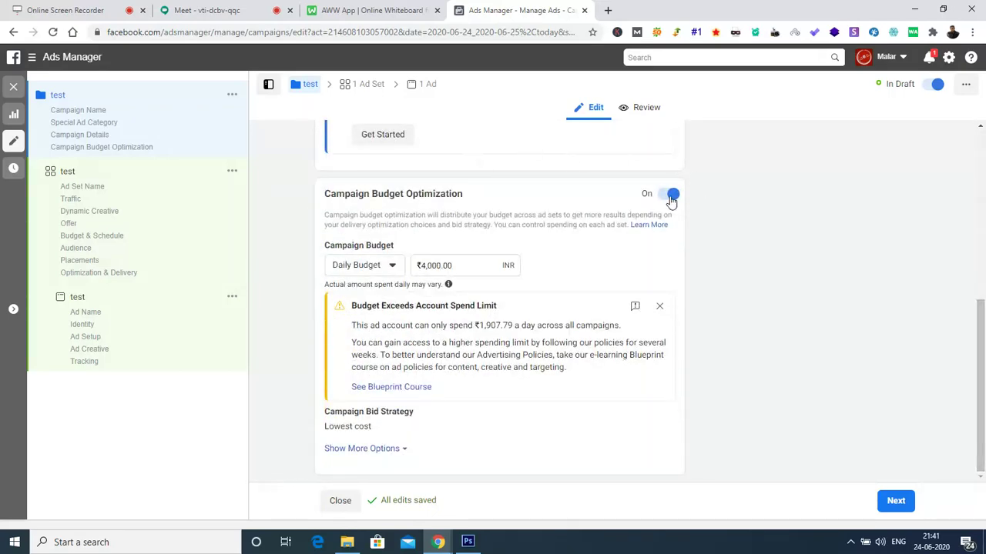
pyautogui.click(385, 448)
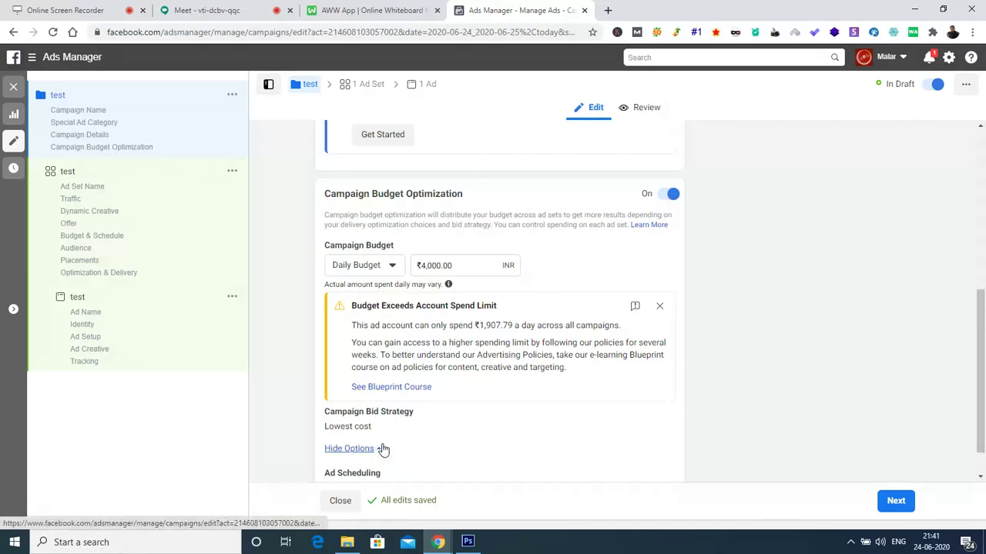
pyautogui.scroll(-1, 980, 308)
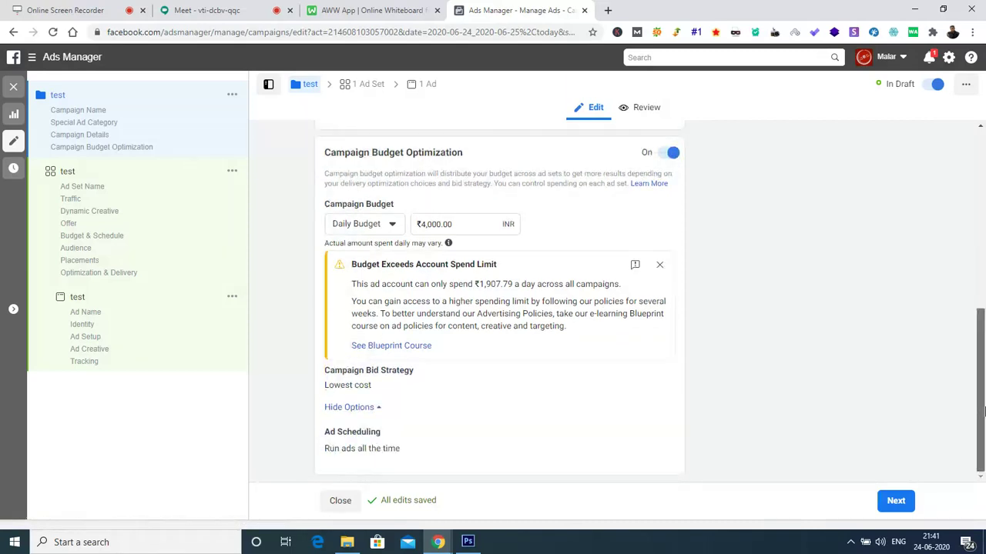
pyautogui.scroll(2, 979, 308)
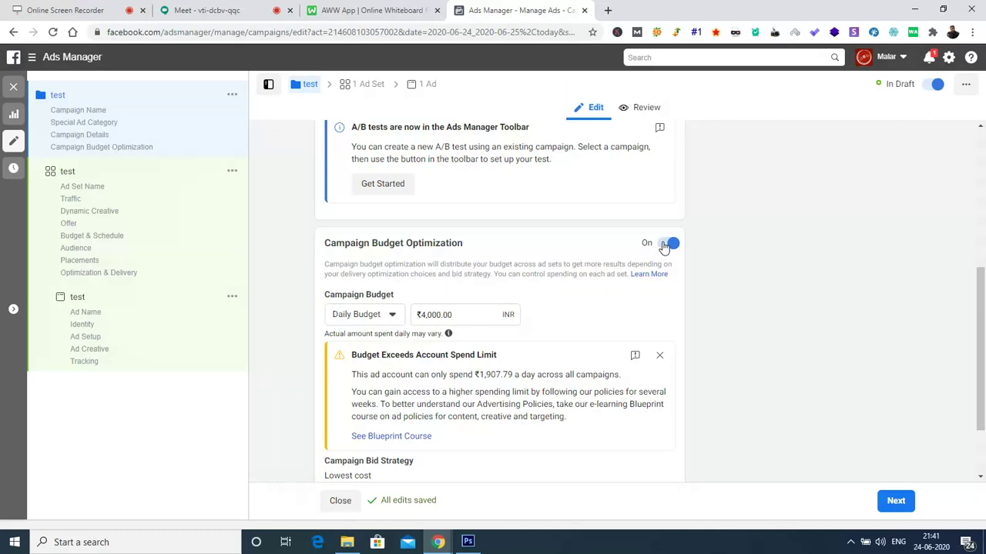
pyautogui.click(666, 245)
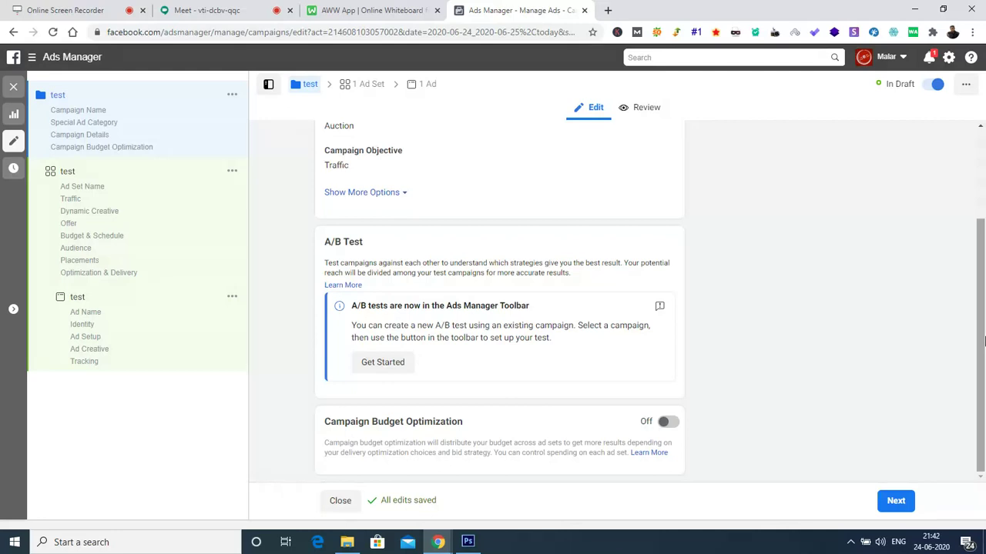
# Step: Continue to the ad set, set WhatsApp as the traffic destination, and open the test ad
pyautogui.click(894, 511)
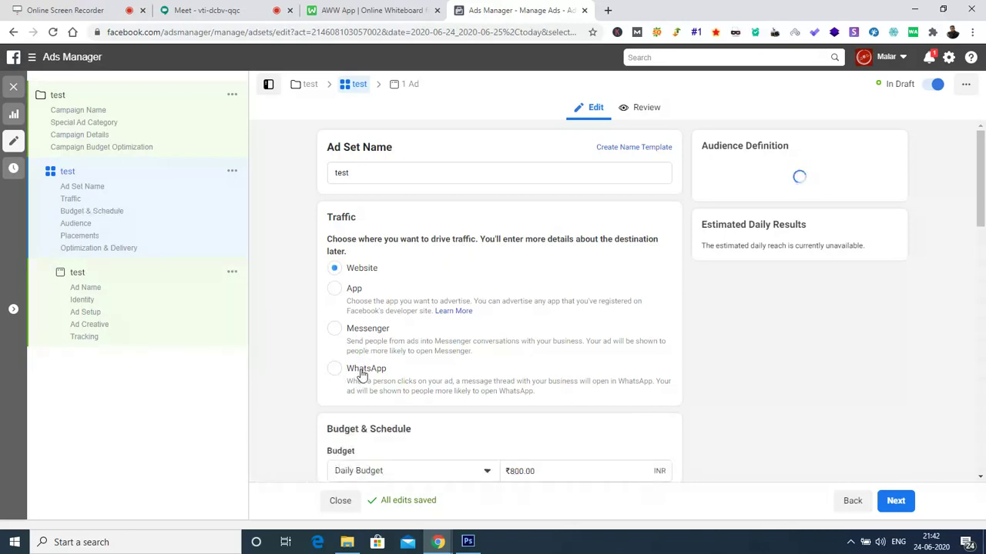
pyautogui.click(361, 372)
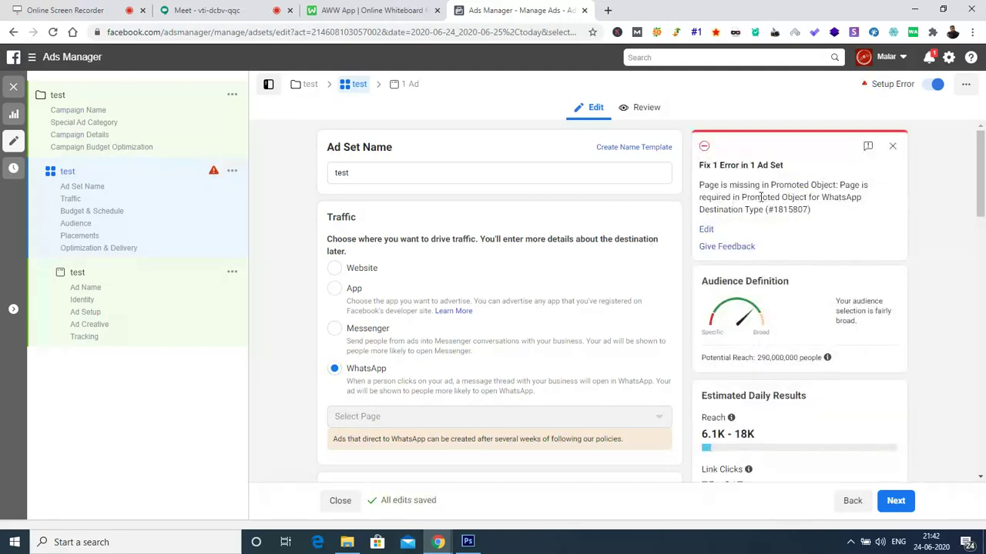
pyautogui.click(114, 277)
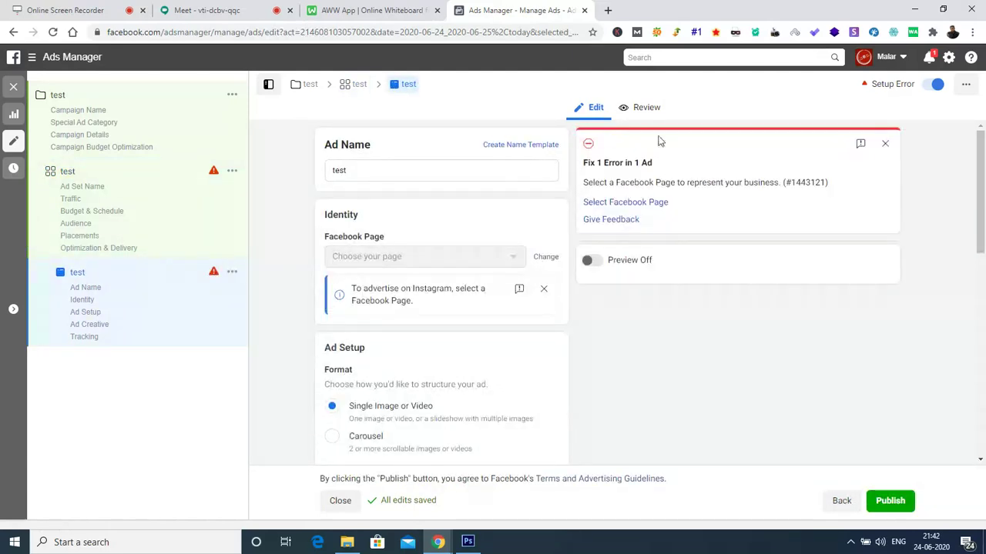
# Step: Dismiss the Fix 1 Error notice, review Ad Creative and Tracking, then switch to the AWW whiteboard
pyautogui.click(886, 146)
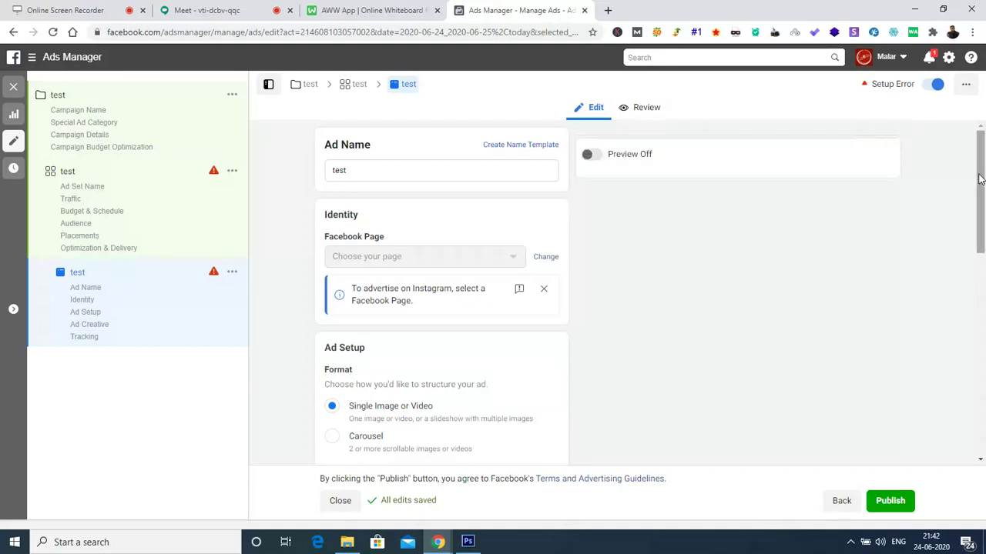
pyautogui.moveTo(982, 176); pyautogui.dragTo(983, 362)
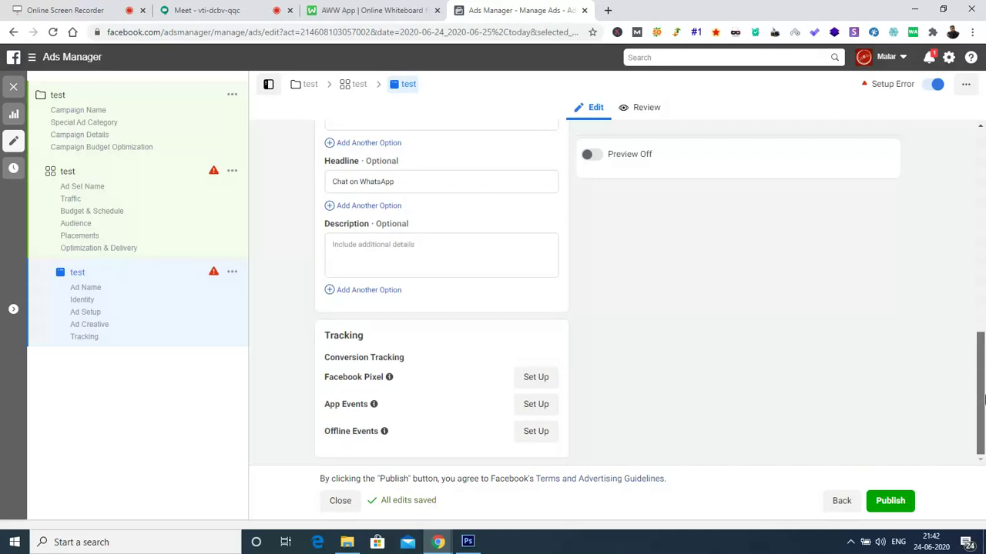
pyautogui.moveTo(983, 398); pyautogui.dragTo(984, 281)
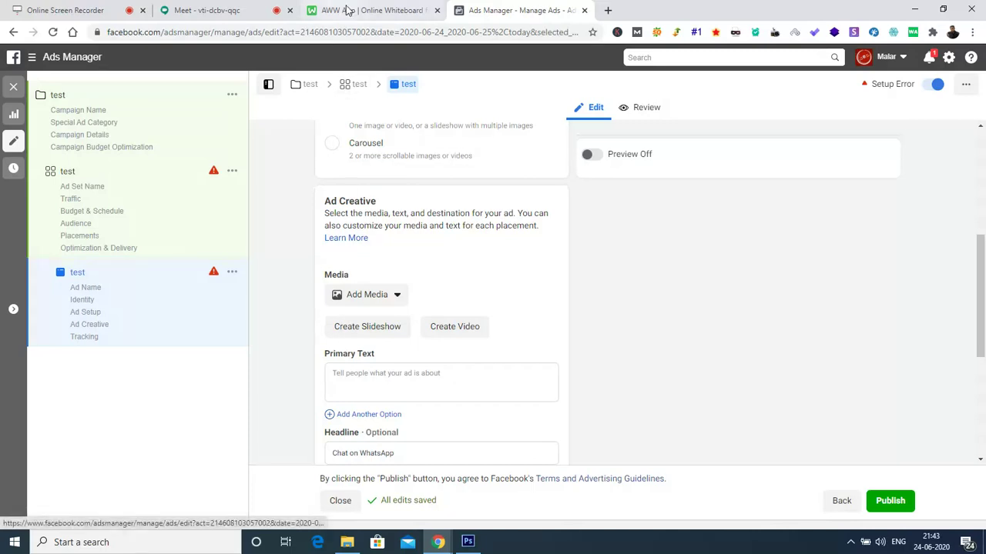
pyautogui.click(348, 10)
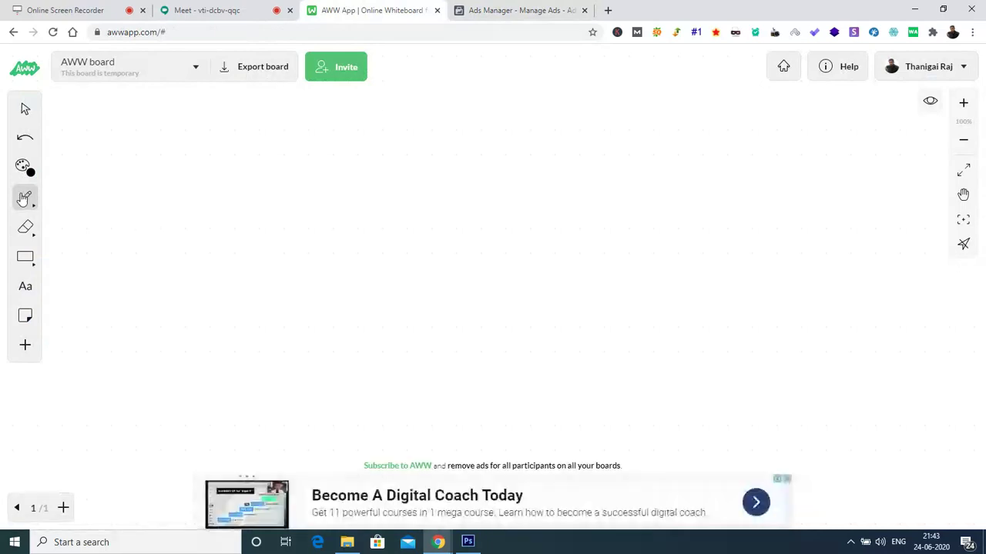
# Step: Draw a large box on the whiteboard and write 'Audience Targeting' inside its top-left
pyautogui.click(20, 262)
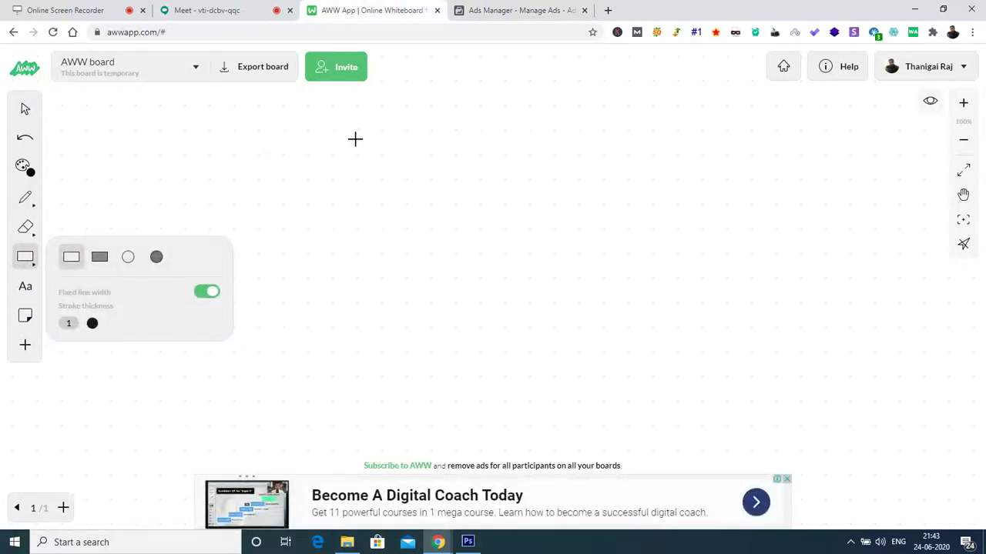
pyautogui.moveTo(355, 139); pyautogui.dragTo(652, 389)
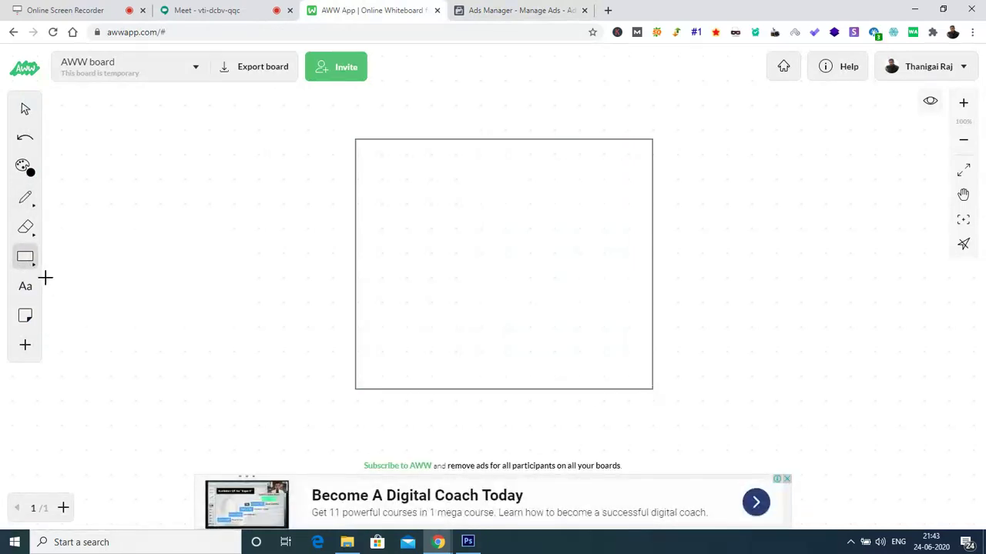
pyautogui.click(26, 295)
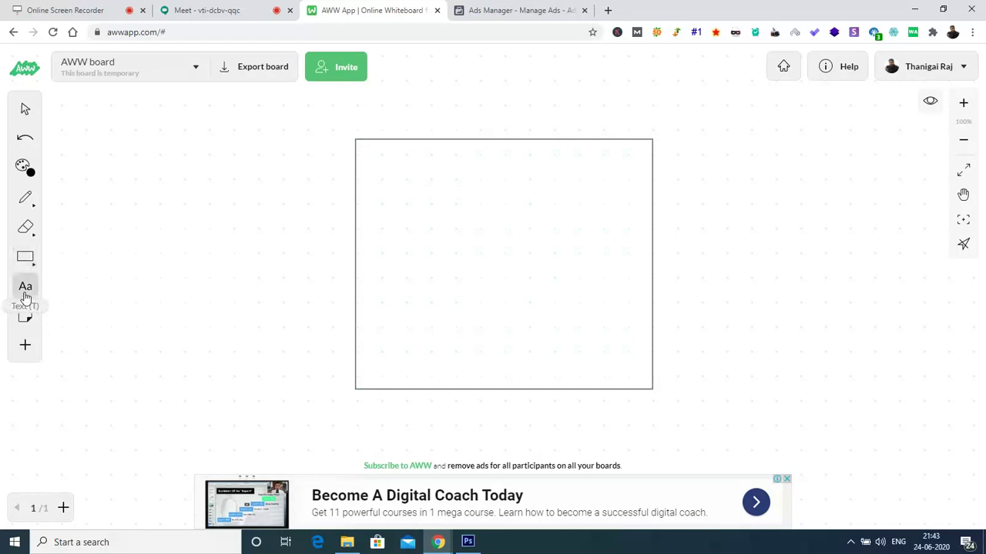
pyautogui.click(379, 163)
pyautogui.write('Audienc')
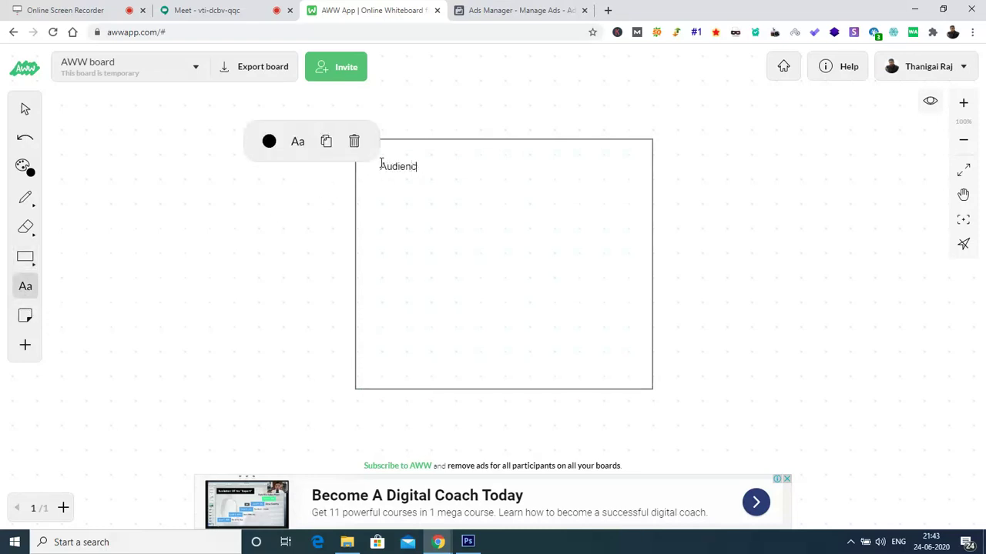
pyautogui.write('e Targeting')
# Step: Add 'Bidding Strategy' as a second note on the line below
pyautogui.press('Return')
pyautogui.press('Return')
pyautogui.write('Biddg')
pyautogui.press('BackSpace')
pyautogui.write('ing')
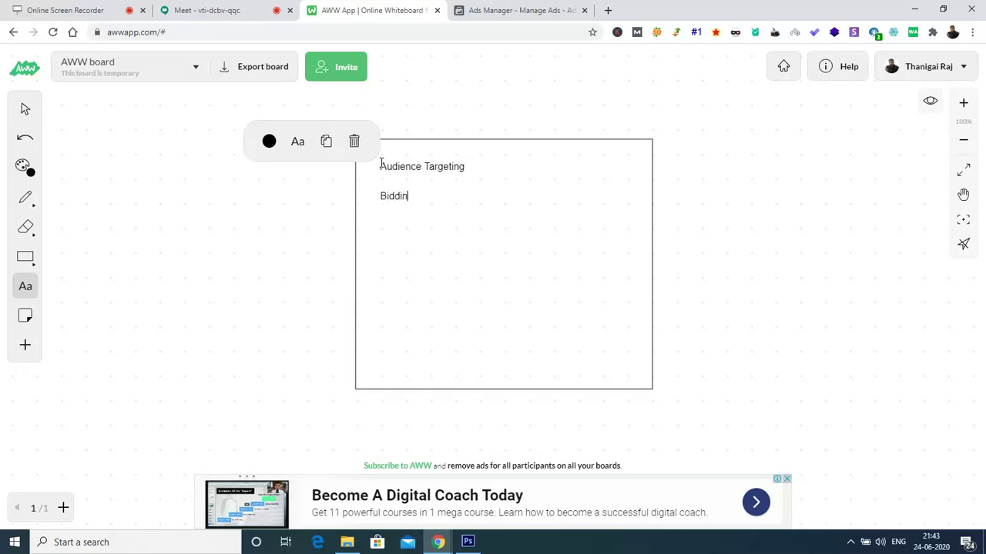
pyautogui.write(' and ')
pyautogui.write('Str')
pyautogui.press('BackSpace')
pyautogui.write('rategy')
pyautogui.press('Left')
pyautogui.press('Left')
pyautogui.press('Left')
pyautogui.press('Left')
pyautogui.press('Left')
pyautogui.press('Left')
pyautogui.press('BackSpace')
pyautogui.press('BackSpace')
pyautogui.press('BackSpace')
pyautogui.press('BackSpace')
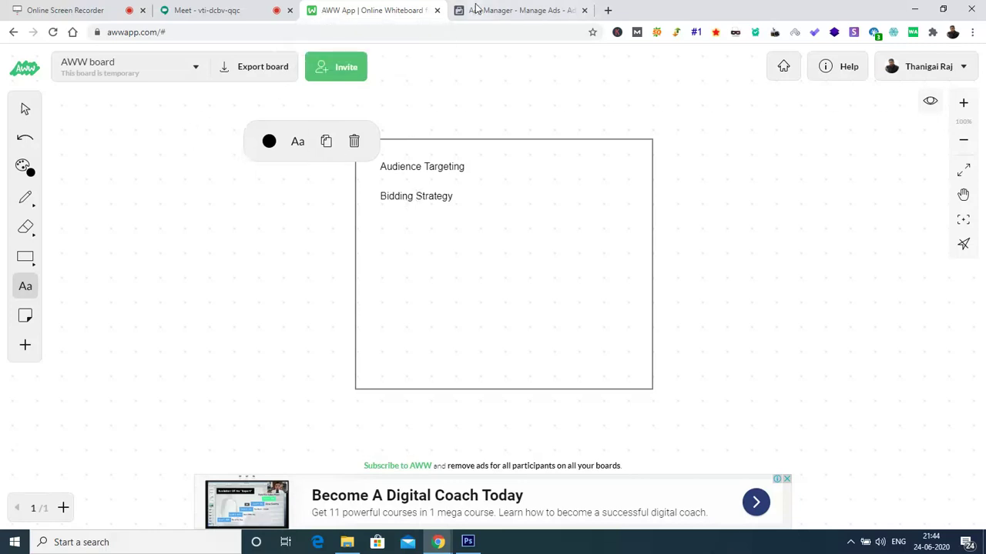
# Step: Return to Ads Manager and open the test ad set's settings
pyautogui.click(502, 6)
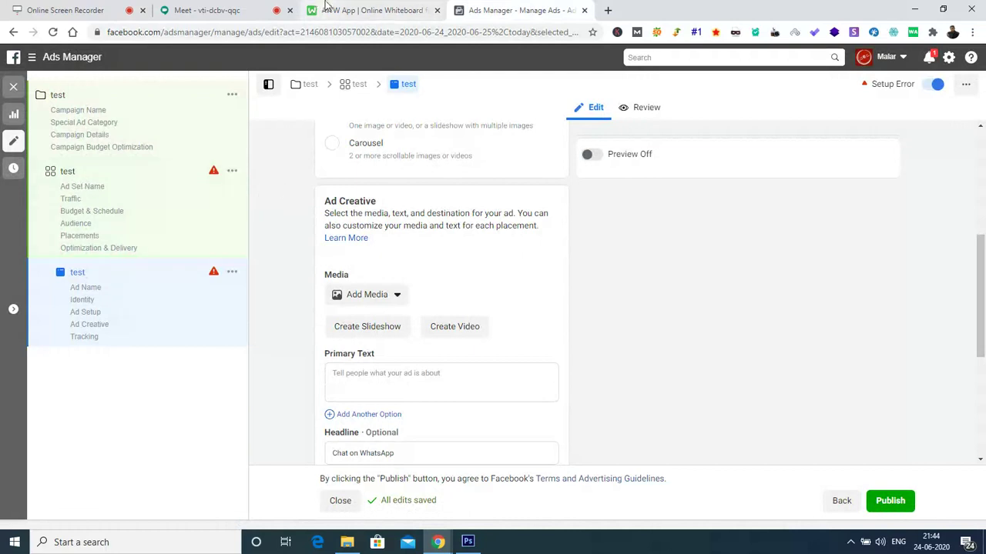
pyautogui.click(323, 7)
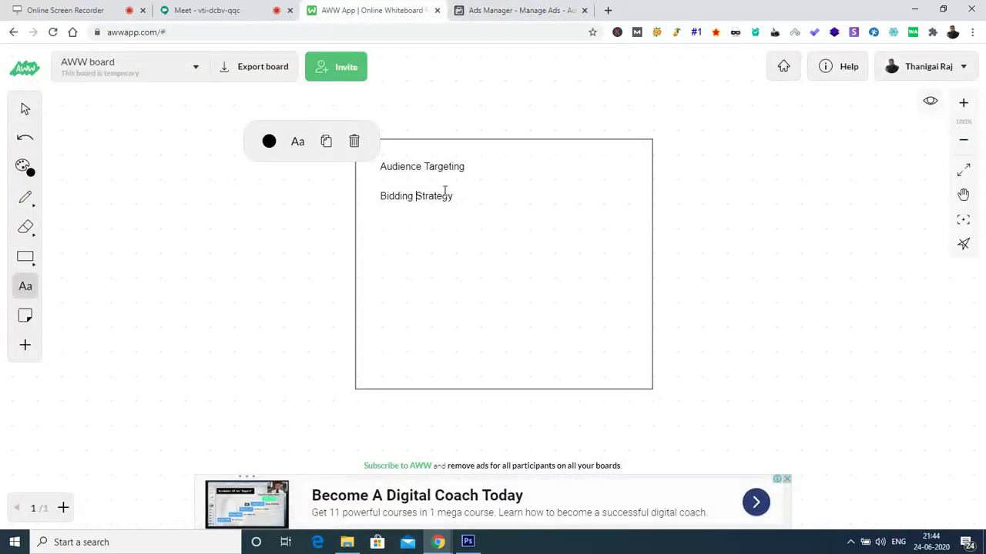
pyautogui.click(522, 11)
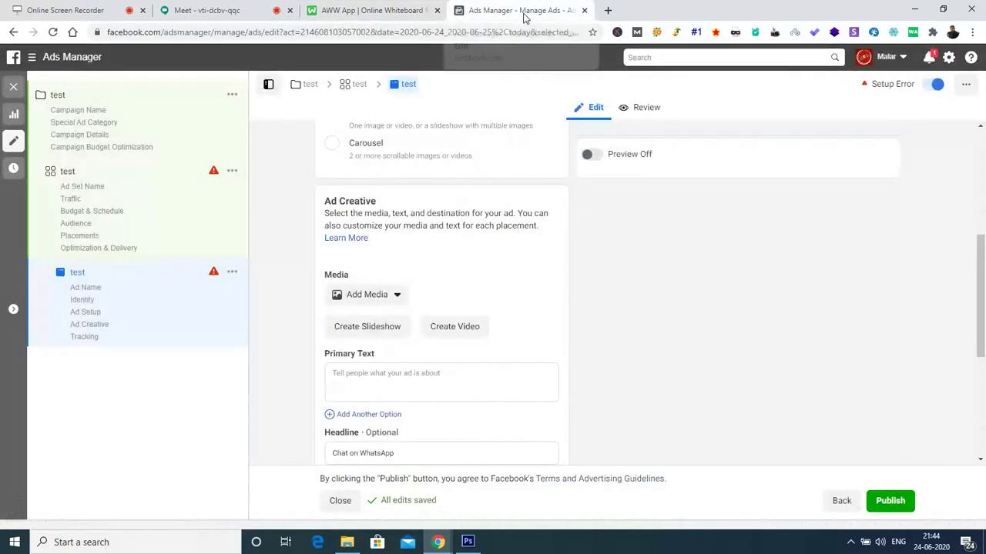
pyautogui.click(80, 180)
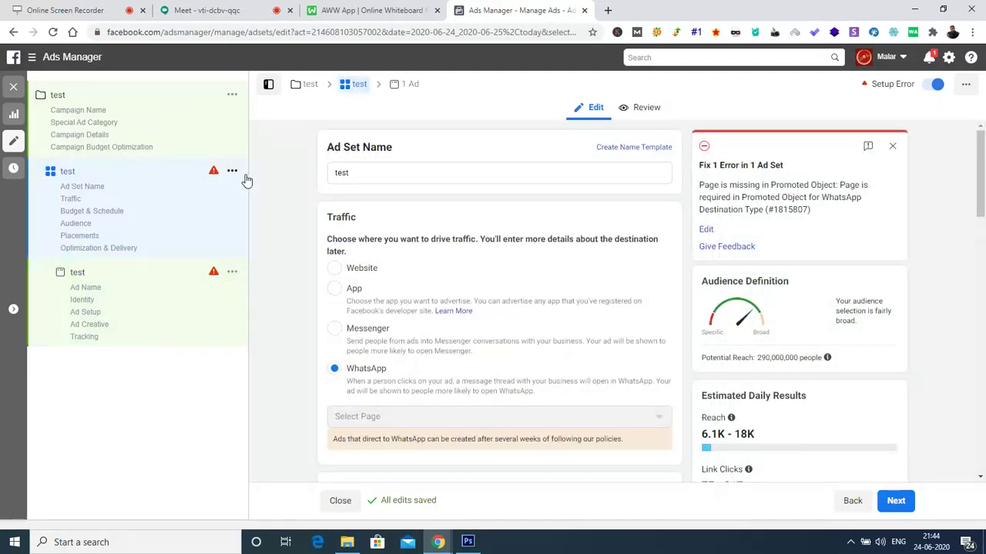
# Step: Review the budget and Audience sections, closing the saved audience list
pyautogui.moveTo(981, 174); pyautogui.dragTo(982, 269)
pyautogui.scroll(-2, 983, 270)
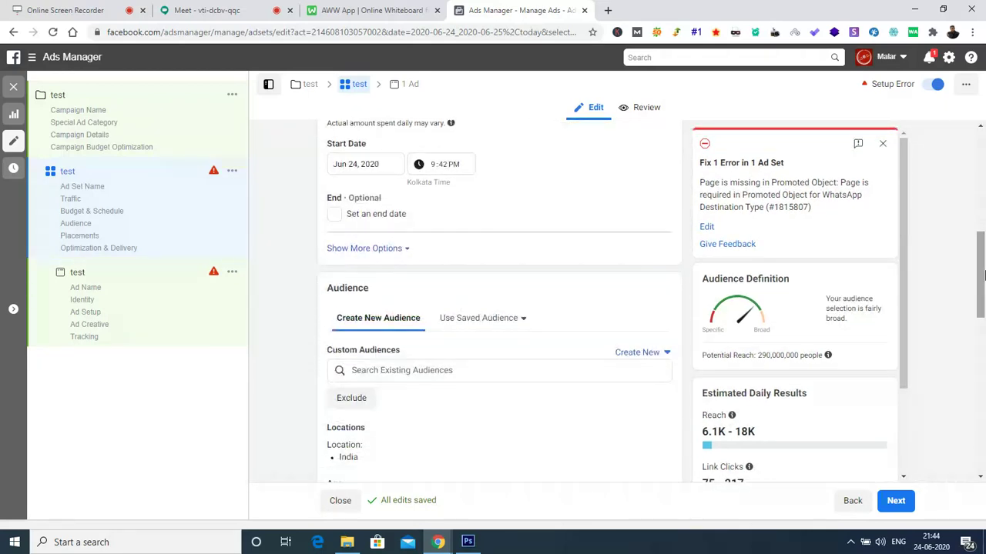
pyautogui.scroll(3, 983, 269)
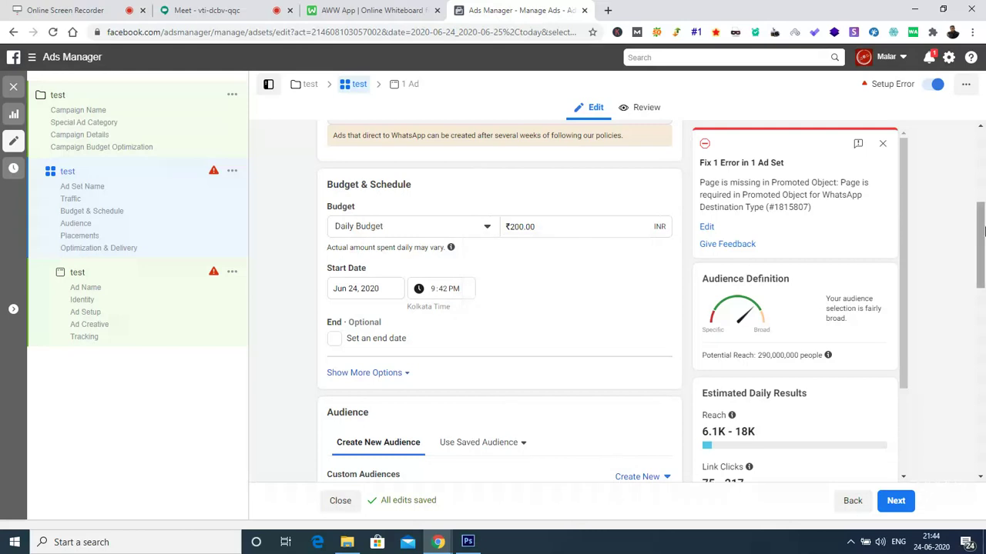
pyautogui.scroll(-3, 983, 284)
pyautogui.scroll(-1, 983, 285)
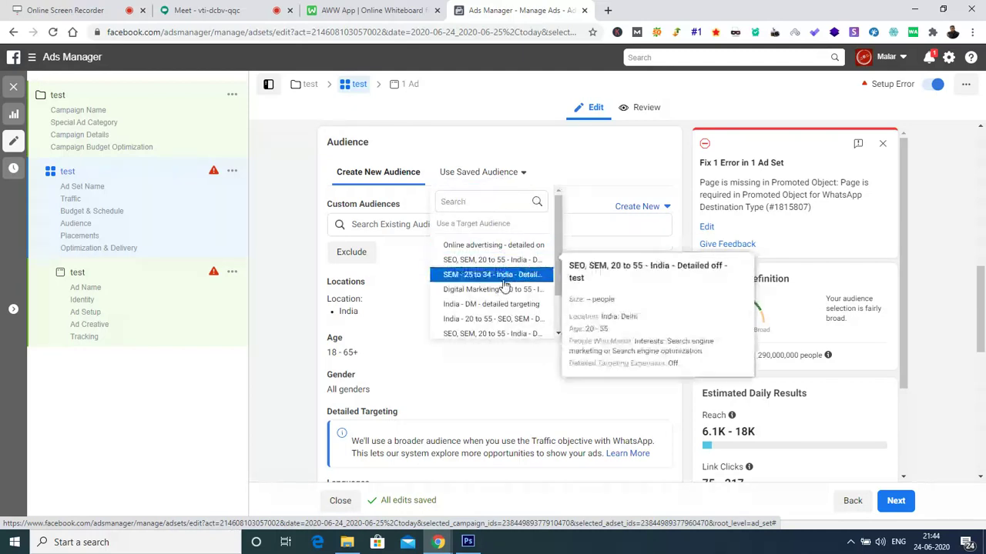
pyautogui.click(574, 145)
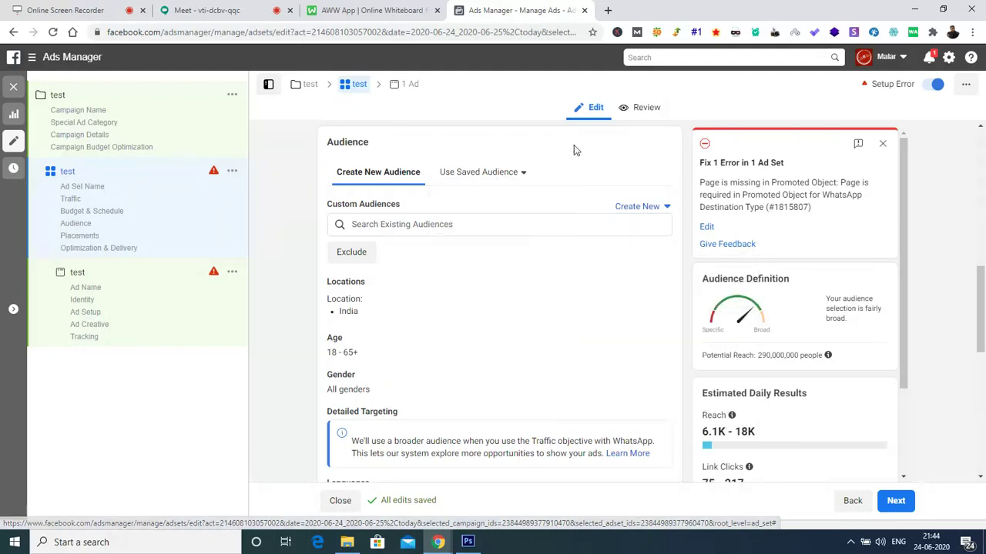
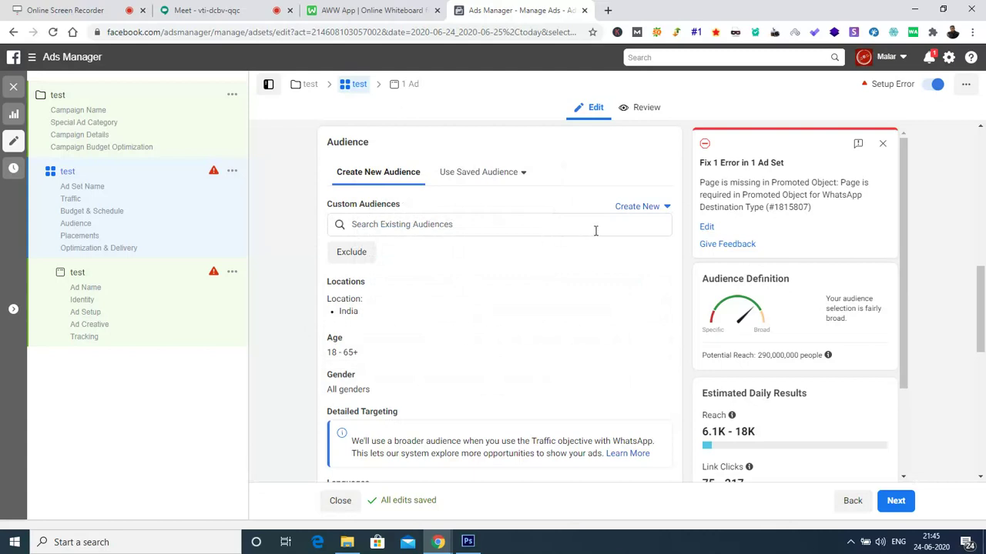
# Step: Open the Create New dropdown beside Custom Audiences in the ad set's Audience section
pyautogui.click(646, 208)
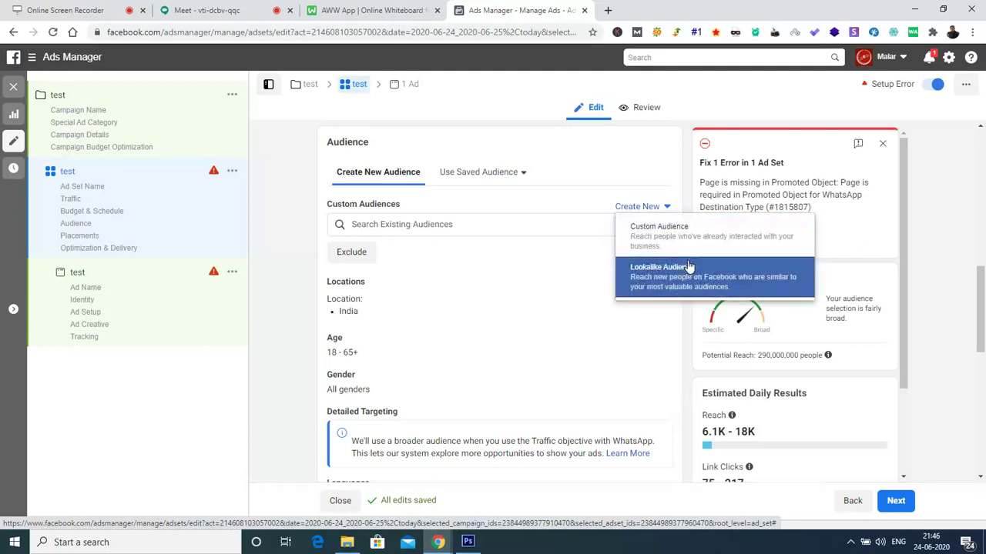
# Step: Choose Custom Audience from the Create New dropdown to open the Create a Custom Audience dialog
pyautogui.click(699, 244)
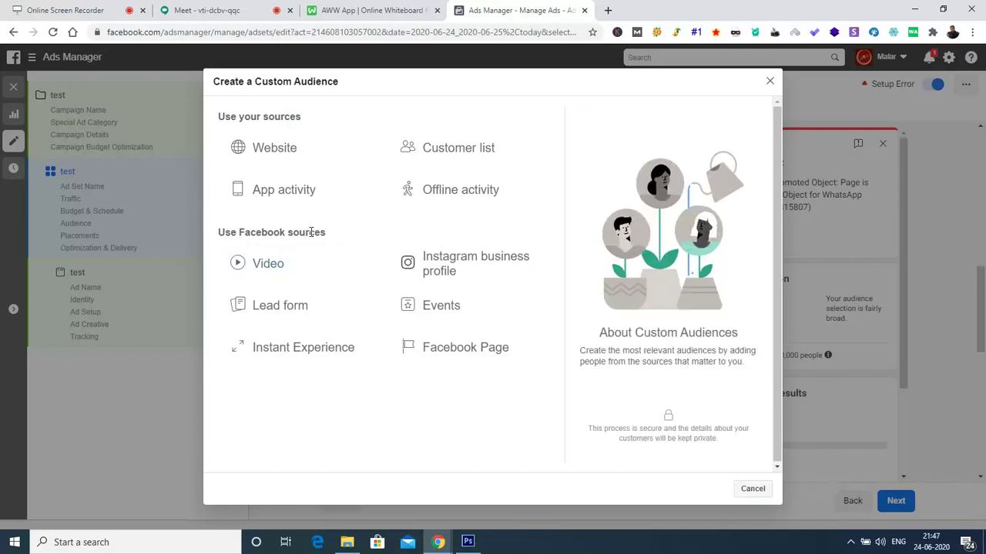
pyautogui.moveTo(310, 204)
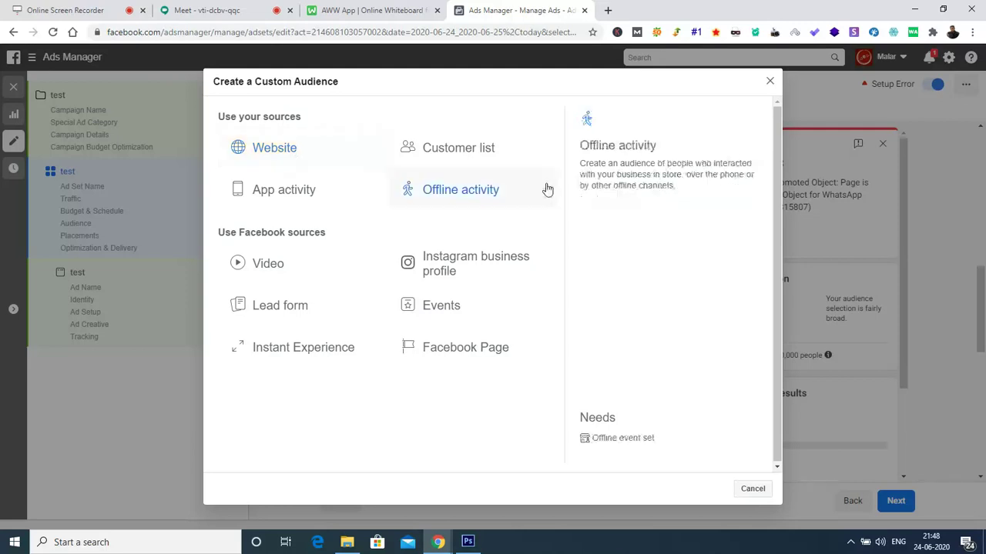
pyautogui.click(295, 152)
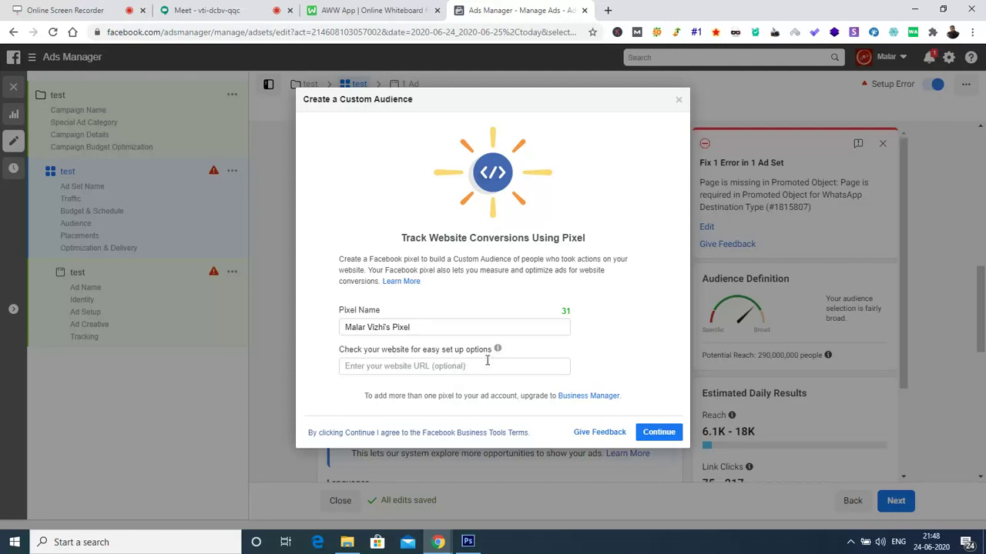
pyautogui.click(443, 368)
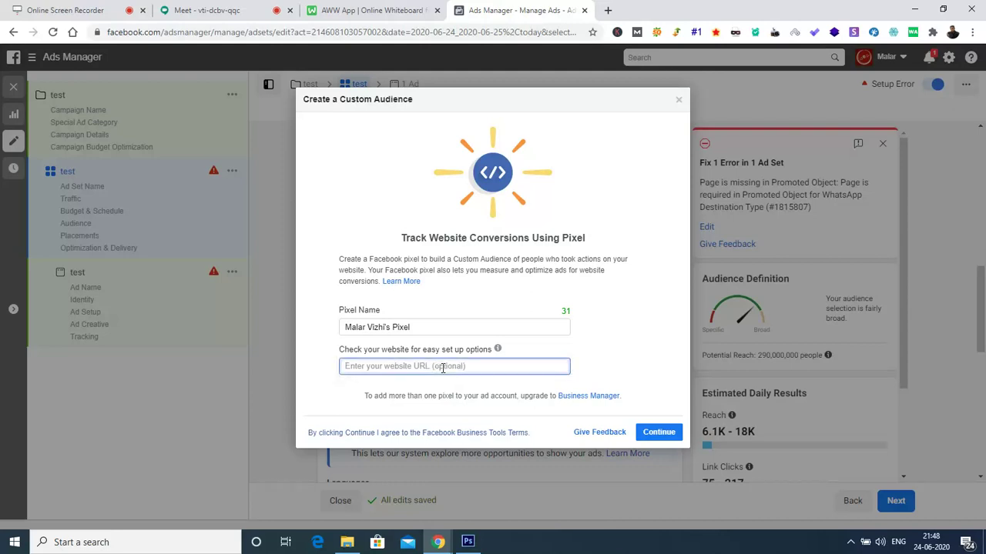
pyautogui.write('www')
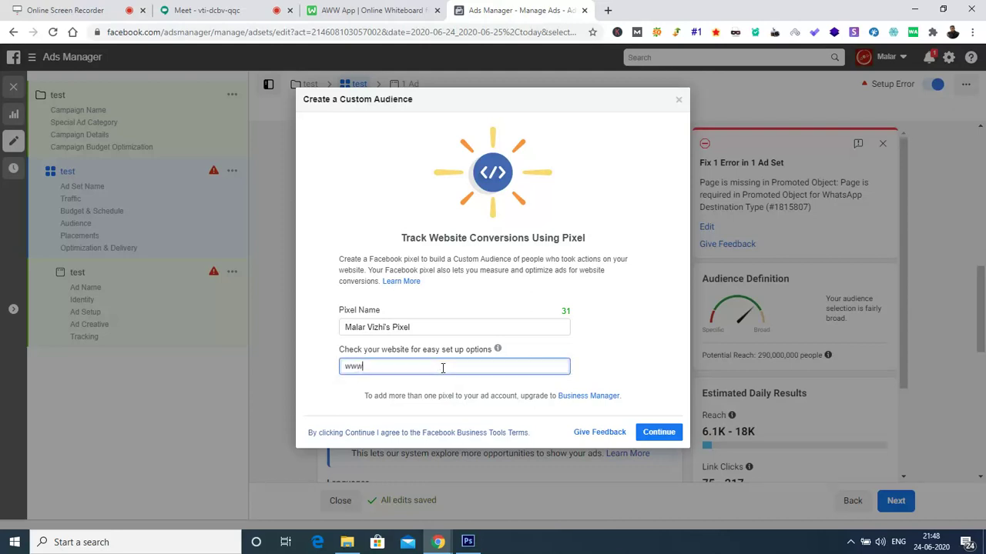
pyautogui.write('.digitalmarketingconsultant.onlin')
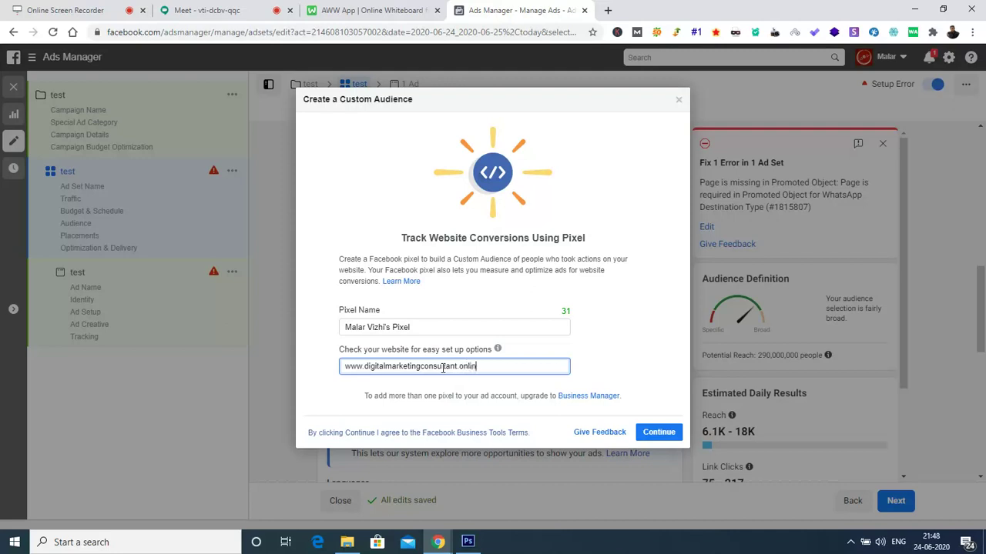
pyautogui.write('e')
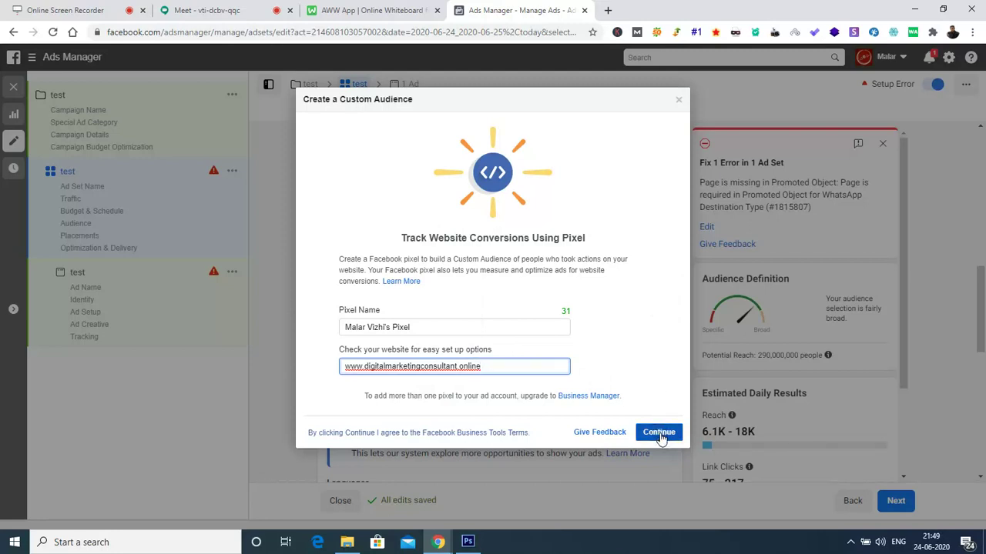
pyautogui.click(659, 434)
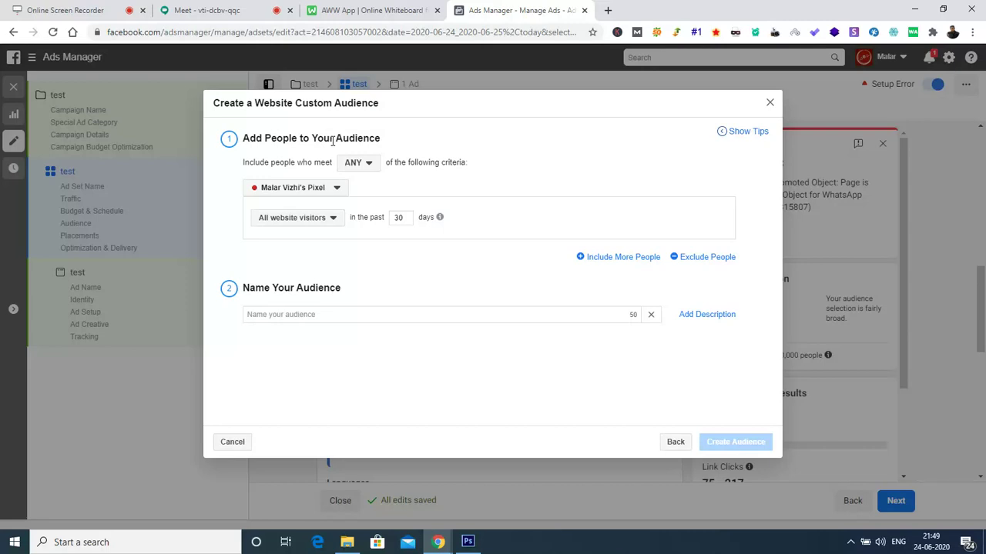
# Step: Keep the existing pixel selected as the website audience's source
pyautogui.click(330, 189)
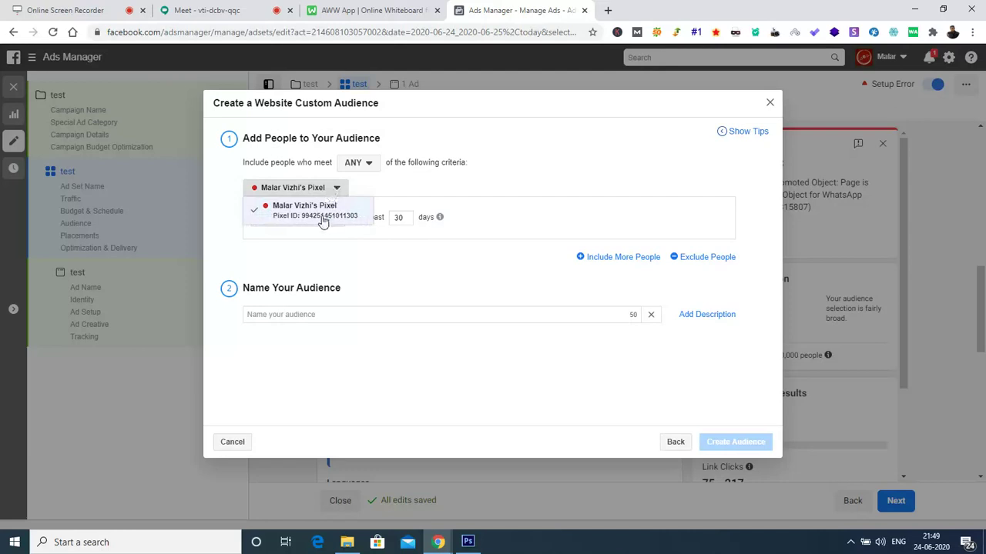
pyautogui.click(311, 217)
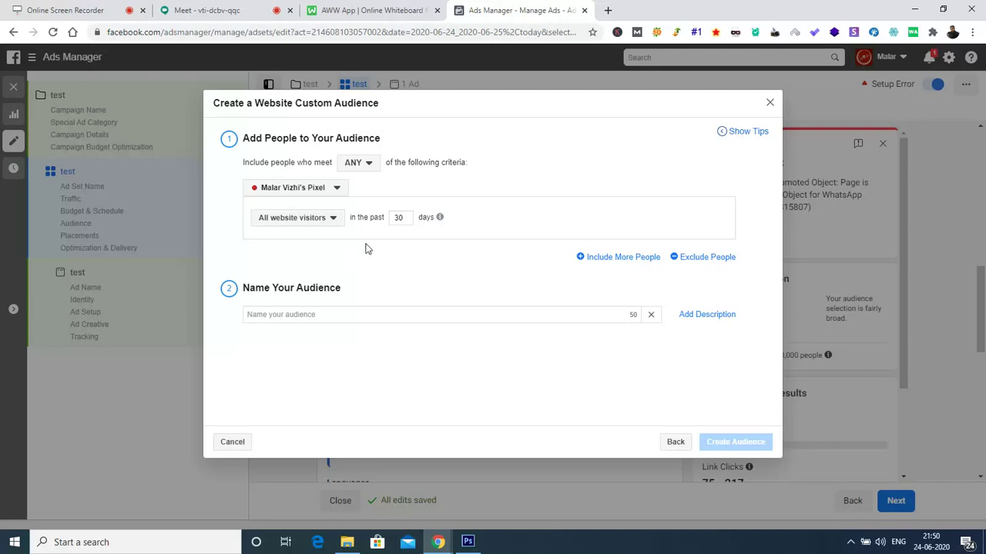
# Step: Switch the website criterion to Visitors by time spent, defaulting to top 25% over 30 days
pyautogui.click(334, 221)
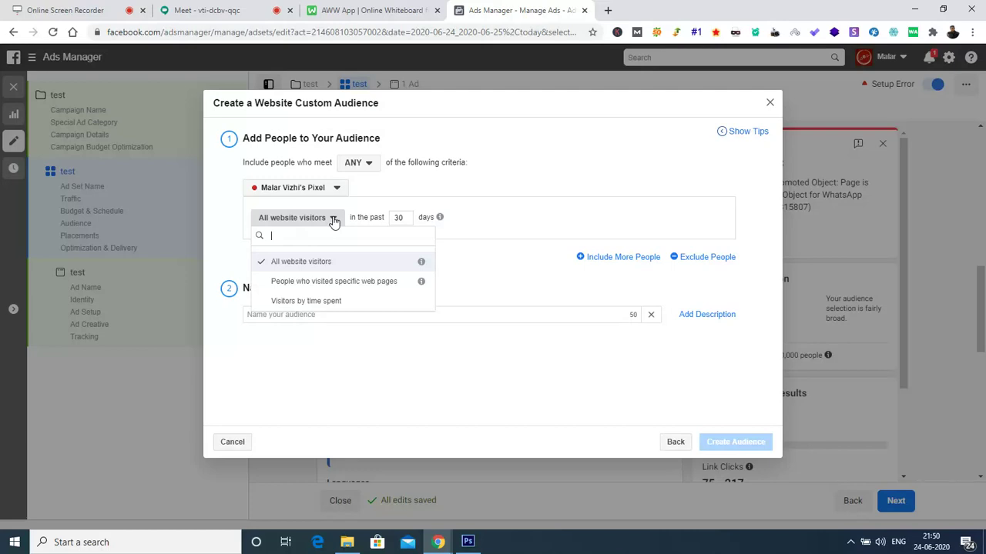
pyautogui.click(330, 304)
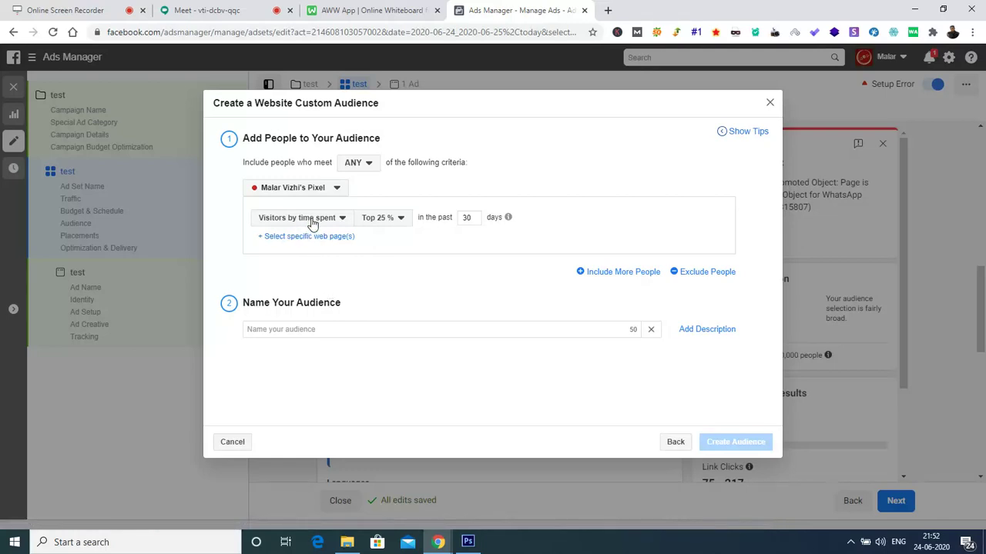
# Step: Change the time-spent percentile from 25% to 10% and the lookback from 30 to 15 days
pyautogui.click(404, 225)
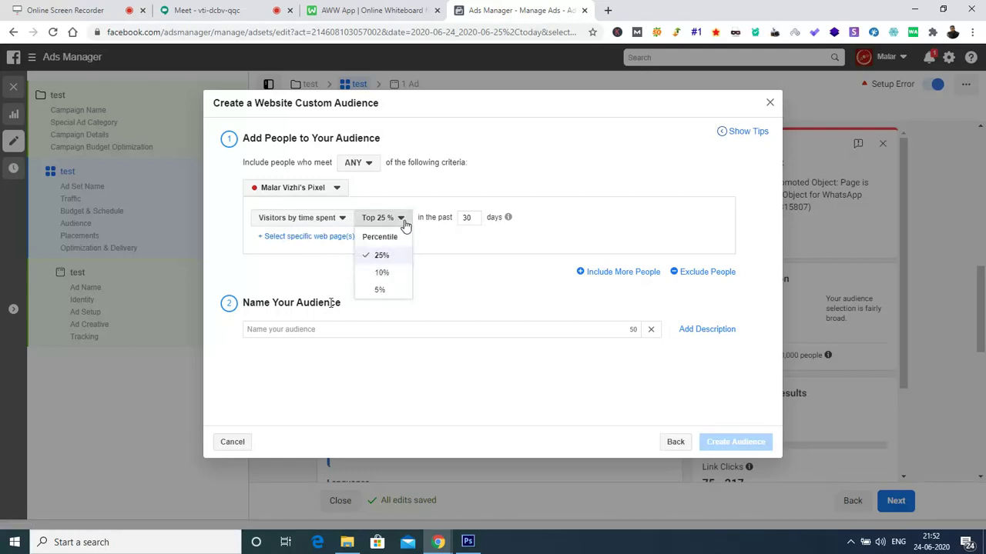
pyautogui.click(397, 275)
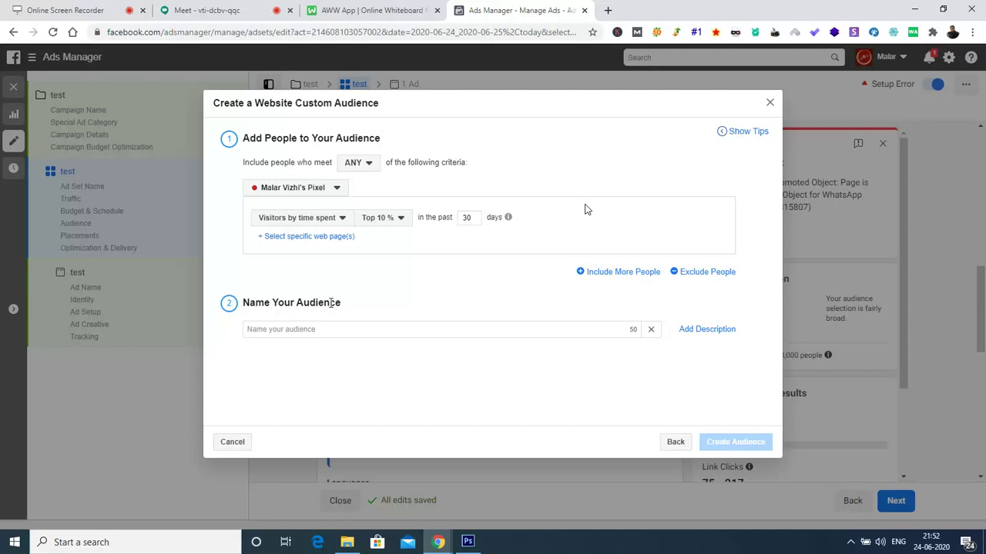
pyautogui.click(471, 217)
pyautogui.press('BackSpace')
pyautogui.press('BackSpace')
pyautogui.write('15')
pyautogui.click(334, 237)
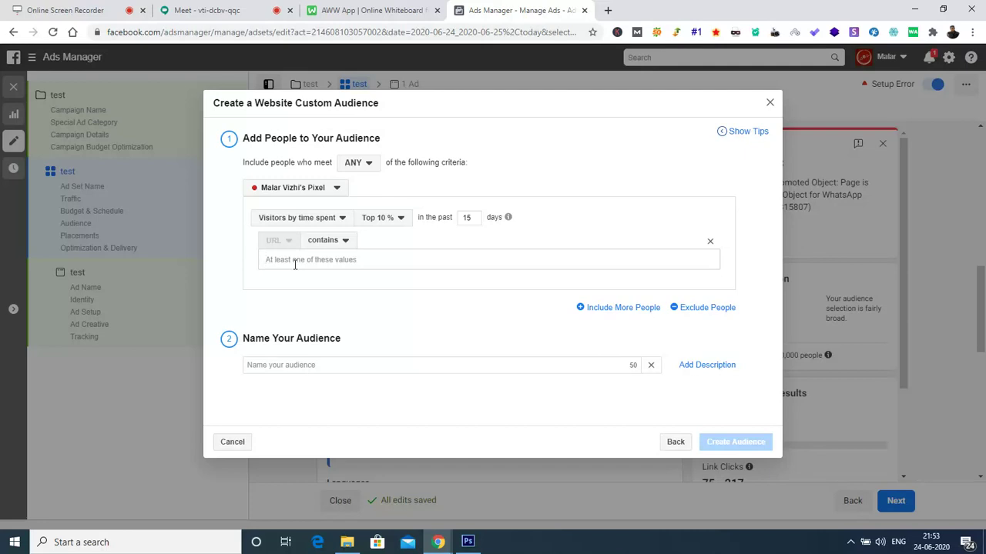
pyautogui.write('training')
pyautogui.hotkey('ctrl', 'BackSpace')
pyautogui.write('d')
pyautogui.hotkey('ctrl', 'a')
pyautogui.press('BackSpace')
pyautogui.click(709, 242)
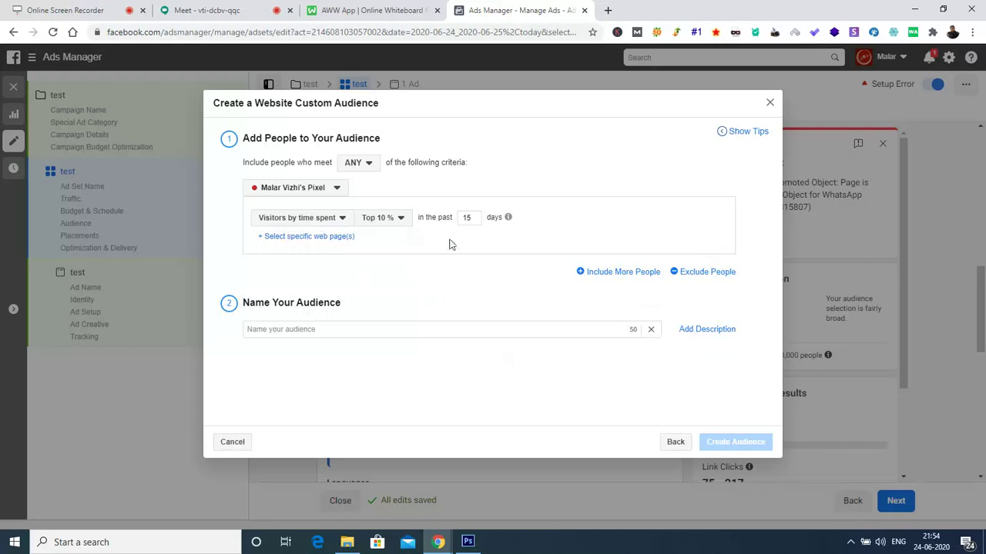
# Step: Name the audience 'Website traffic - test' with description 'test' and create it
pyautogui.click(291, 330)
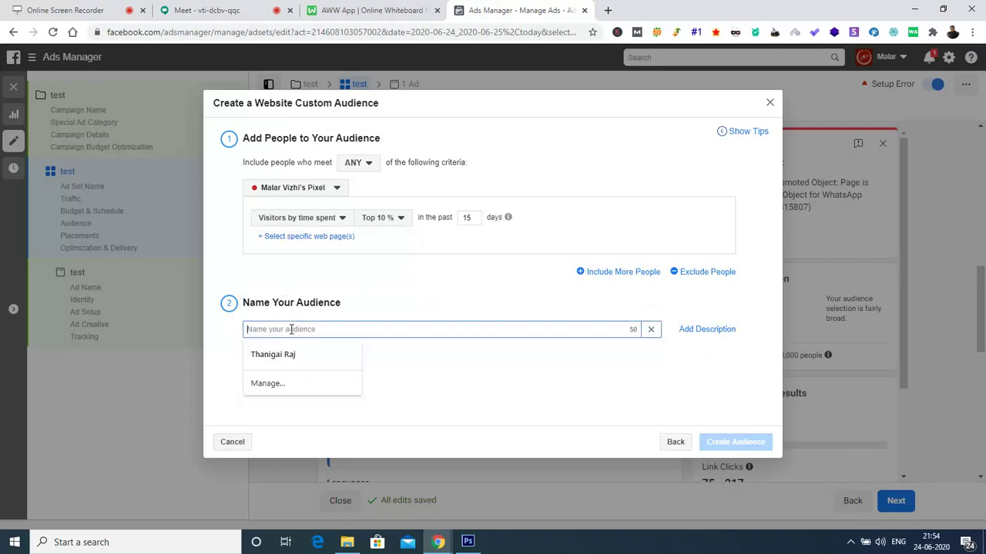
pyautogui.write('Website traffic')
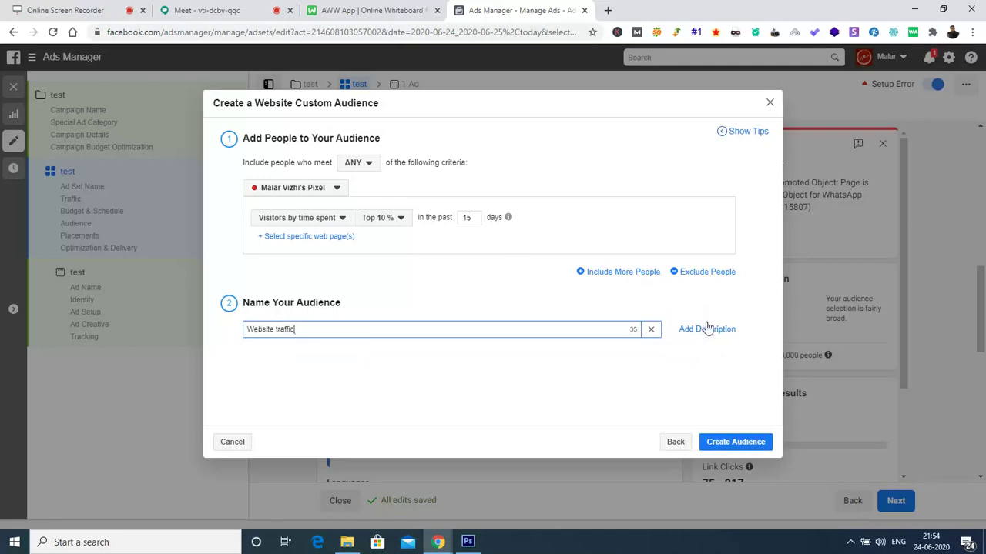
pyautogui.click(707, 329)
pyautogui.click(333, 380)
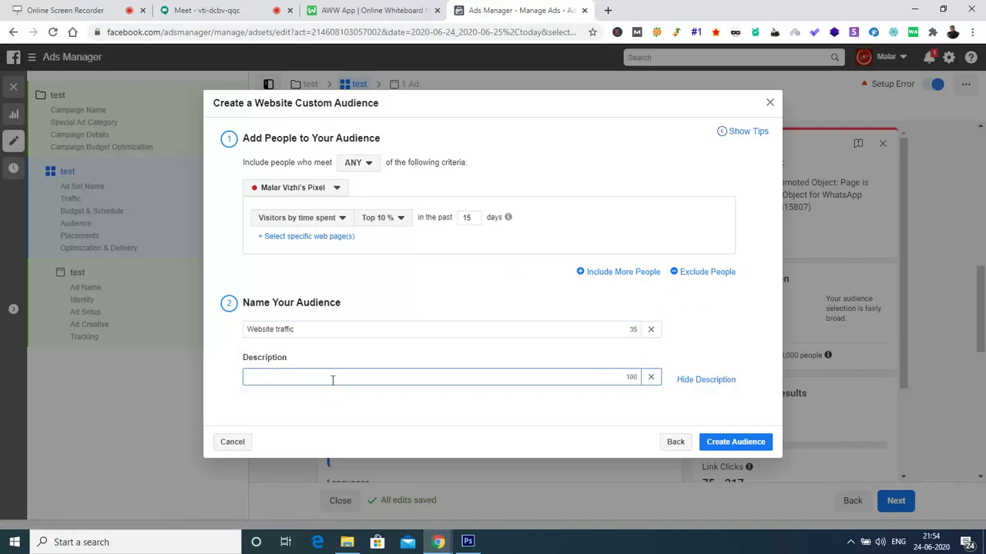
pyautogui.write('test')
pyautogui.click(401, 326)
pyautogui.write('- test')
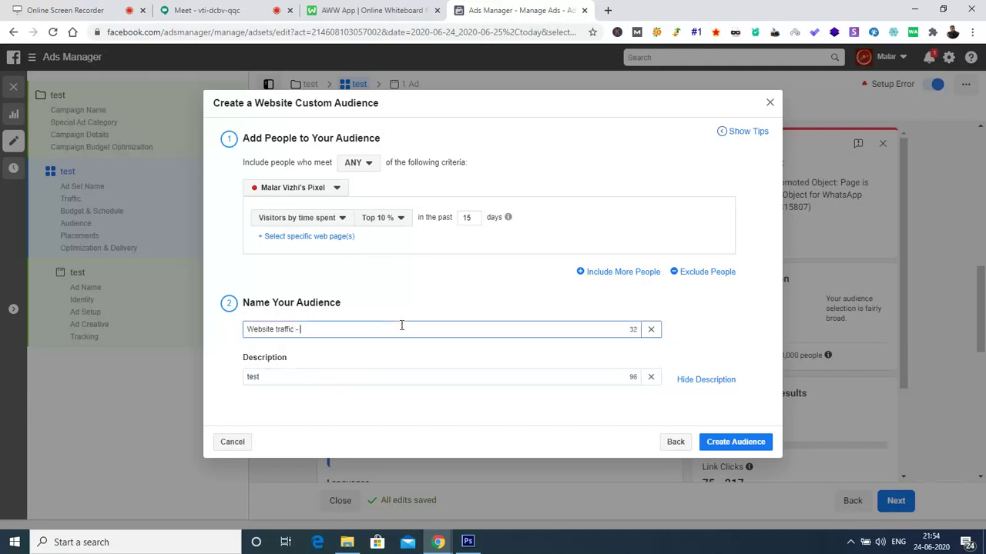
pyautogui.click(718, 444)
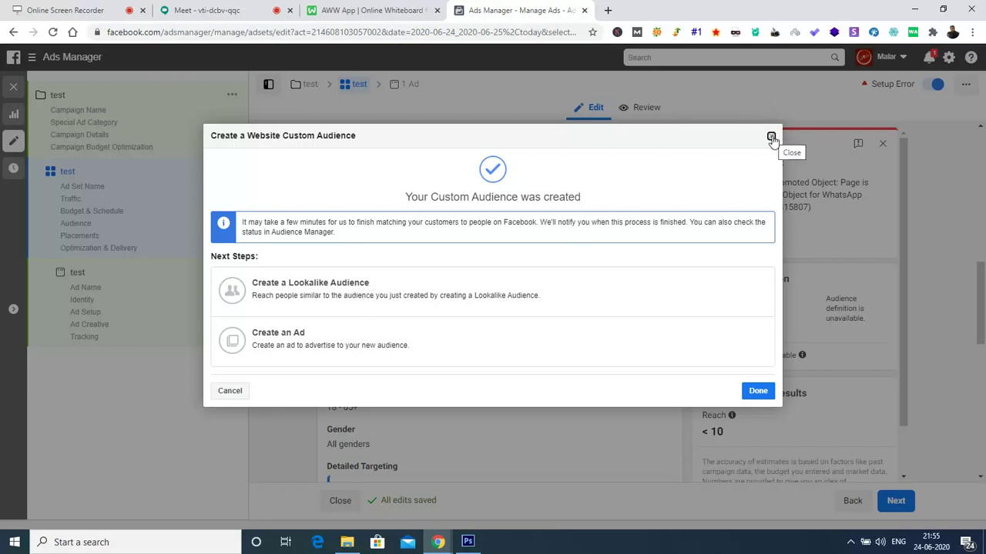
# Step: Close the Custom Audience created confirmation to return to the ad set's Audience section
pyautogui.click(771, 138)
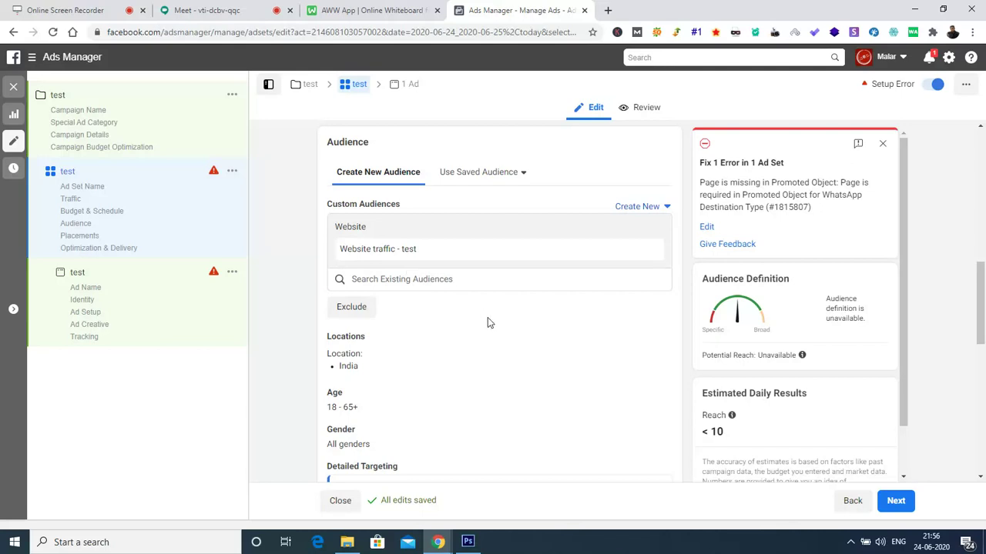
# Step: Start a new Custom Audience from Create New and choose Customer list as its source
pyautogui.click(633, 208)
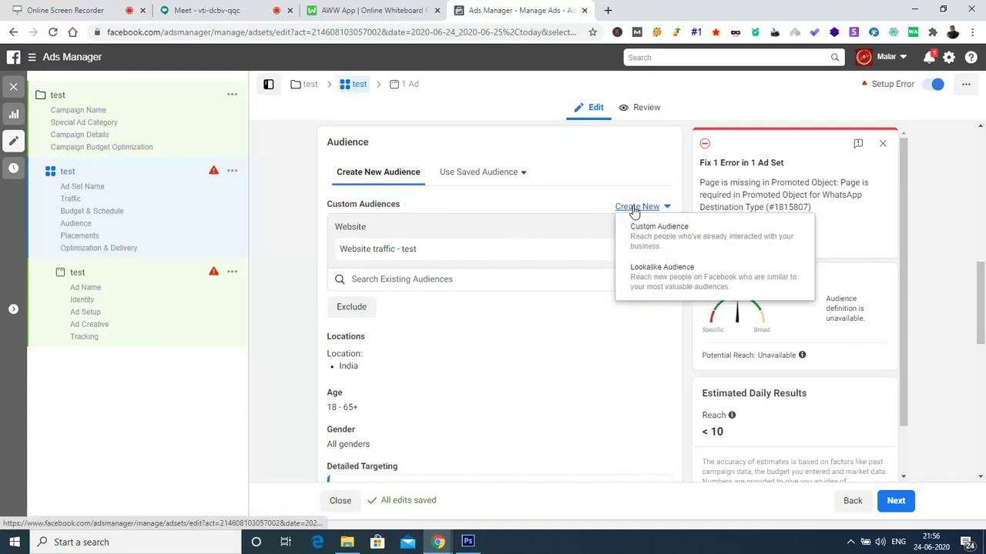
pyautogui.click(663, 241)
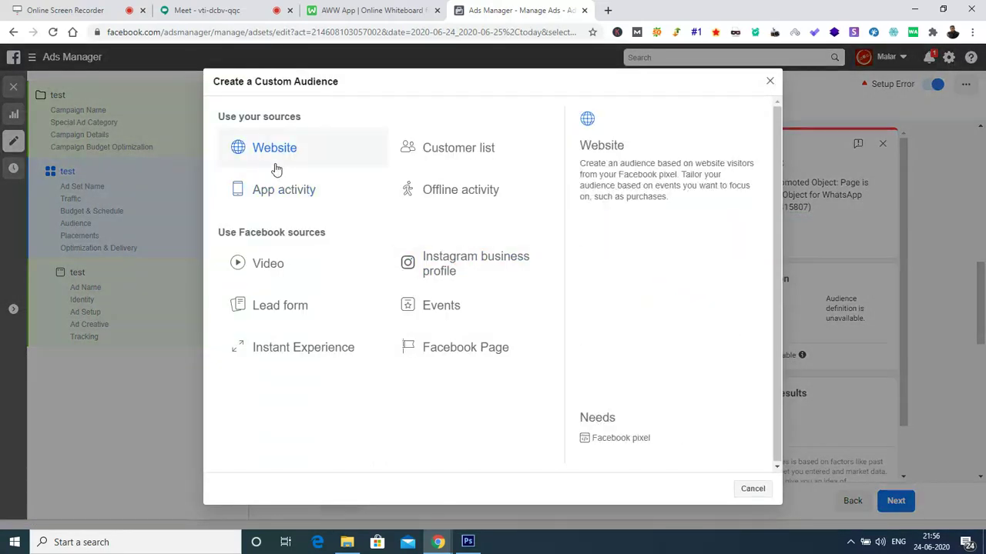
pyautogui.click(475, 159)
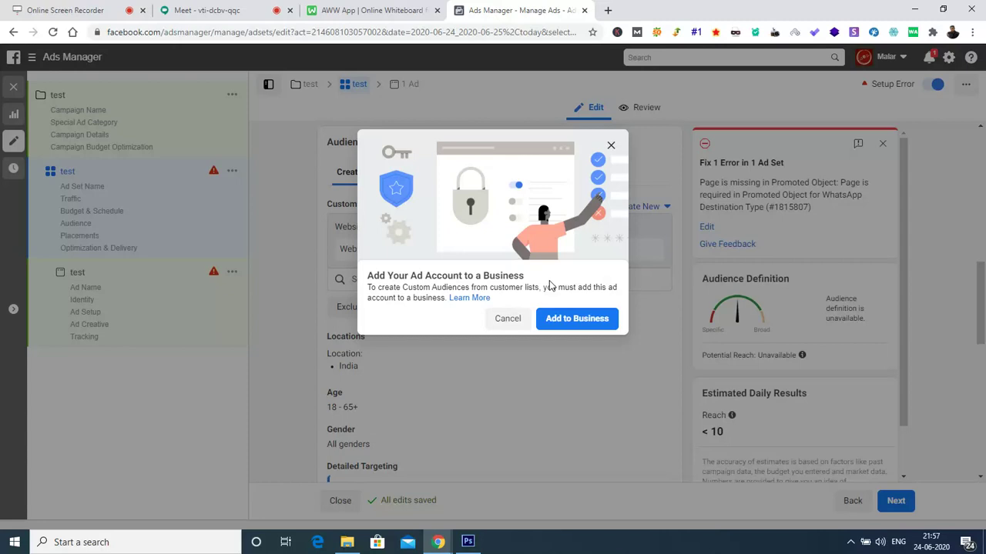
# Step: Attempt to add the ad account to the WeSolutions business, then close the resulting error dialog
pyautogui.click(593, 326)
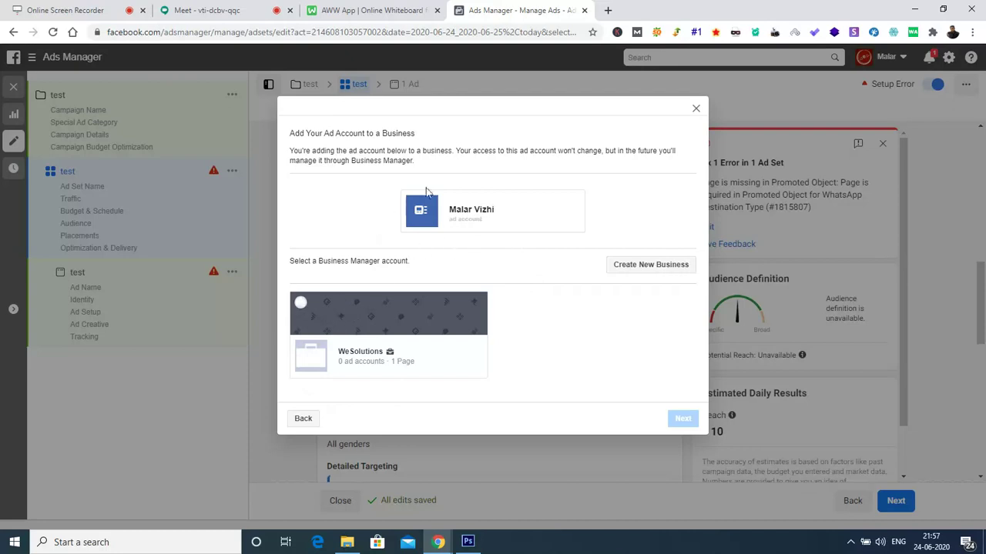
pyautogui.click(388, 358)
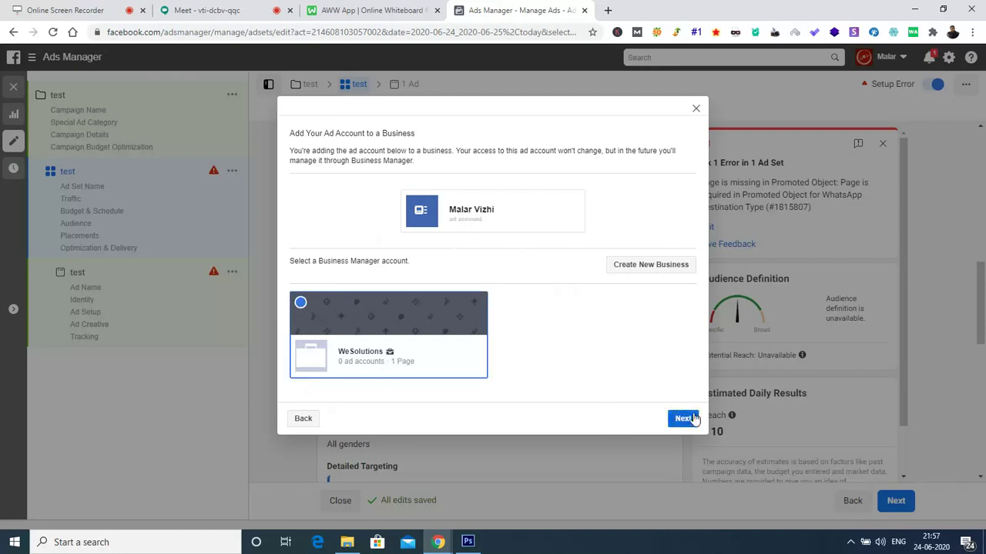
pyautogui.click(684, 418)
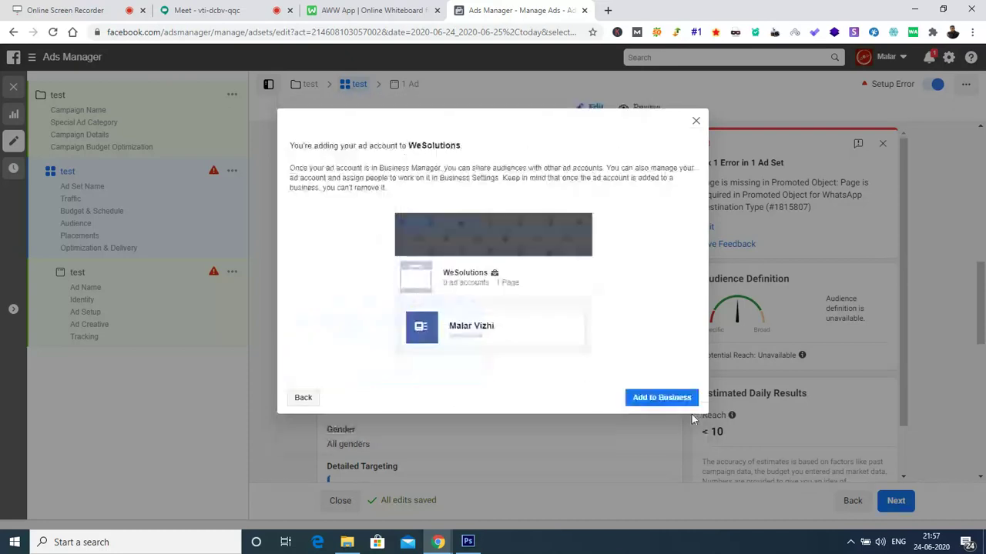
pyautogui.click(639, 402)
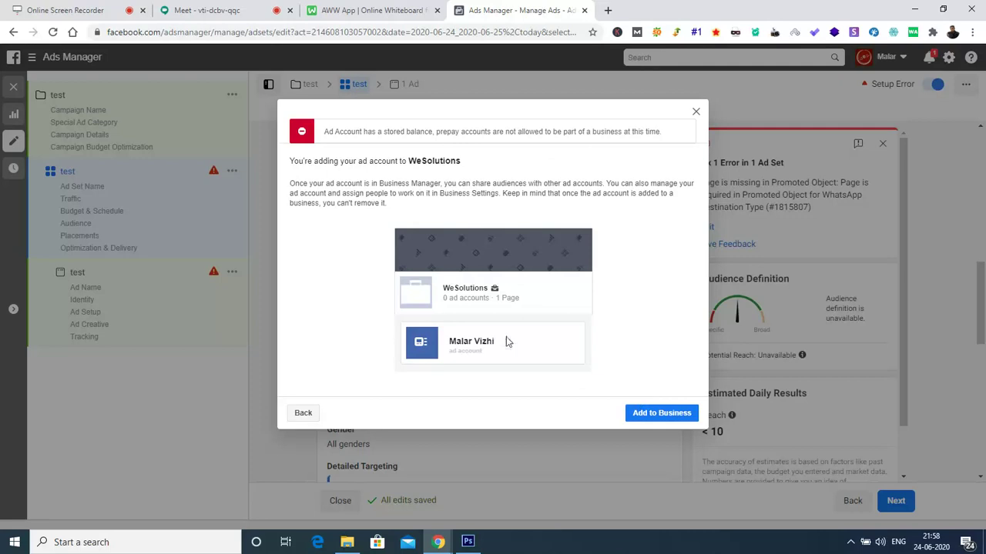
pyautogui.click(696, 114)
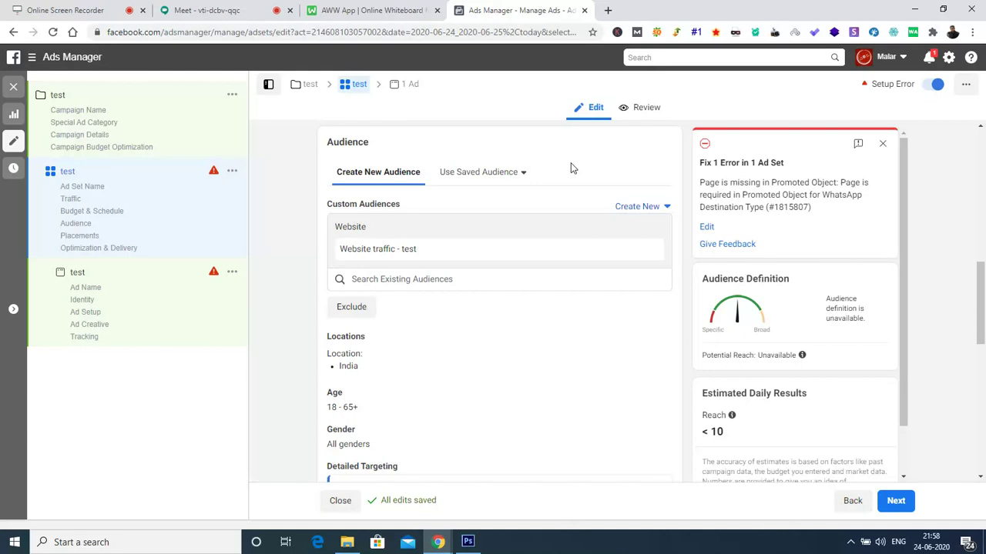
# Step: Go to WeSolutions' Business Settings and view its Ad Accounts page, which lists none
pyautogui.click(57, 60)
pyautogui.click(228, 131)
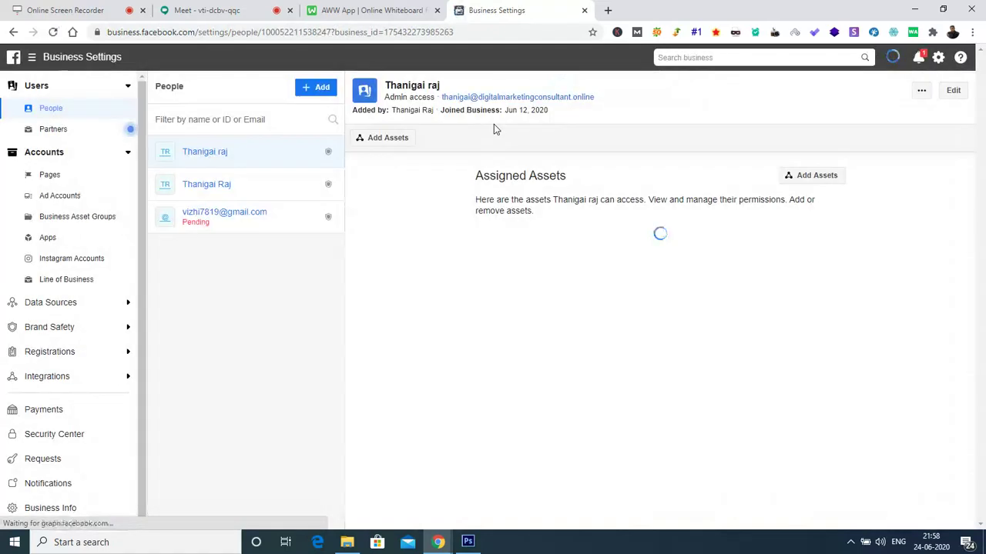
pyautogui.click(918, 62)
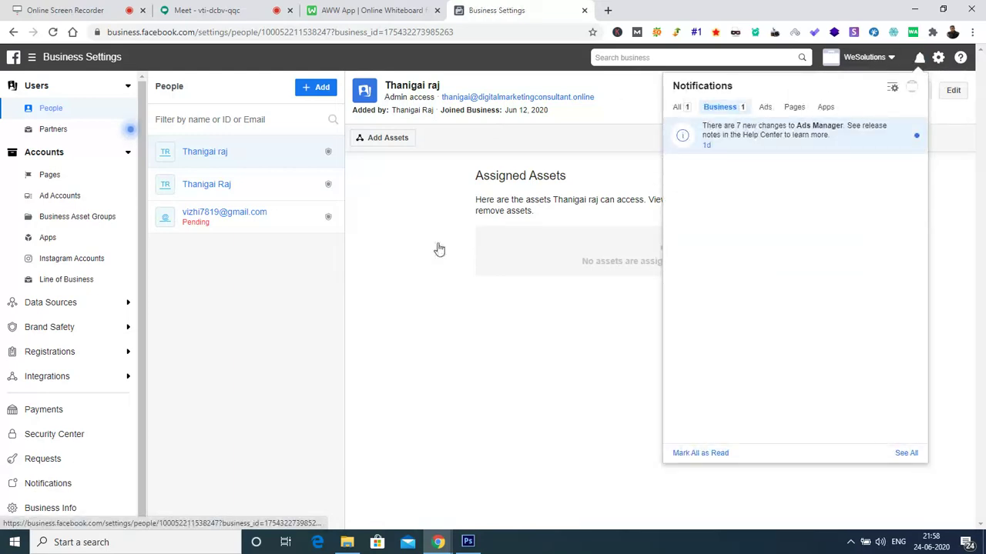
pyautogui.click(242, 323)
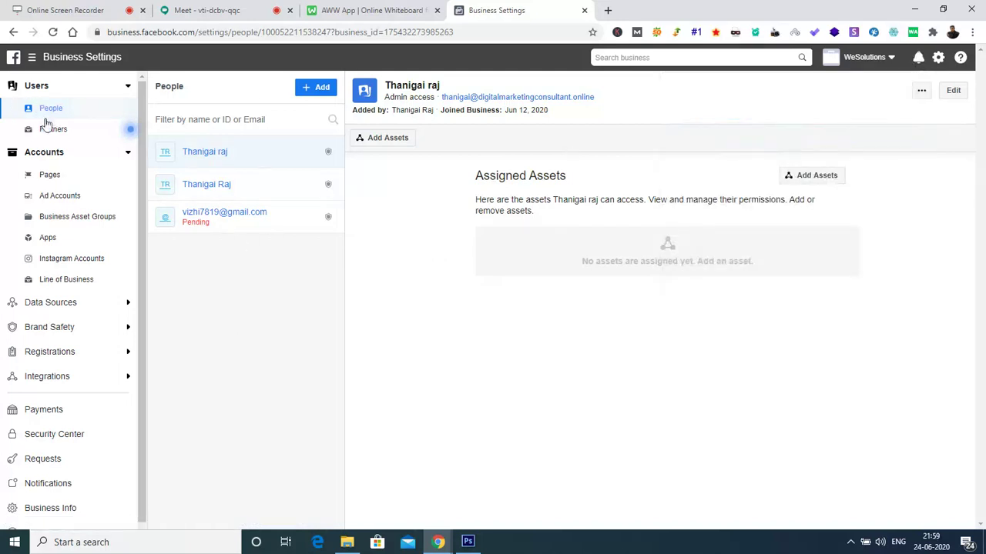
pyautogui.click(53, 197)
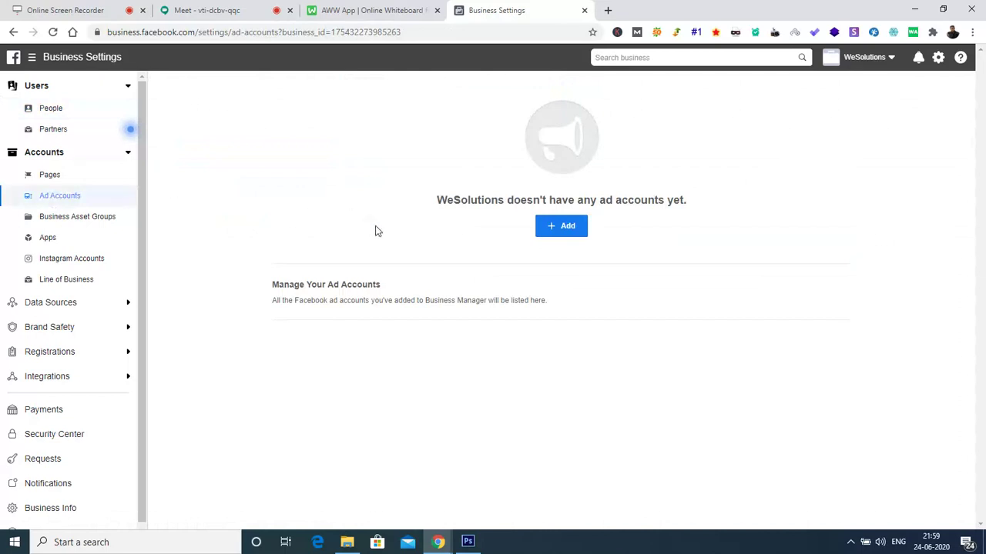
pyautogui.click(864, 62)
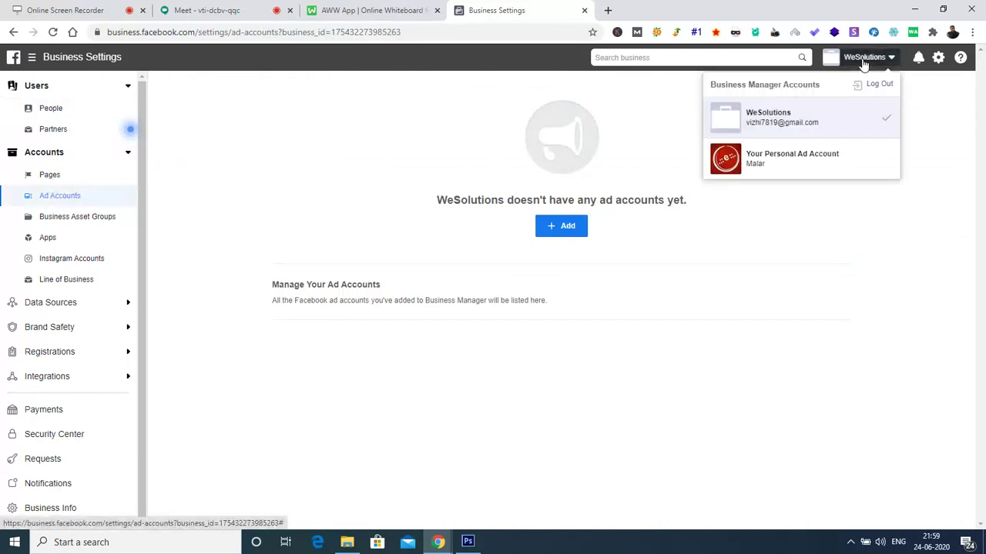
pyautogui.click(864, 62)
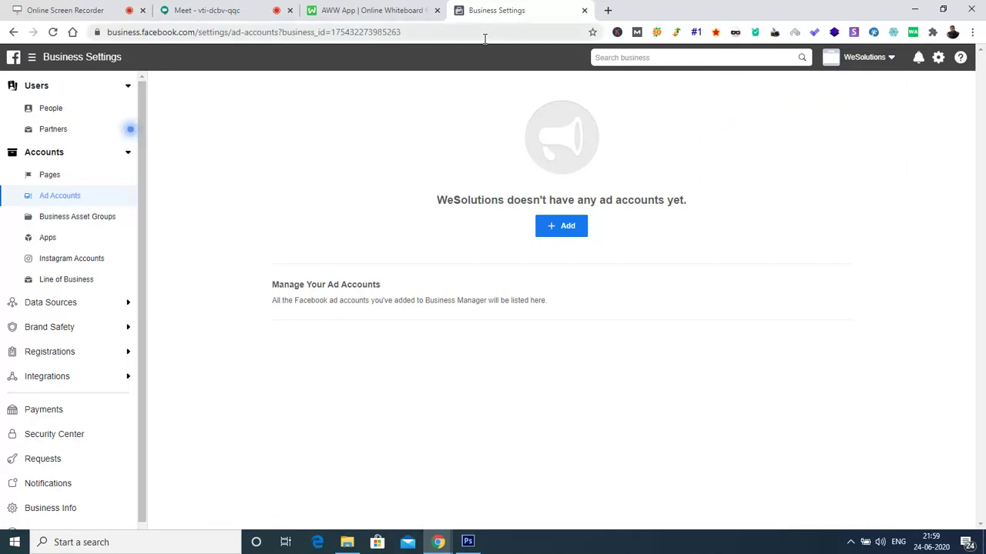
# Step: Open facebook.com in a new tab and log in to another saved Facebook account
pyautogui.click(608, 11)
pyautogui.write('facebook.com')
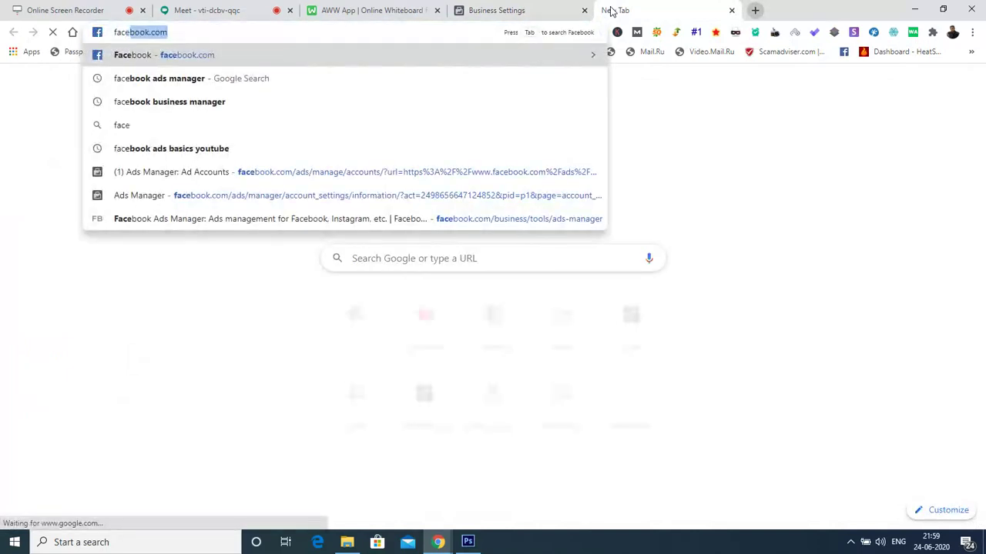
pyautogui.press('Return')
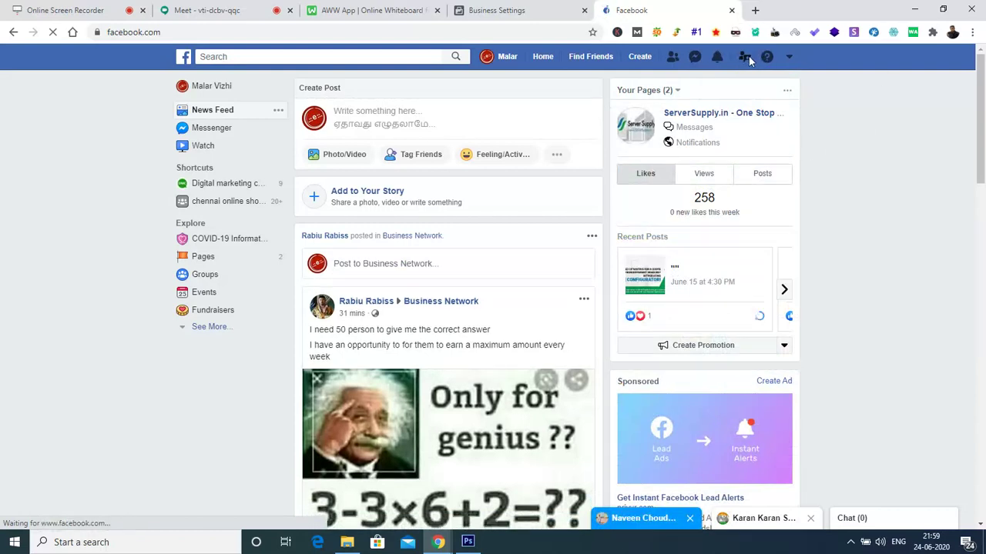
pyautogui.click(744, 57)
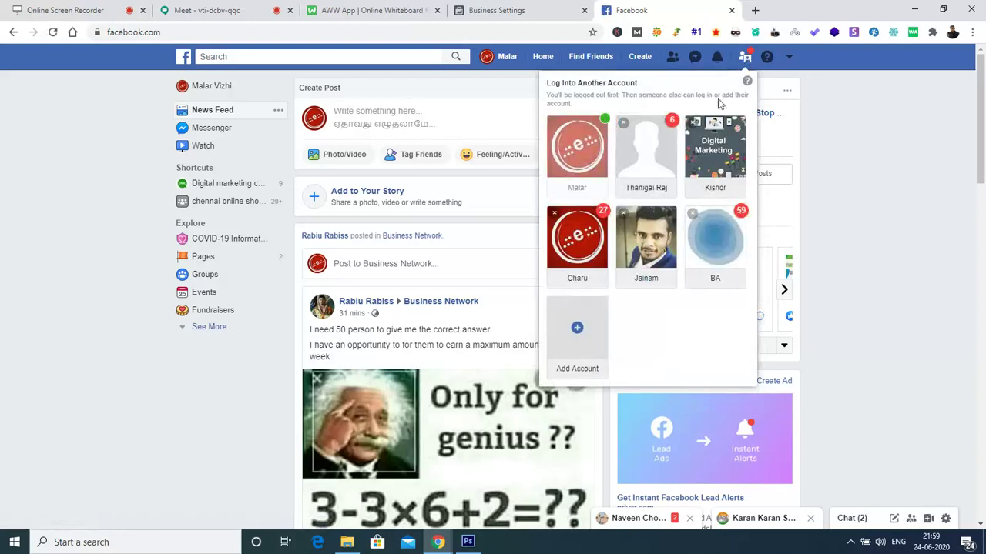
pyautogui.click(643, 163)
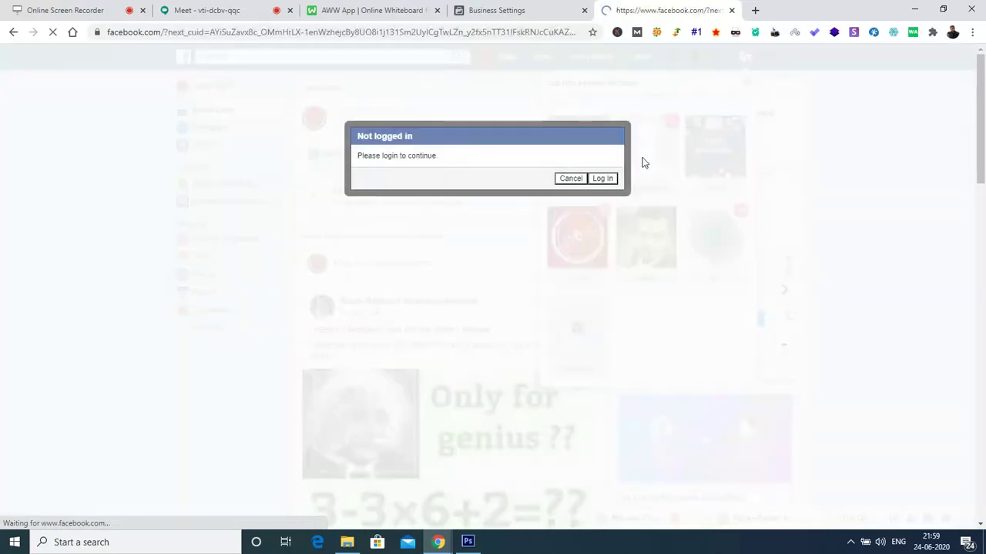
pyautogui.click(598, 182)
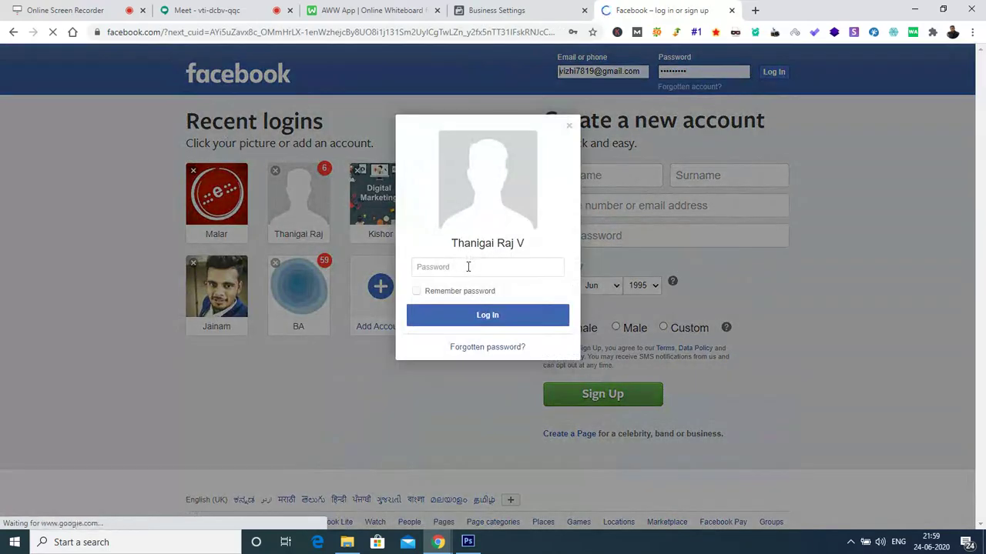
pyautogui.click(466, 267)
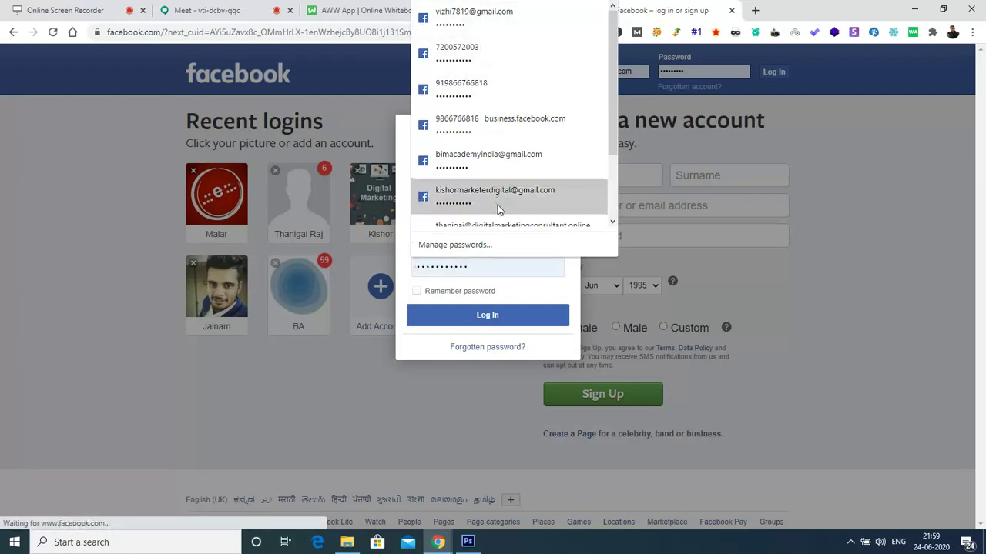
pyautogui.click(517, 223)
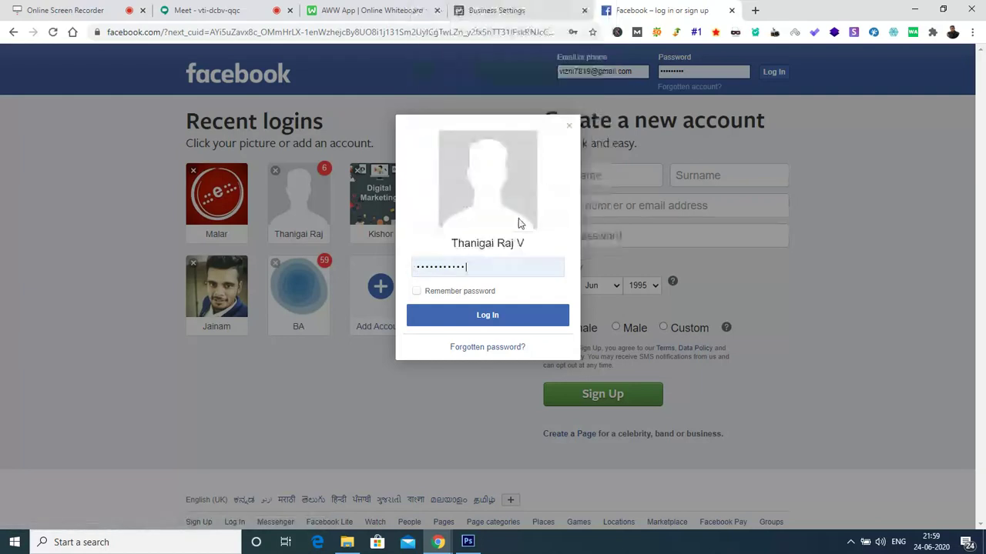
pyautogui.click(505, 316)
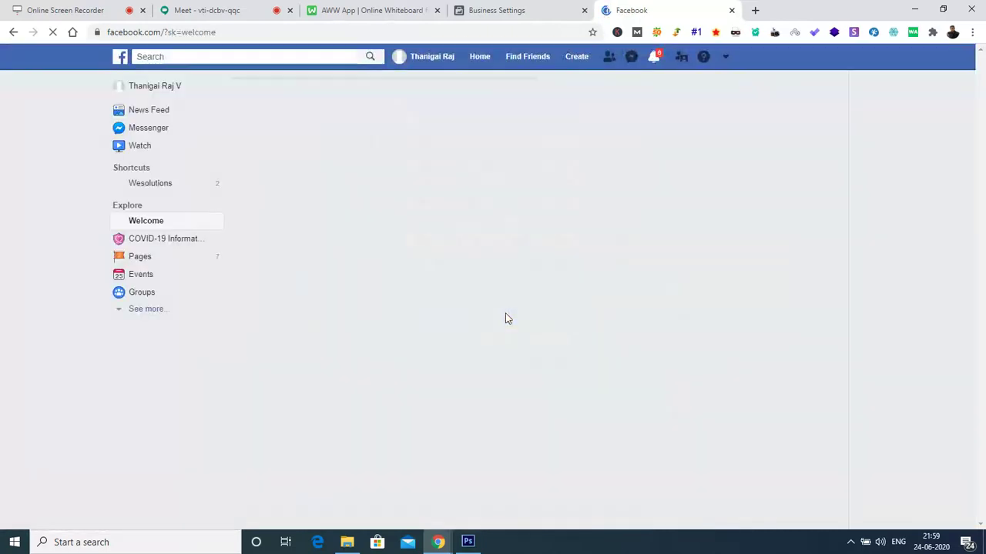
# Step: Reload the Business Settings ad accounts page and check the Facebook notifications
pyautogui.click(511, 9)
pyautogui.click(54, 32)
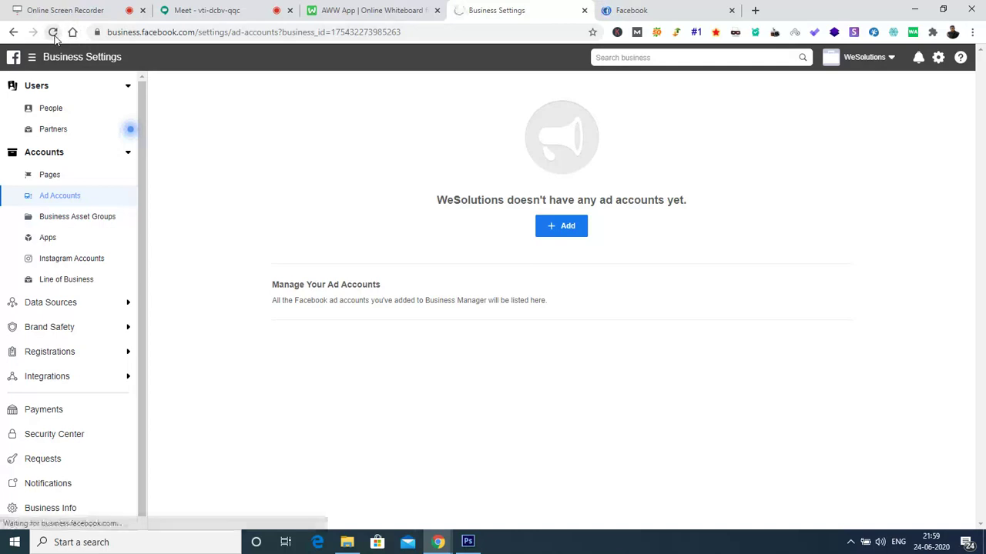
pyautogui.click(671, 9)
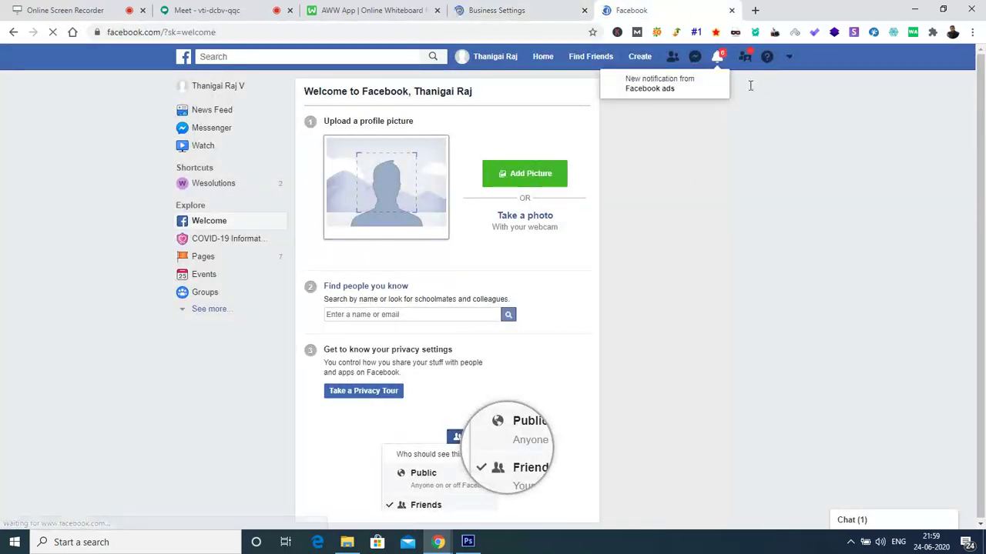
pyautogui.click(717, 59)
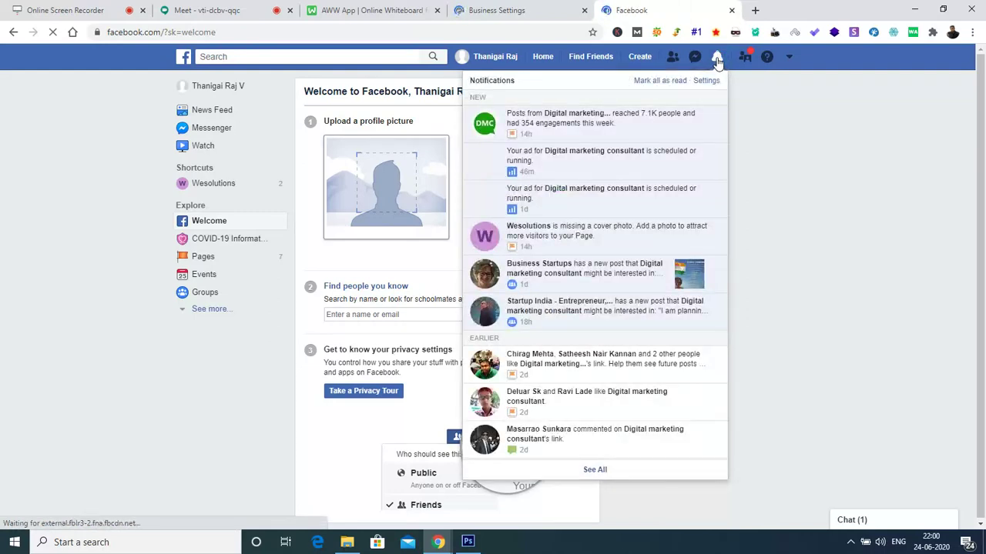
pyautogui.click(717, 60)
pyautogui.click(488, 10)
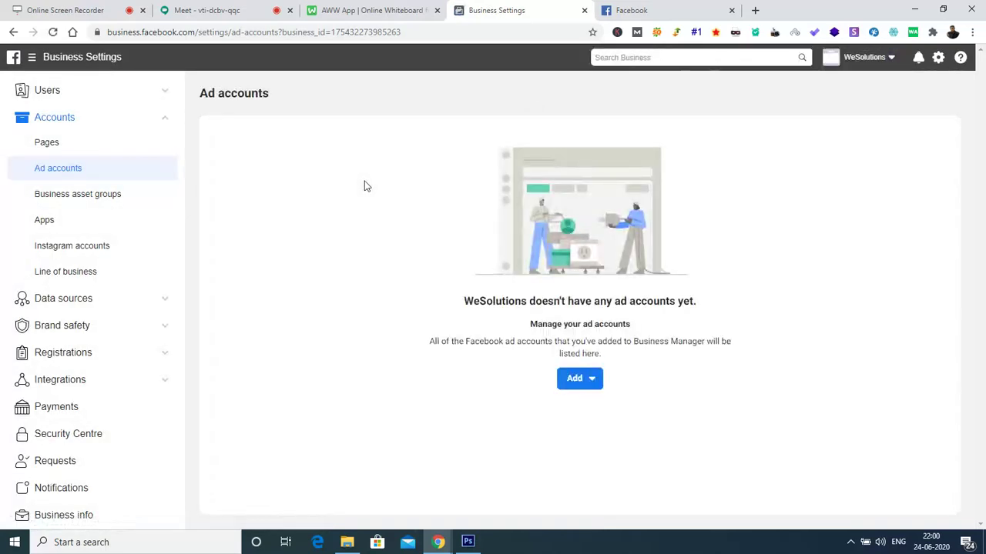
# Step: Keep WeSolutions as the business and show the add ad account options
pyautogui.click(892, 60)
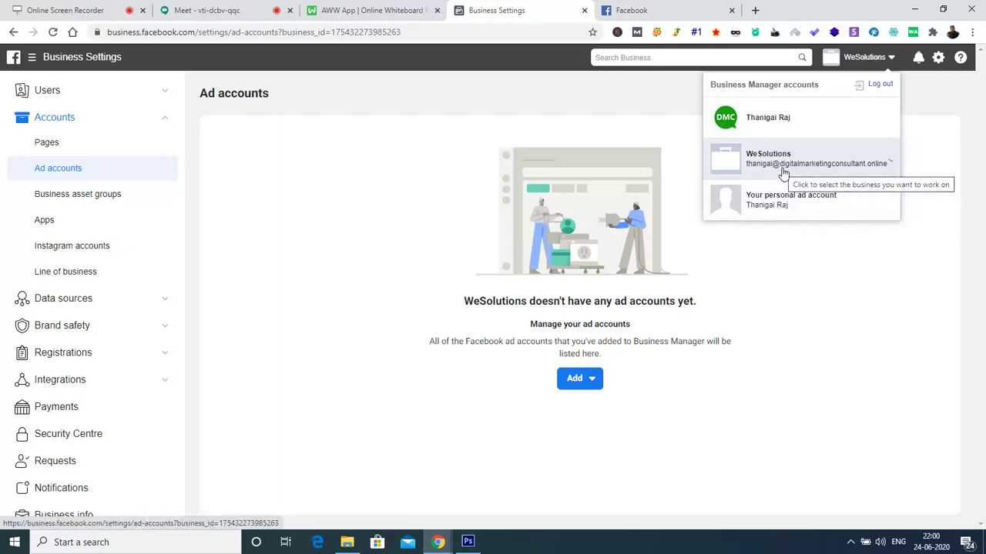
pyautogui.click(810, 170)
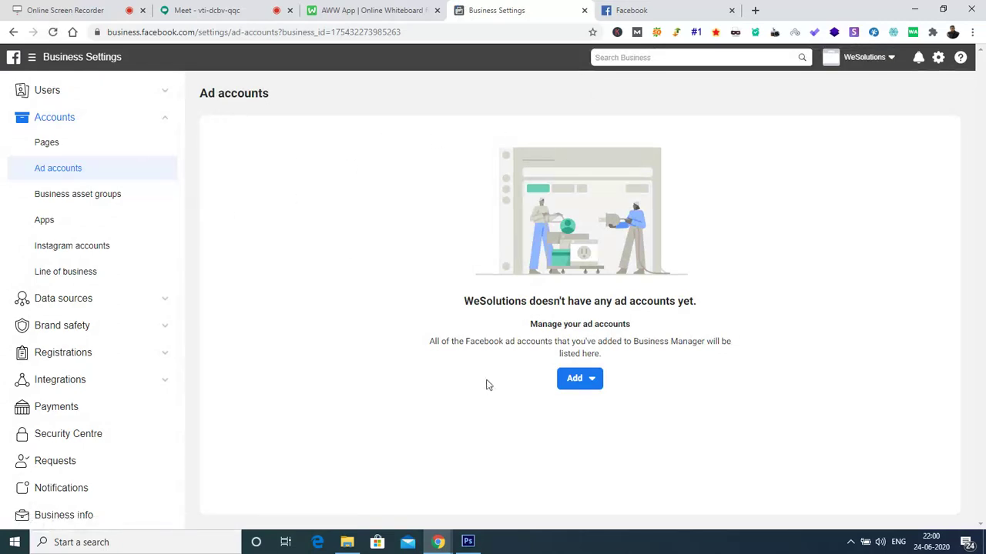
pyautogui.click(577, 380)
pyautogui.click(579, 380)
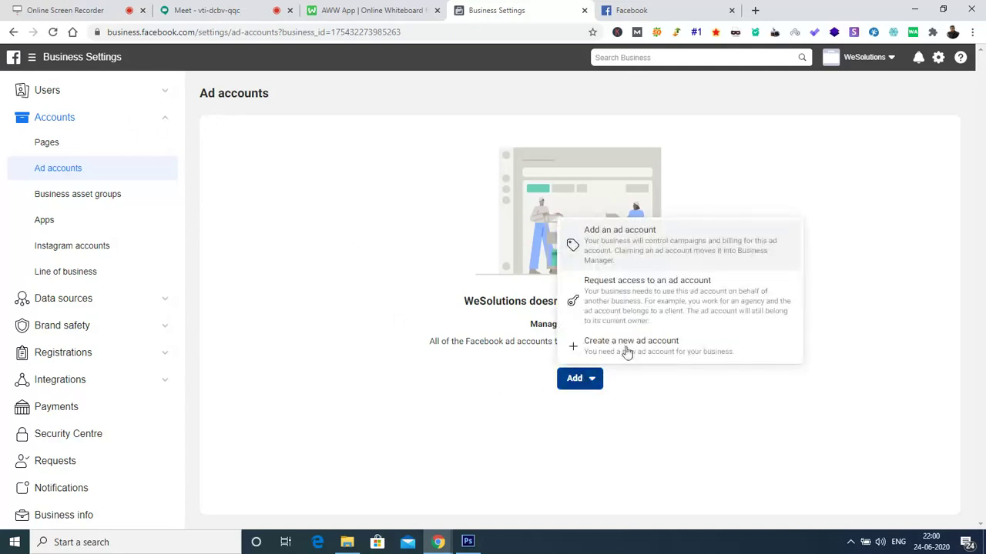
# Step: Create a new ad account named 'DMC Ad Account' with US Dollar currency and continue
pyautogui.click(651, 348)
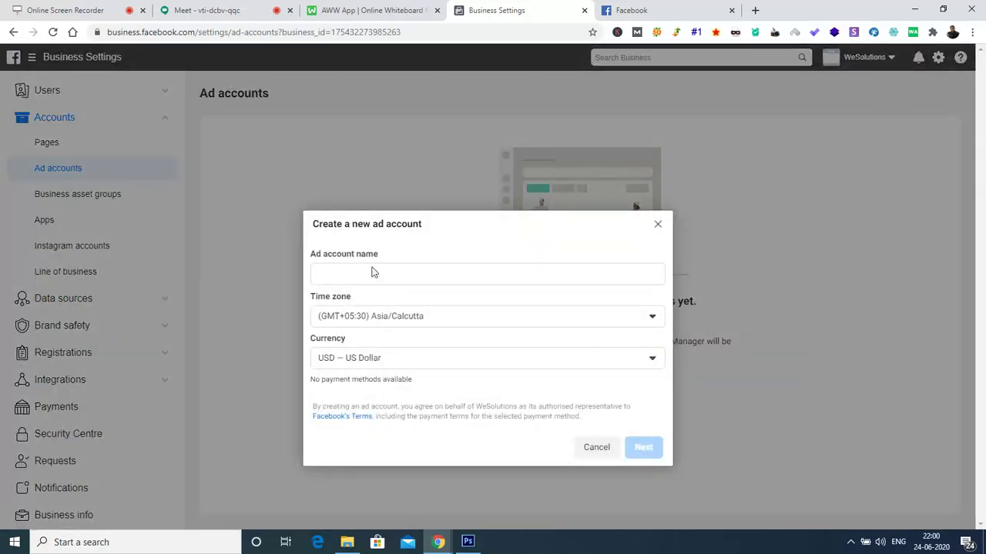
pyautogui.click(392, 275)
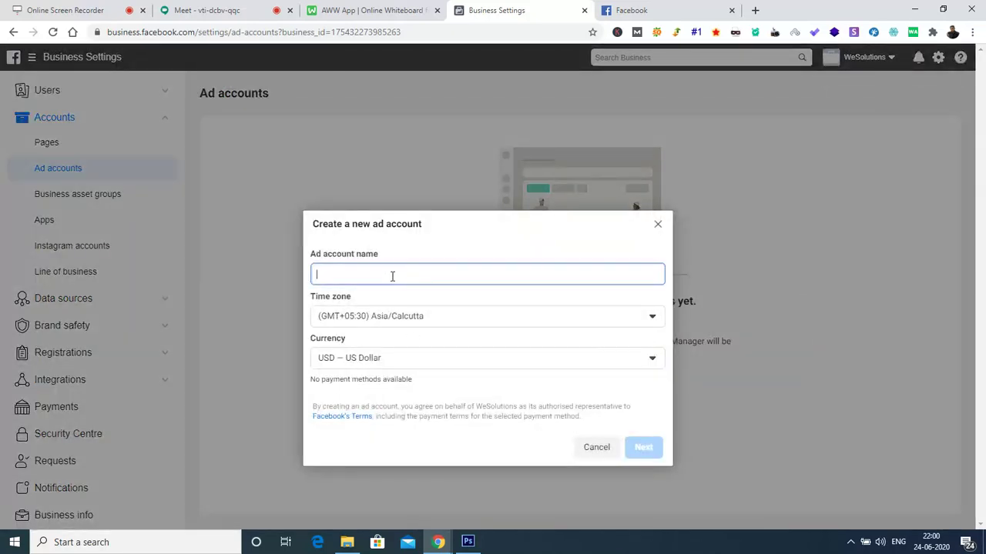
pyautogui.write('DMC Ad Account')
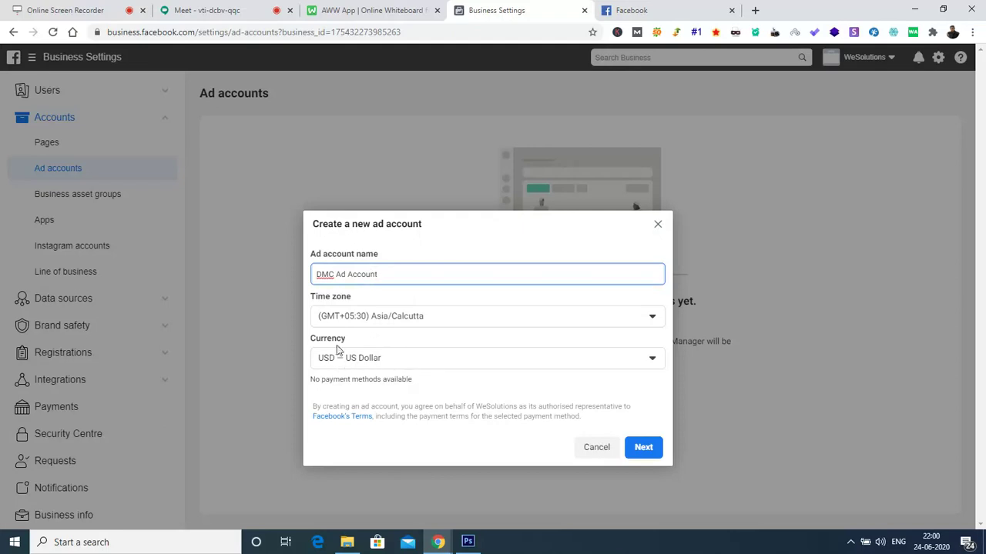
pyautogui.click(379, 363)
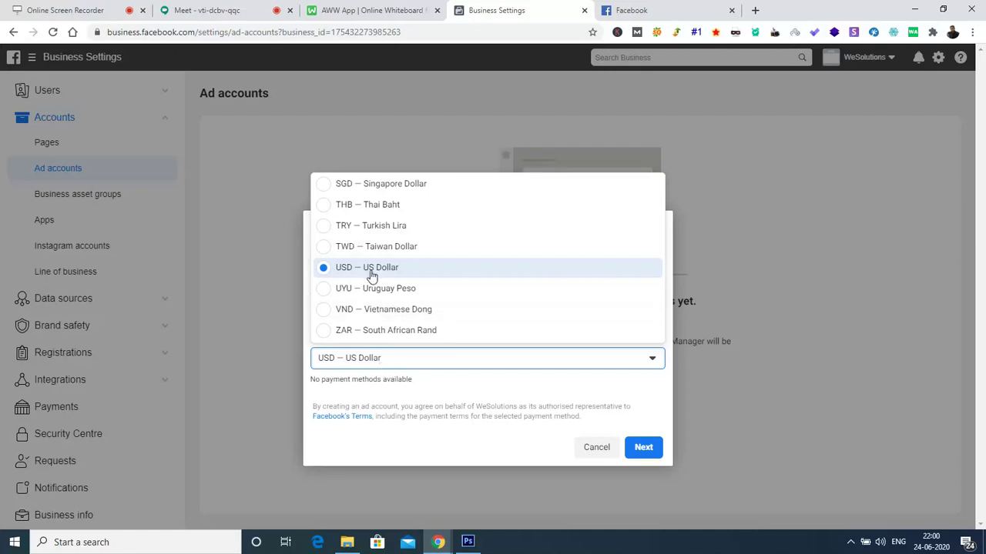
pyautogui.click(465, 390)
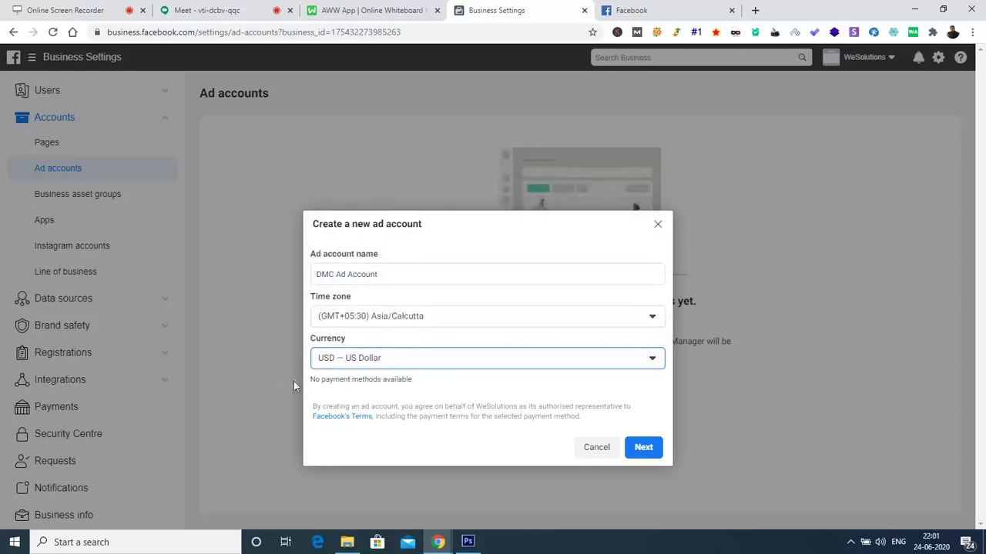
pyautogui.click(647, 454)
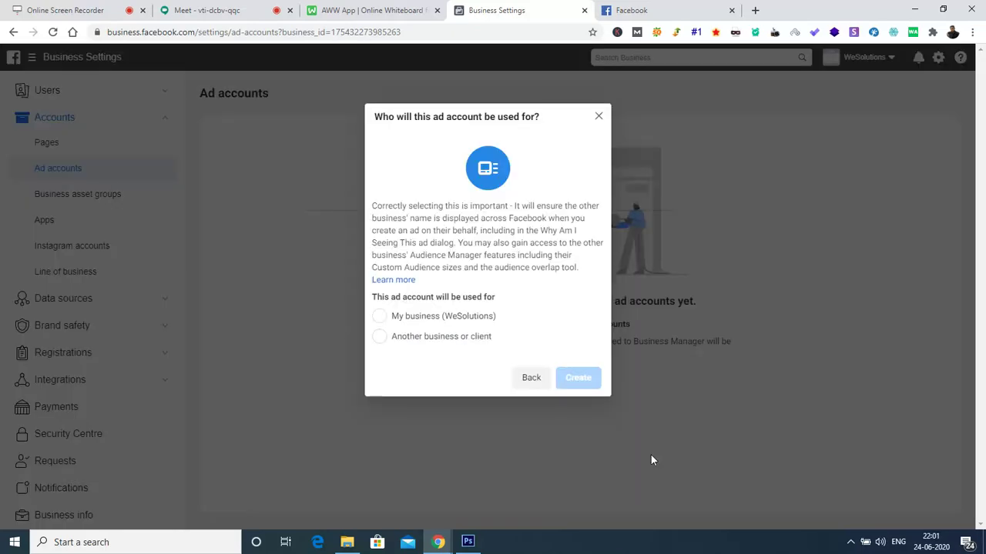
# Step: Mark DMC Ad Account as used for My business (WeSolutions) and create it
pyautogui.click(430, 320)
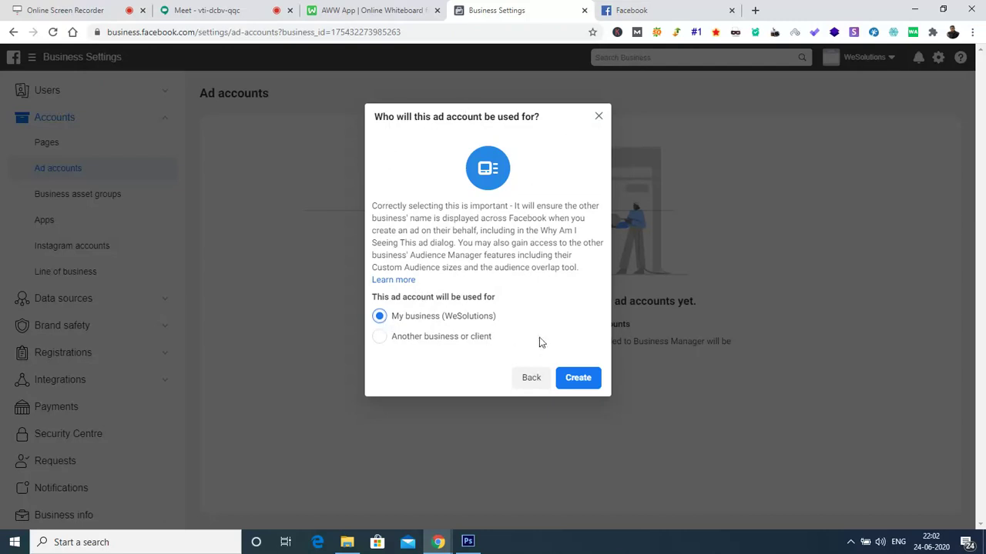
pyautogui.click(577, 385)
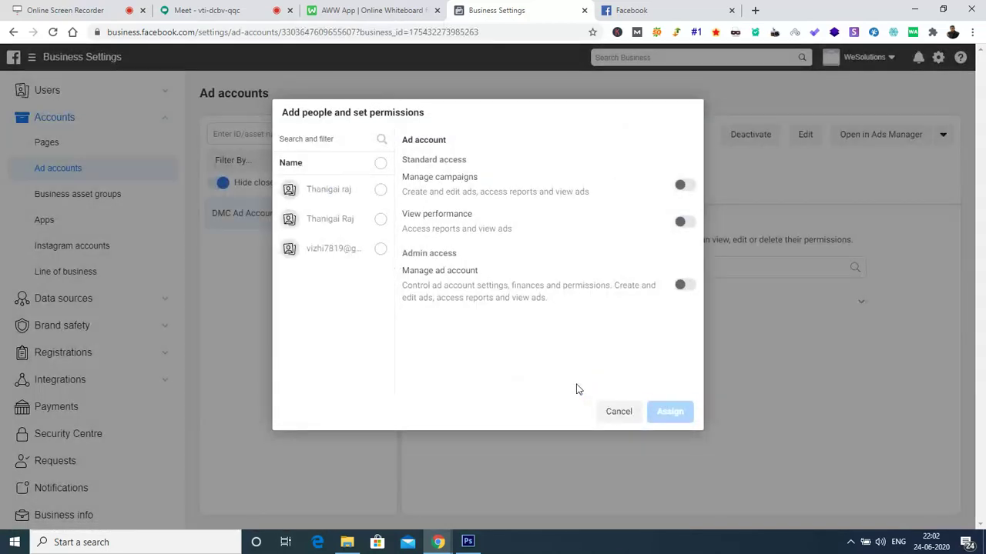
# Step: Assign all three people Manage campaigns and full admin access to DMC Ad Account
pyautogui.click(381, 193)
pyautogui.click(381, 219)
pyautogui.click(378, 251)
pyautogui.click(682, 186)
pyautogui.click(686, 286)
pyautogui.click(670, 411)
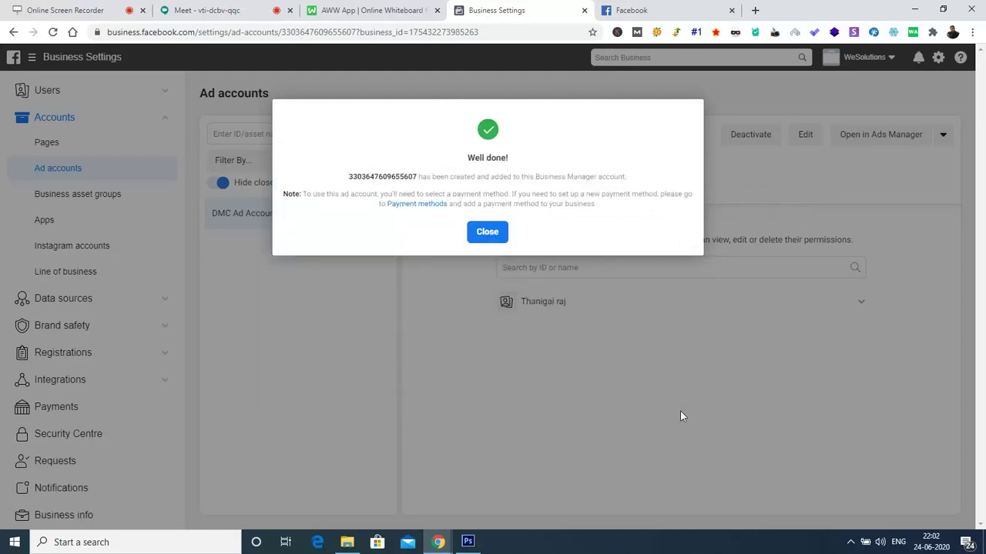
pyautogui.click(486, 233)
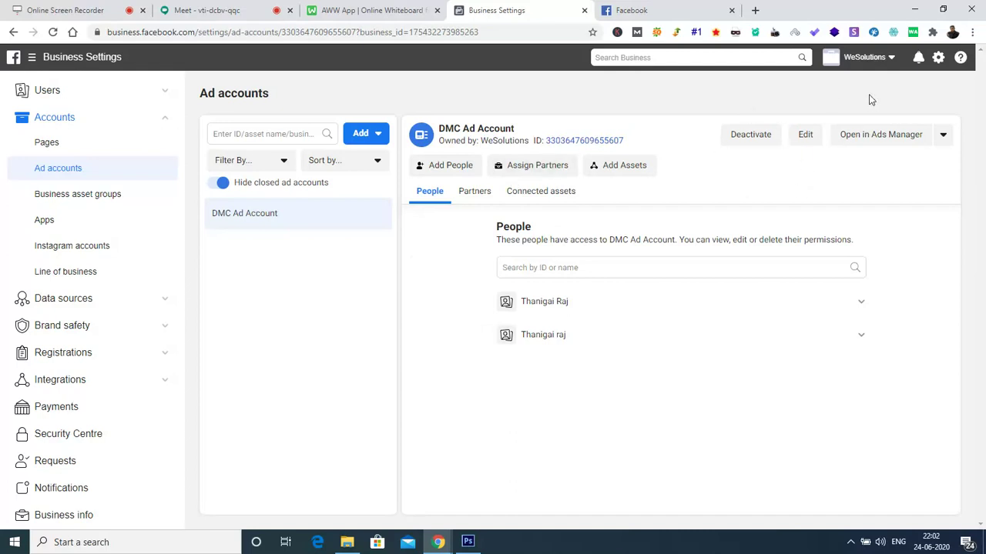
# Step: Open DMC Ad Account in Ads Manager from its Business Settings panel
pyautogui.click(874, 135)
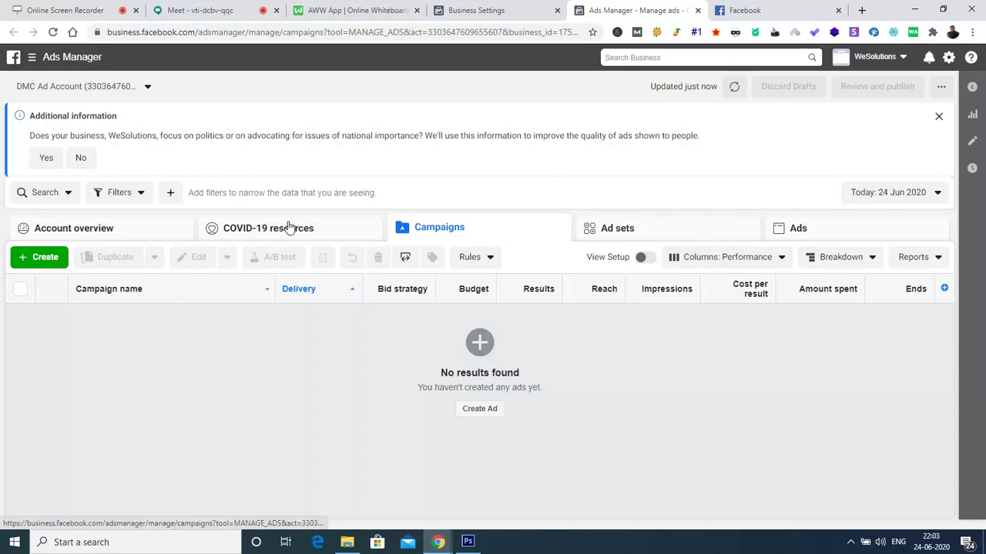
# Step: Start a new campaign with Traffic as the objective
pyautogui.click(34, 263)
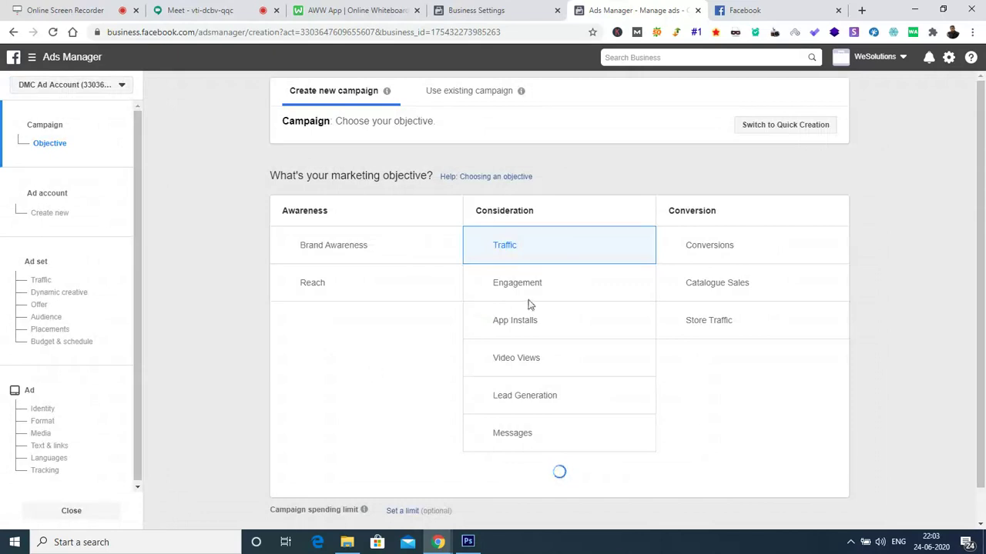
pyautogui.click(523, 244)
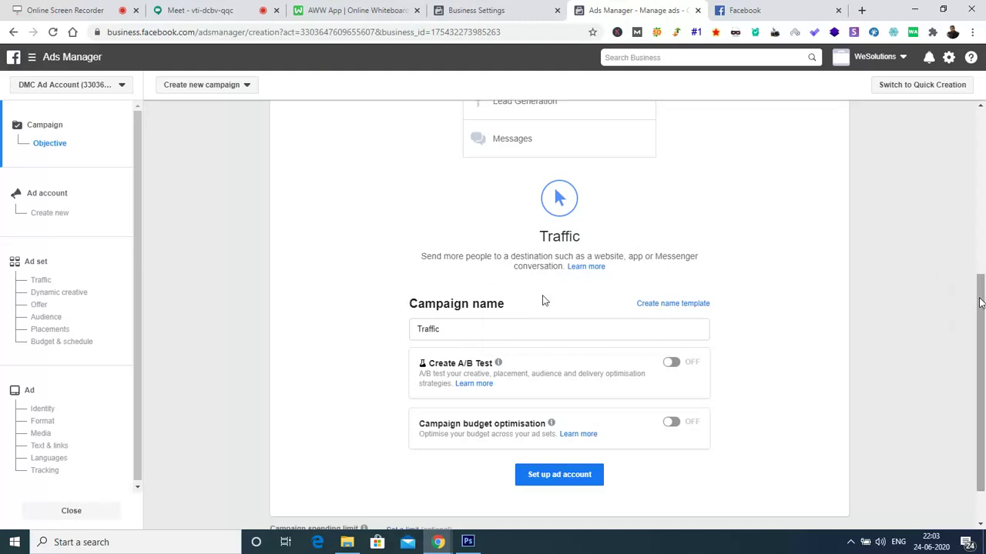
pyautogui.moveTo(980, 300); pyautogui.dragTo(983, 378)
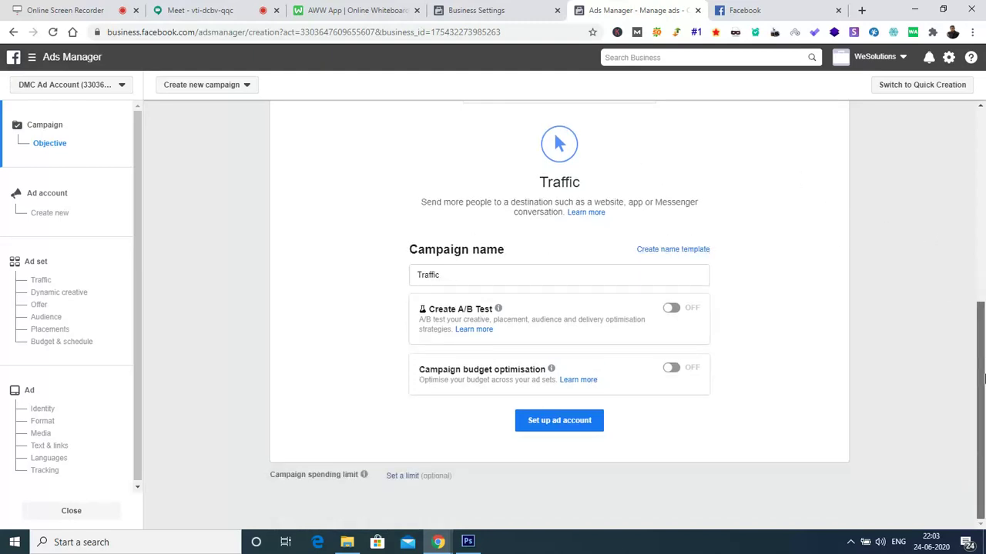
pyautogui.click(573, 425)
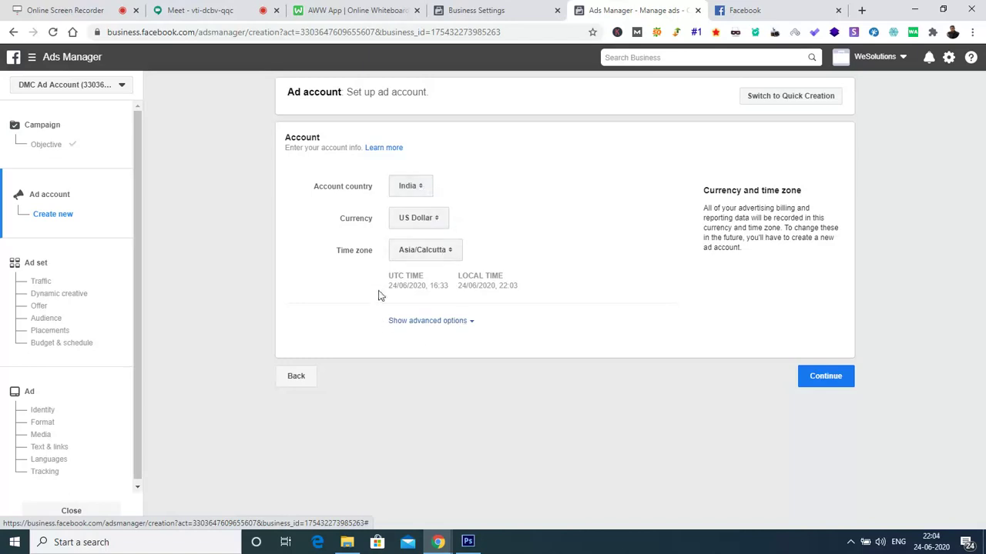
# Step: Confirm DMC Ad Account (India, US Dollar, Asia/Calcutta) and proceed to the ad set
pyautogui.click(462, 322)
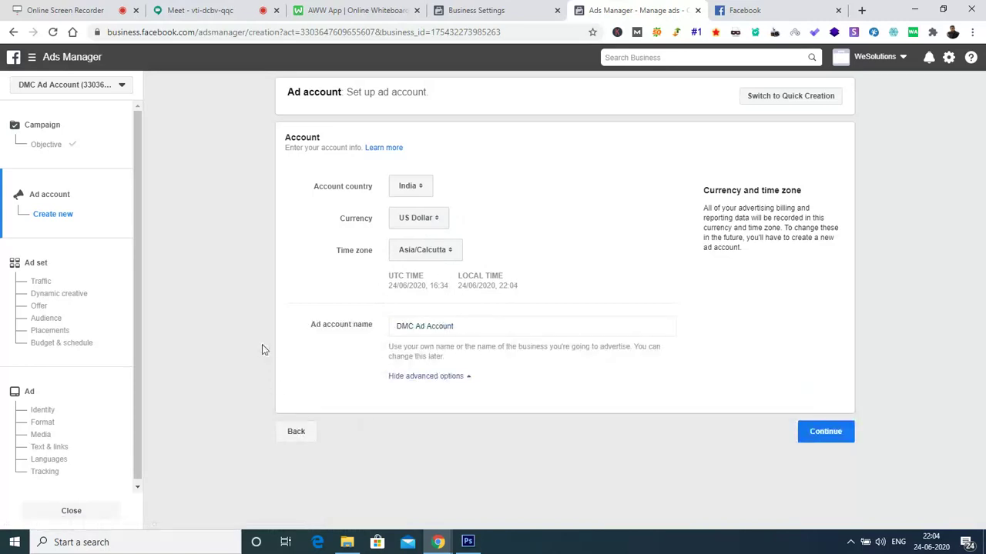
pyautogui.click(830, 437)
pyautogui.click(832, 438)
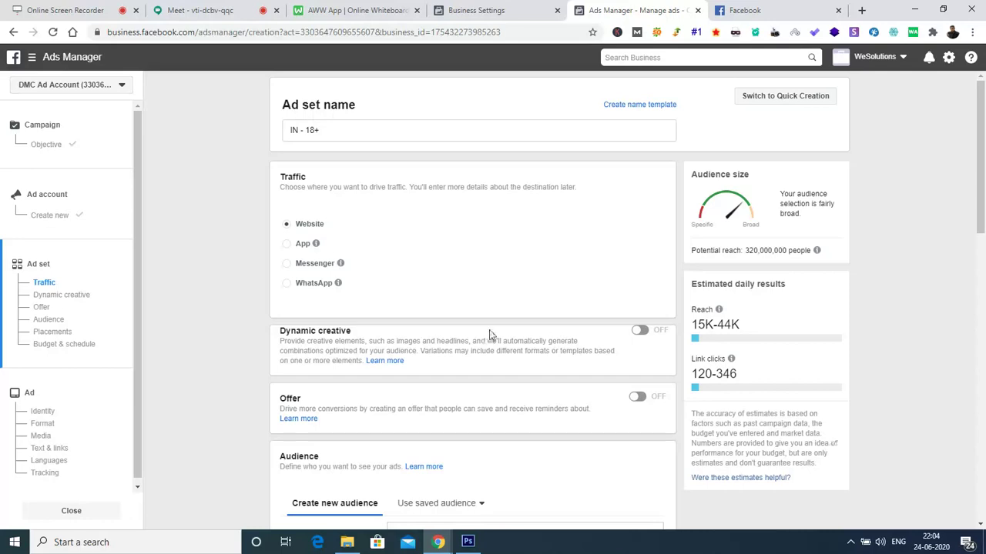
# Step: Set the IN - 18+ ad set's traffic destination to WhatsApp, leaving the Page unselected
pyautogui.click(297, 288)
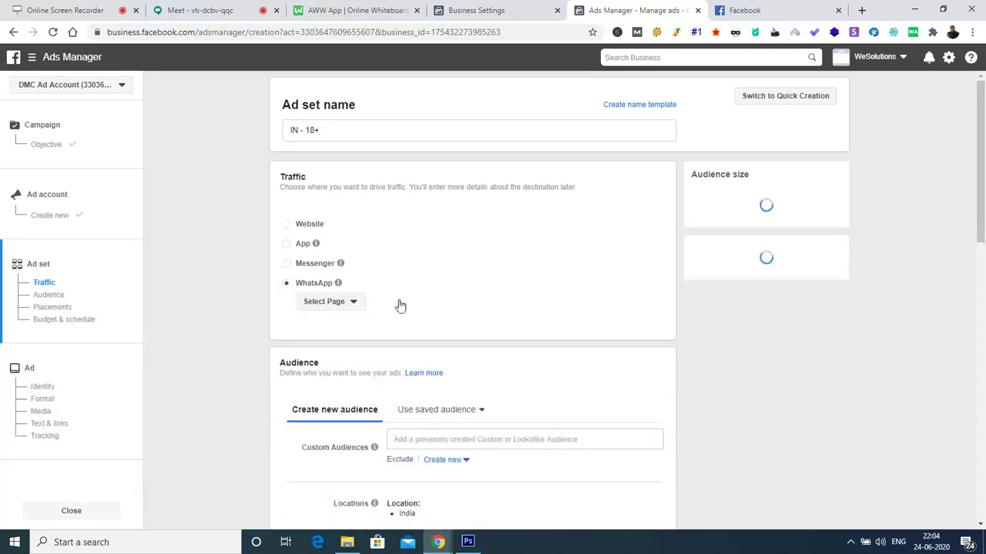
pyautogui.click(361, 306)
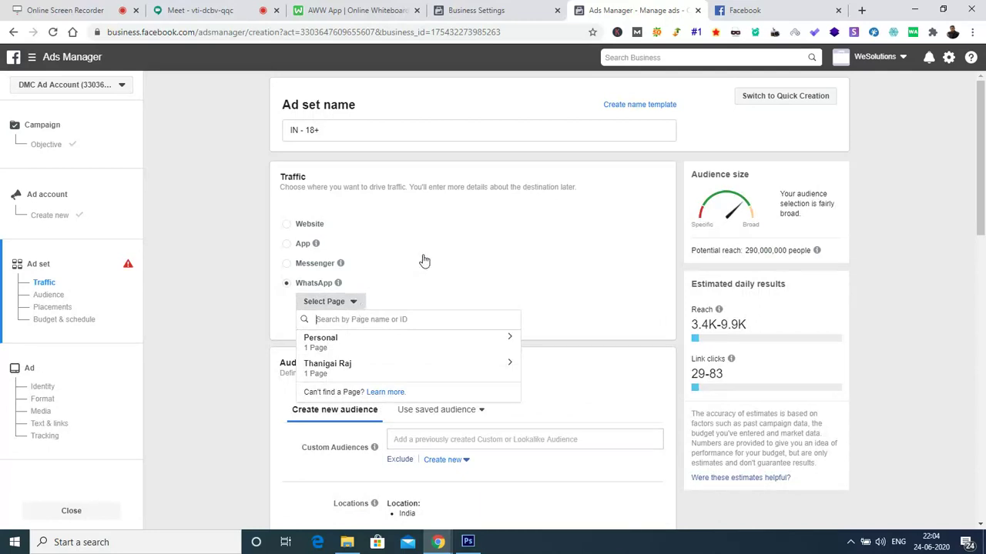
pyautogui.click(300, 243)
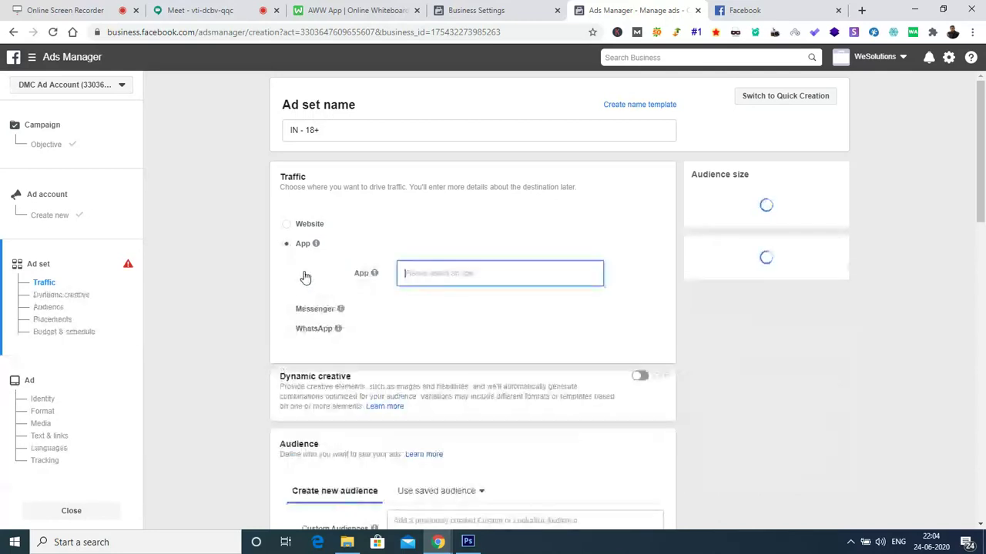
pyautogui.click(301, 331)
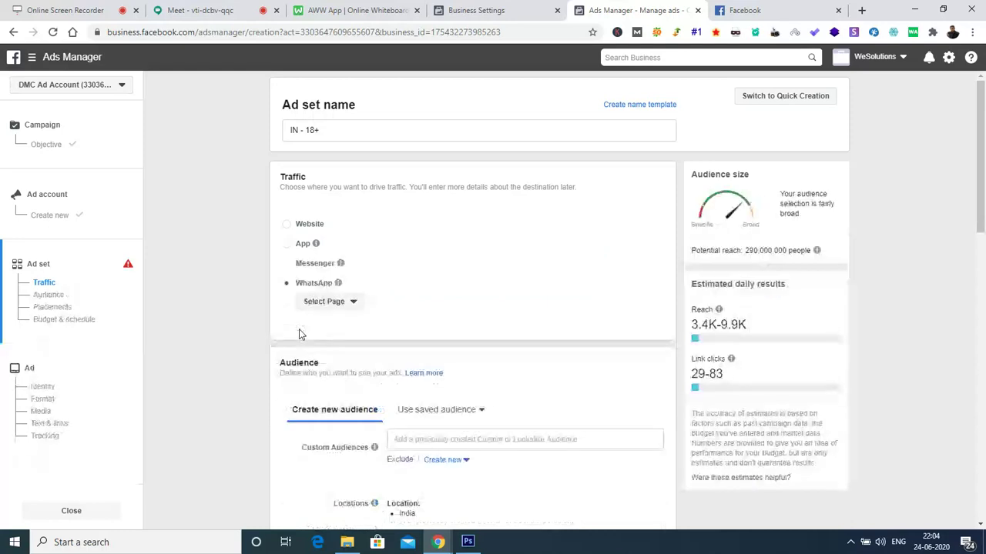
pyautogui.click(345, 307)
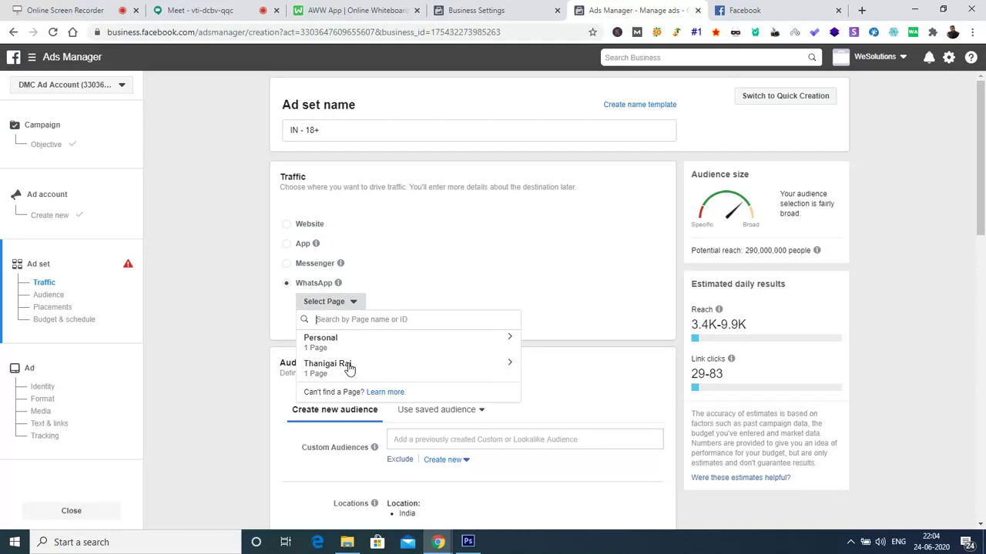
pyautogui.click(229, 302)
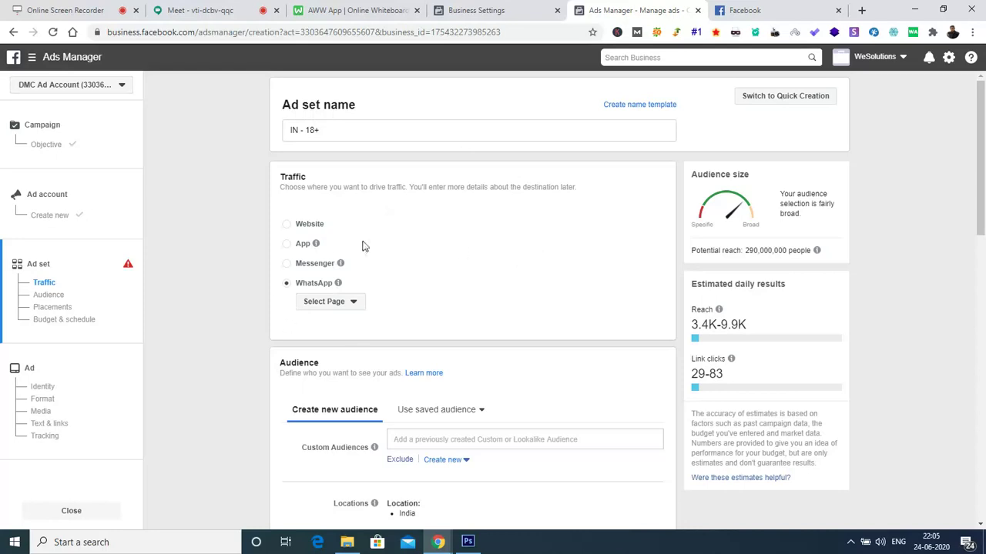
# Step: Choose the Digital marketing consultant Page from the Personal group for WhatsApp
pyautogui.click(358, 304)
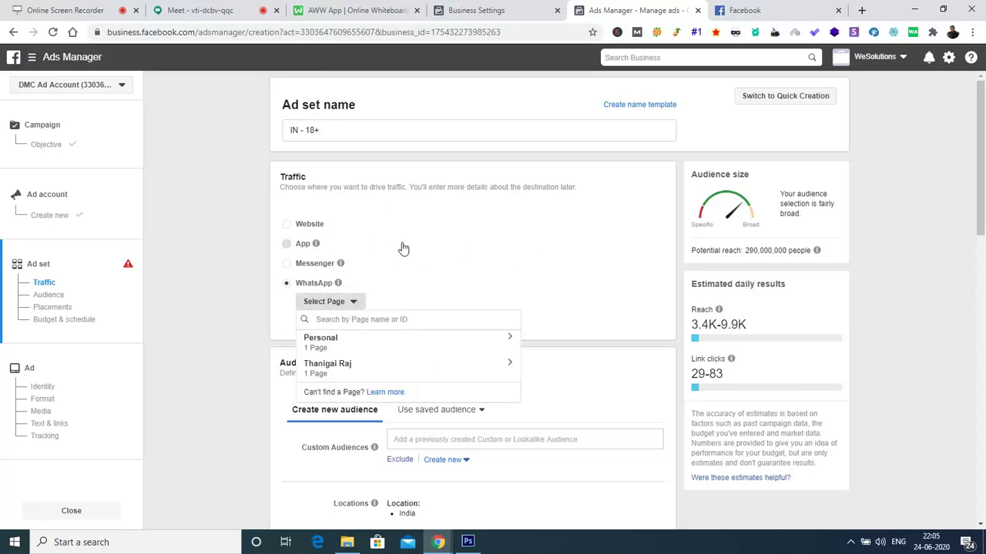
pyautogui.click(345, 267)
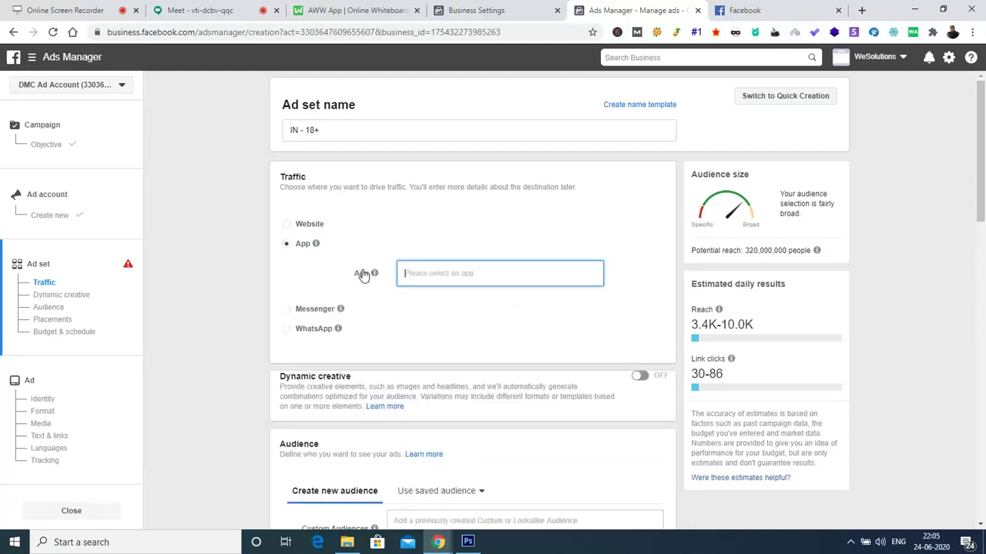
pyautogui.click(315, 336)
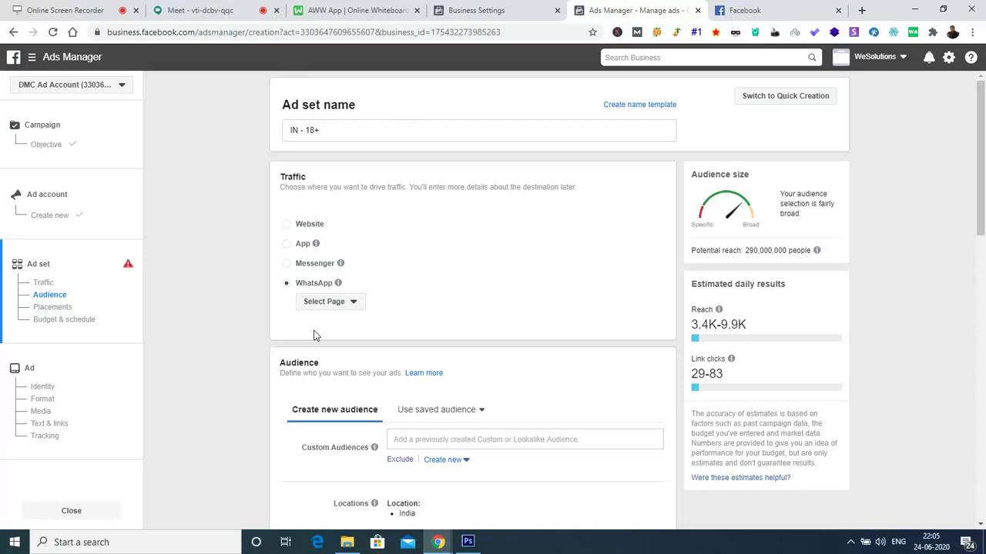
pyautogui.click(354, 307)
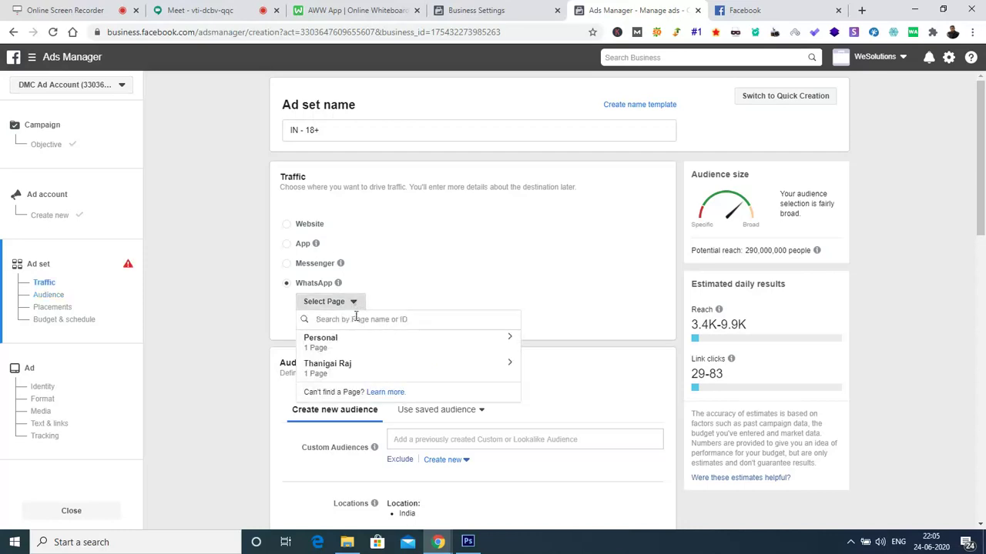
pyautogui.click(356, 377)
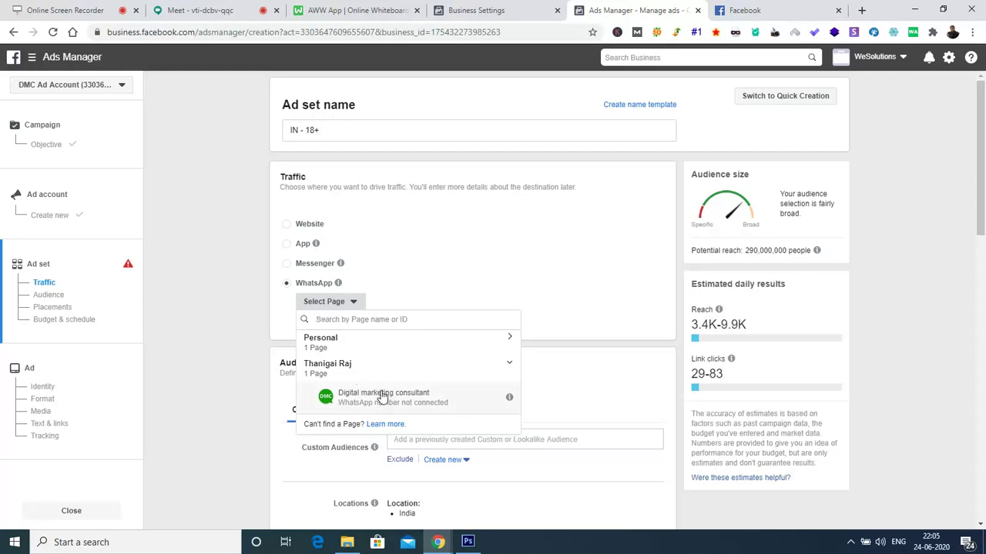
pyautogui.click(354, 351)
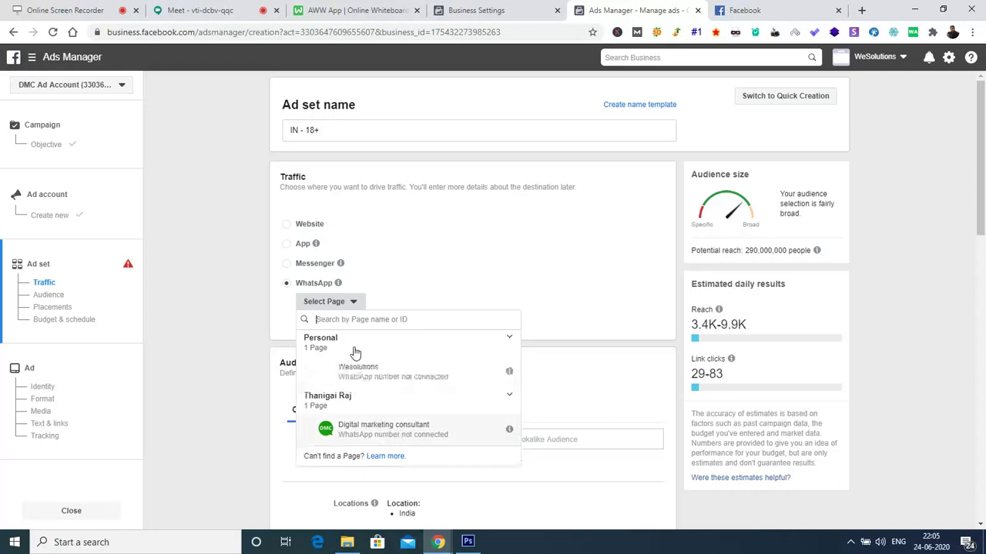
pyautogui.click(388, 435)
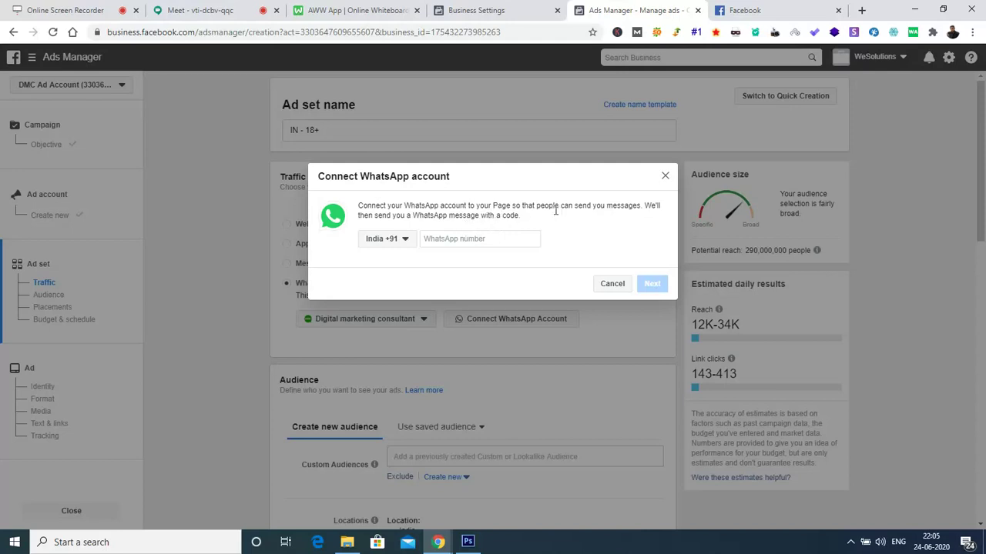
# Step: Enter the business WhatsApp phone number, then submit the 5-digit verification code sent to it
pyautogui.click(470, 242)
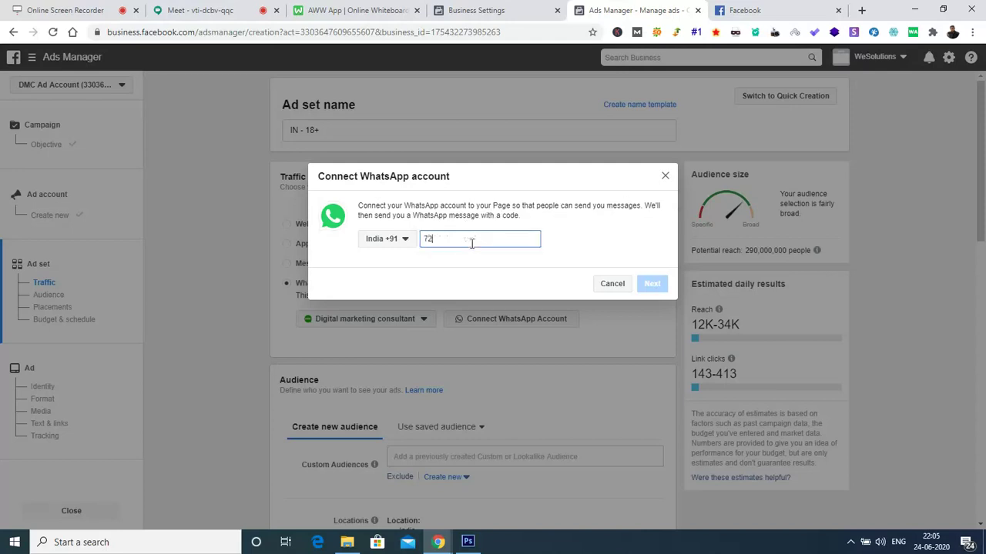
pyautogui.click(653, 285)
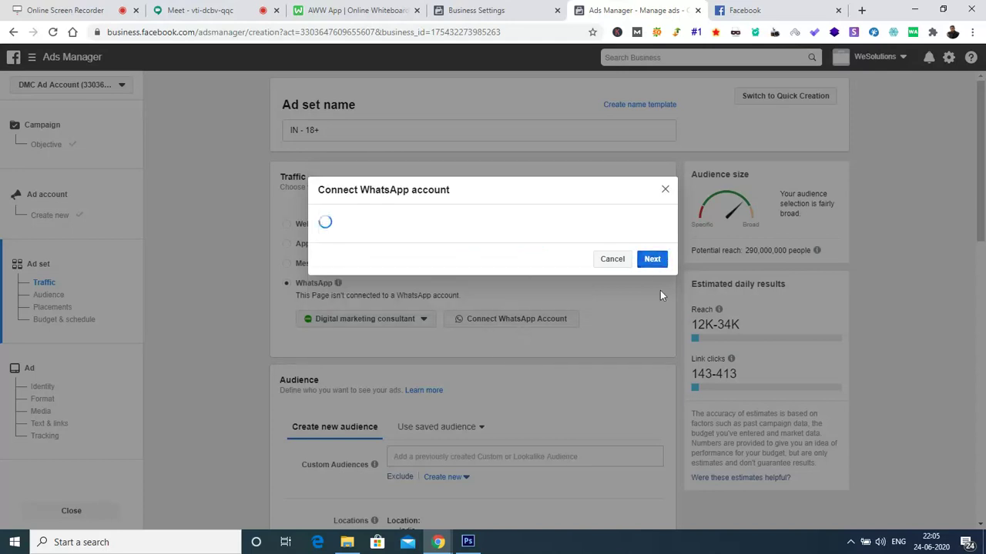
pyautogui.click(423, 241)
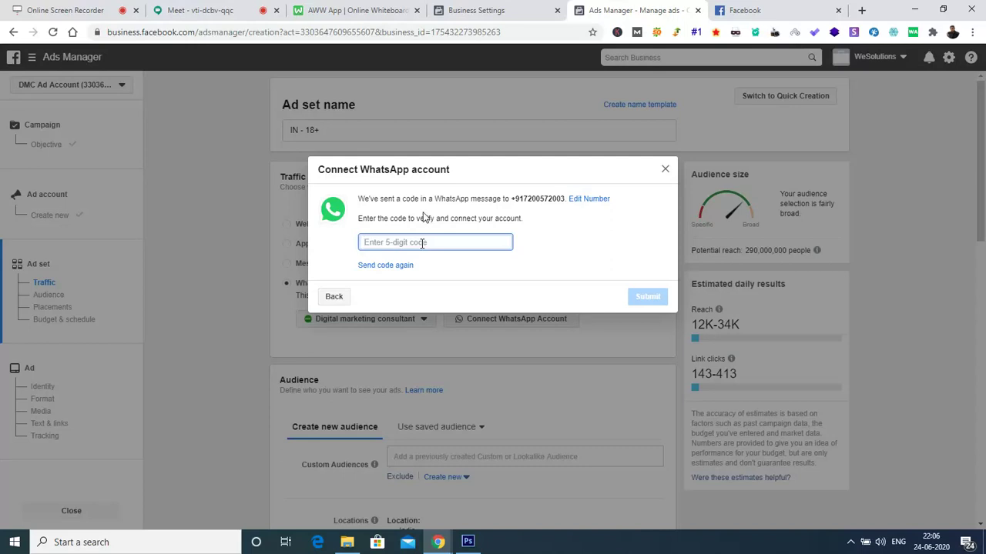
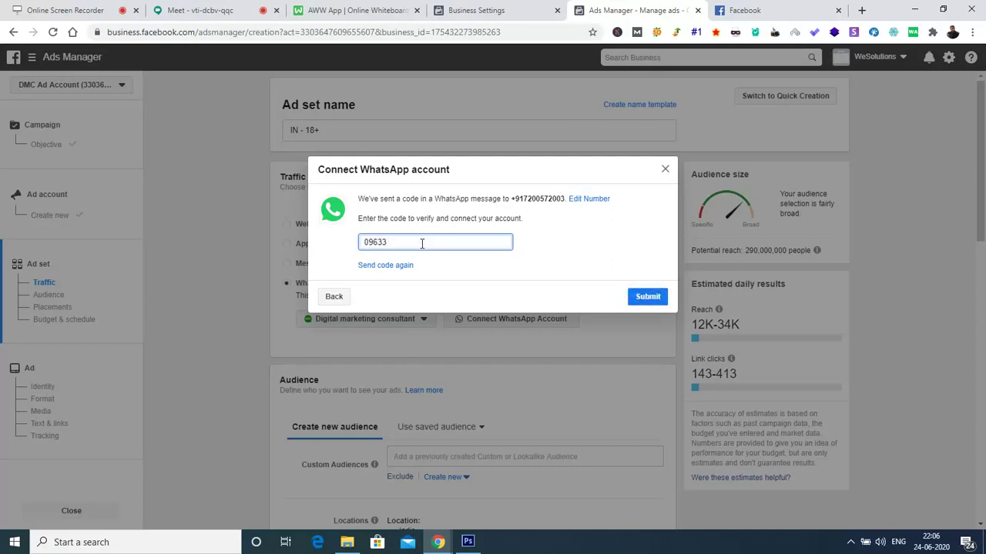
pyautogui.click(647, 296)
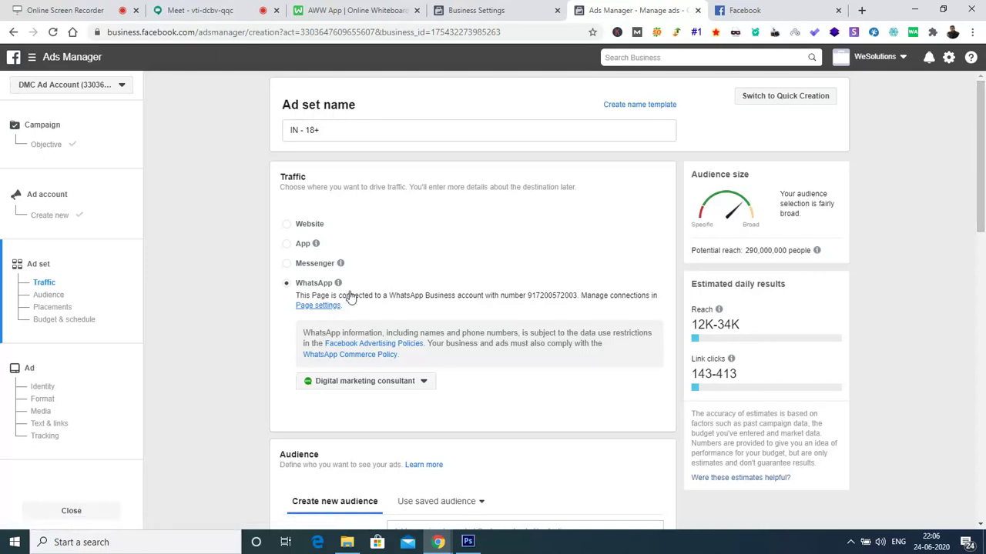
# Step: Show the WhatsApp destination explanation once the Page is linked to WhatsApp Business
pyautogui.moveTo(338, 285)
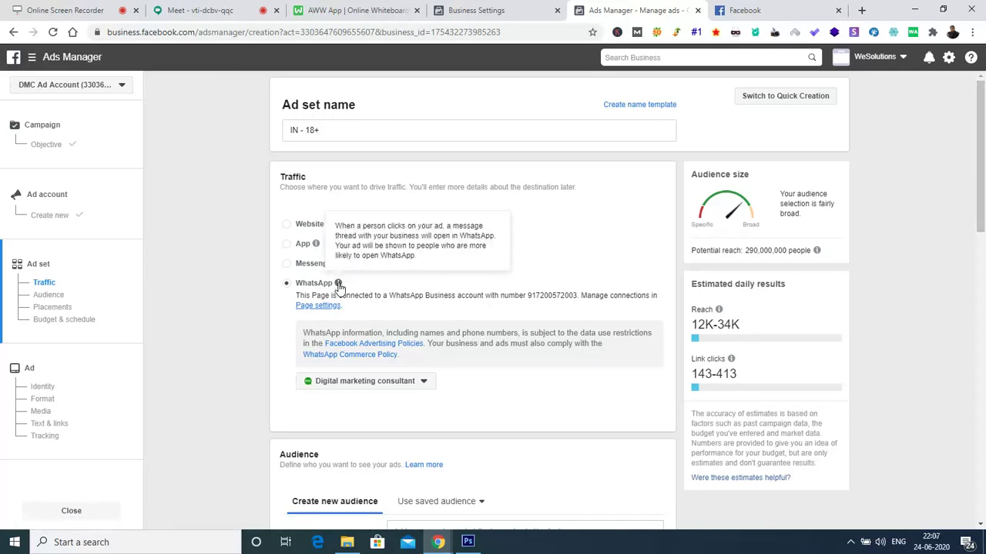
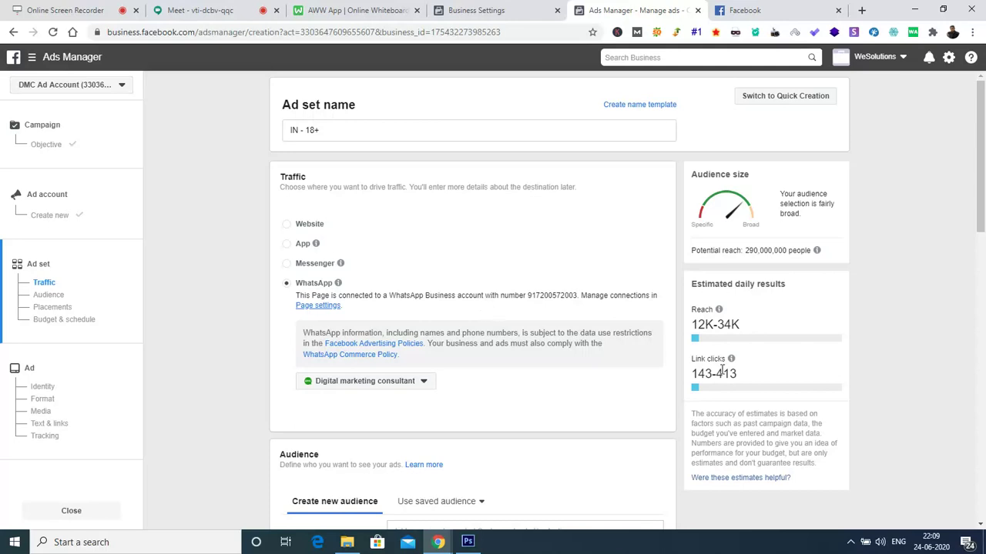
# Step: Change the ad set's traffic destination from WhatsApp to Website
pyautogui.moveTo(981, 185); pyautogui.dragTo(982, 204)
pyautogui.scroll(-2, 982, 197)
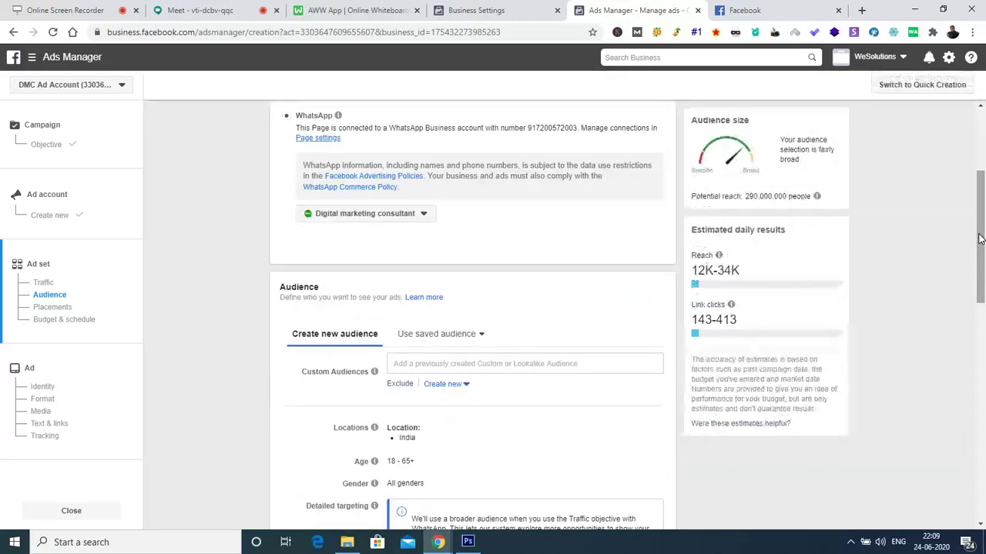
pyautogui.scroll(-3, 982, 187)
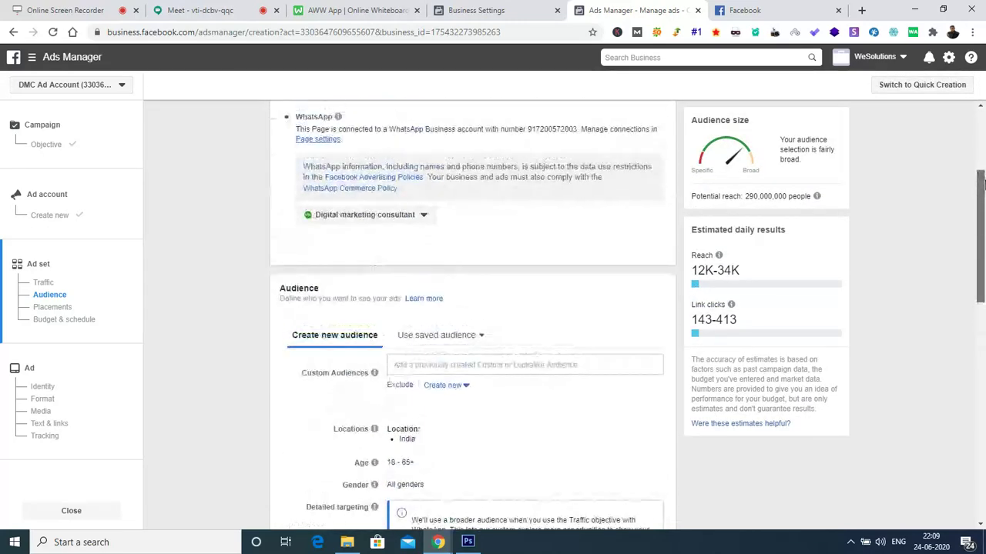
pyautogui.moveTo(982, 183); pyautogui.dragTo(981, 249)
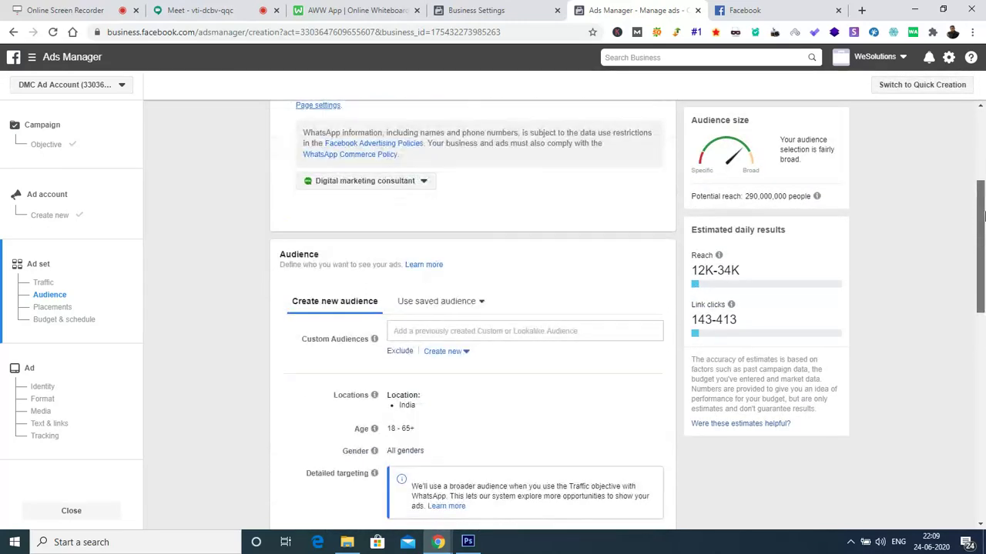
pyautogui.moveTo(982, 185); pyautogui.dragTo(983, 123)
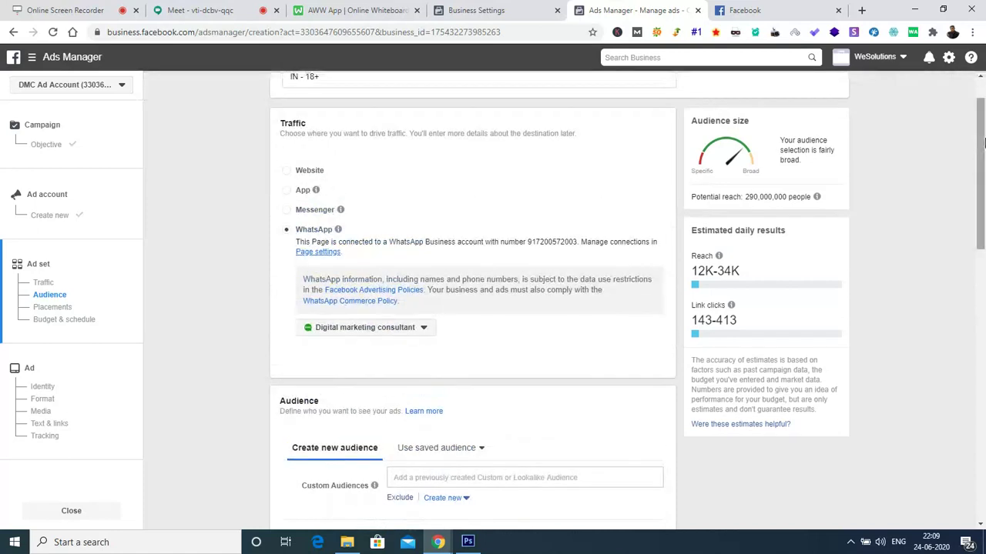
pyautogui.click(291, 176)
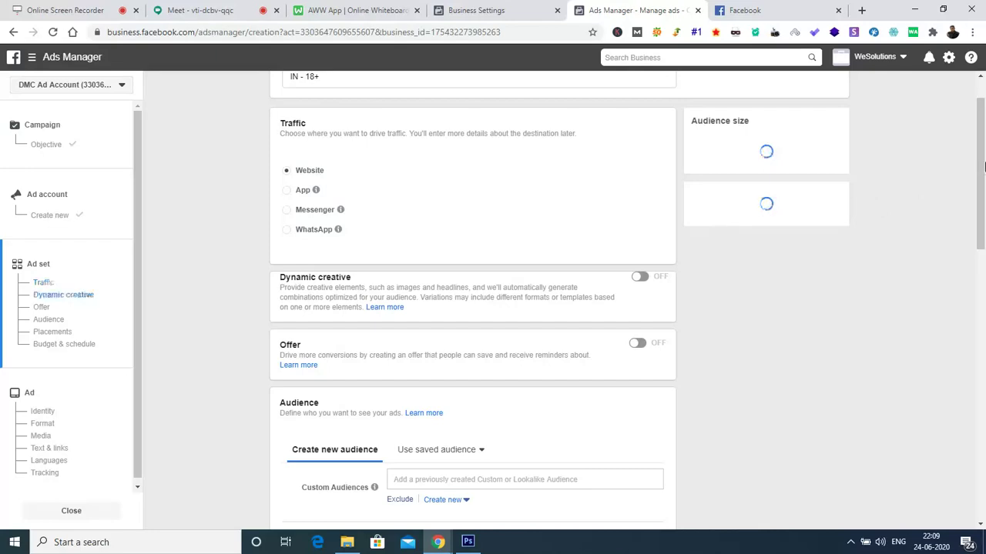
# Step: Under Audience, start a new Custom Audience from the Create new menu
pyautogui.scroll(1, 982, 171)
pyautogui.scroll(-2, 983, 180)
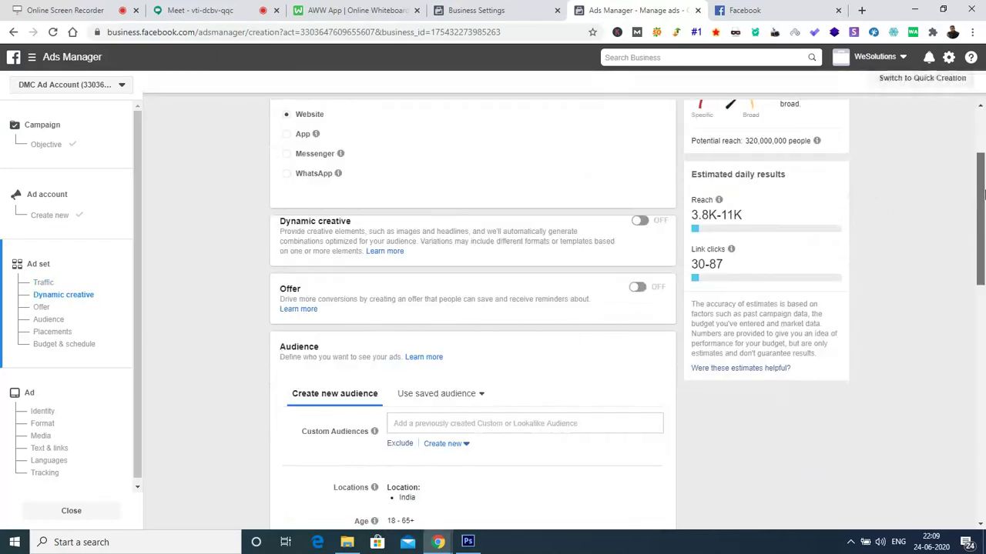
pyautogui.scroll(2, 984, 196)
pyautogui.scroll(-2, 983, 198)
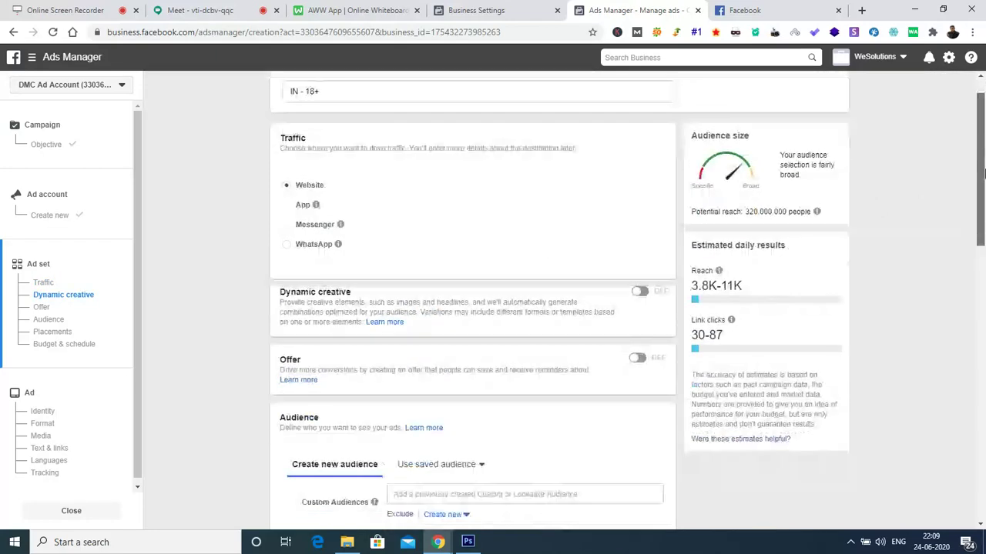
pyautogui.moveTo(983, 202); pyautogui.dragTo(981, 140)
pyautogui.scroll(-3, 909, 211)
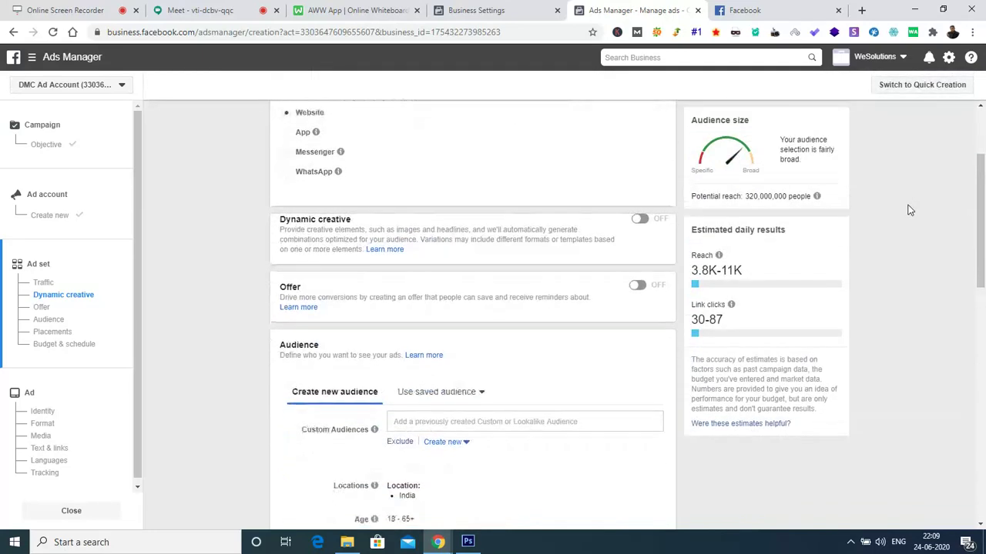
pyautogui.scroll(-2, 909, 211)
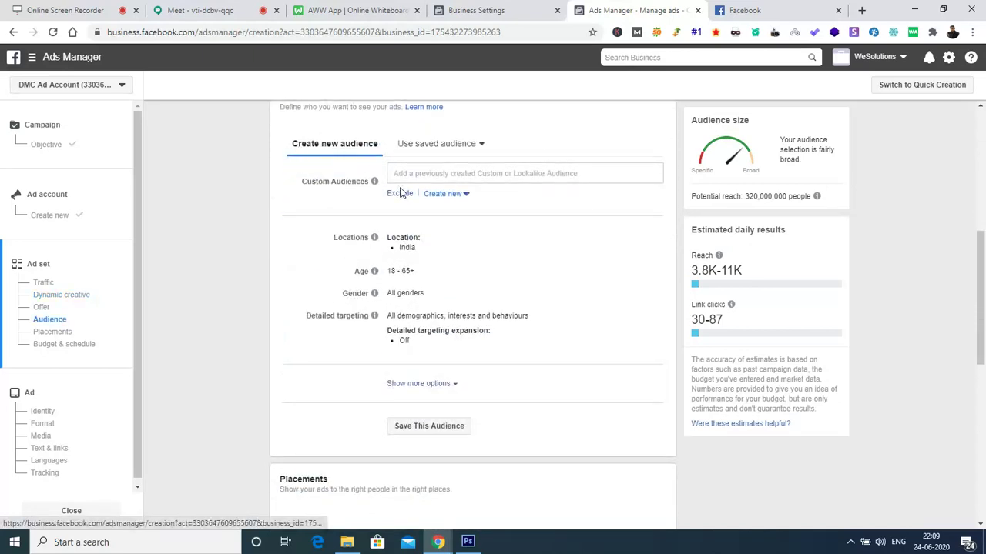
pyautogui.click(442, 196)
pyautogui.click(473, 226)
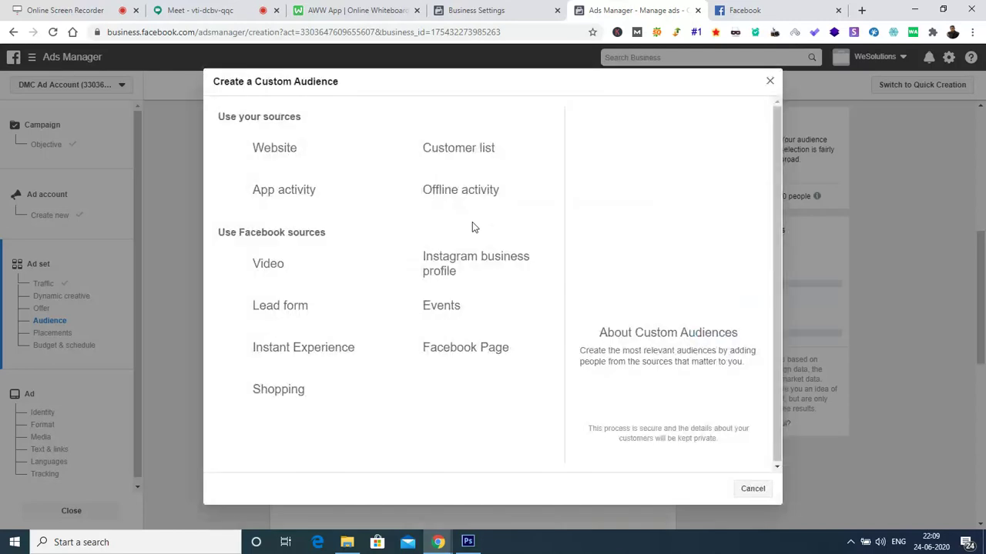
# Step: Choose Customer list as the source and review the required identifier info and chips
pyautogui.click(460, 153)
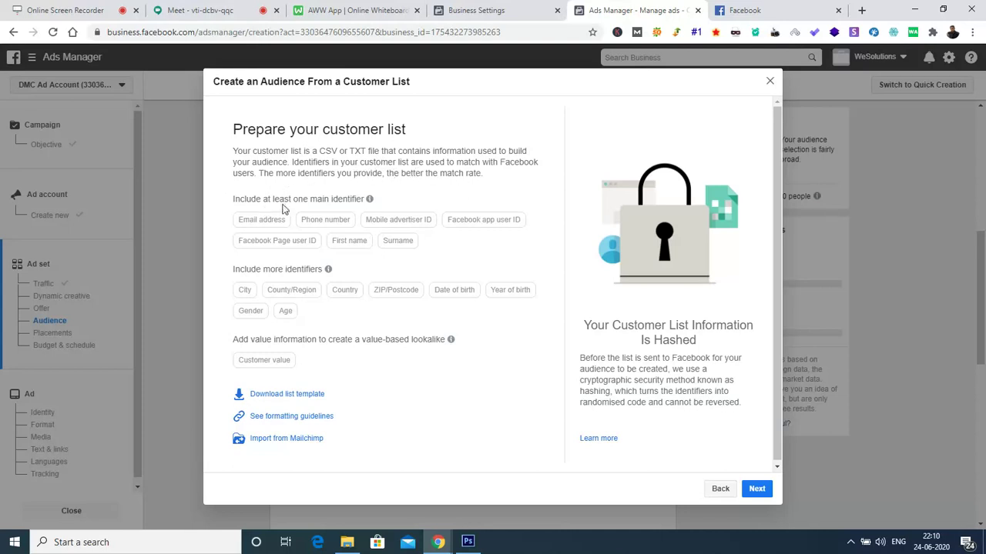
pyautogui.moveTo(264, 205)
pyautogui.moveTo(320, 221)
pyautogui.moveTo(280, 247)
pyautogui.moveTo(248, 271)
# Step: Go to the AWW App whiteboard tab and reload the page
pyautogui.click(347, 13)
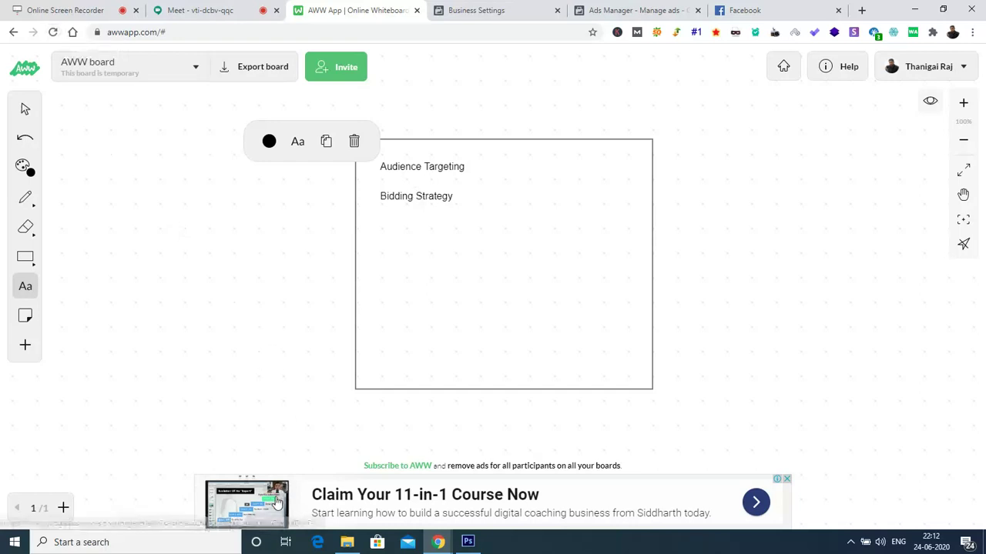
pyautogui.click(52, 31)
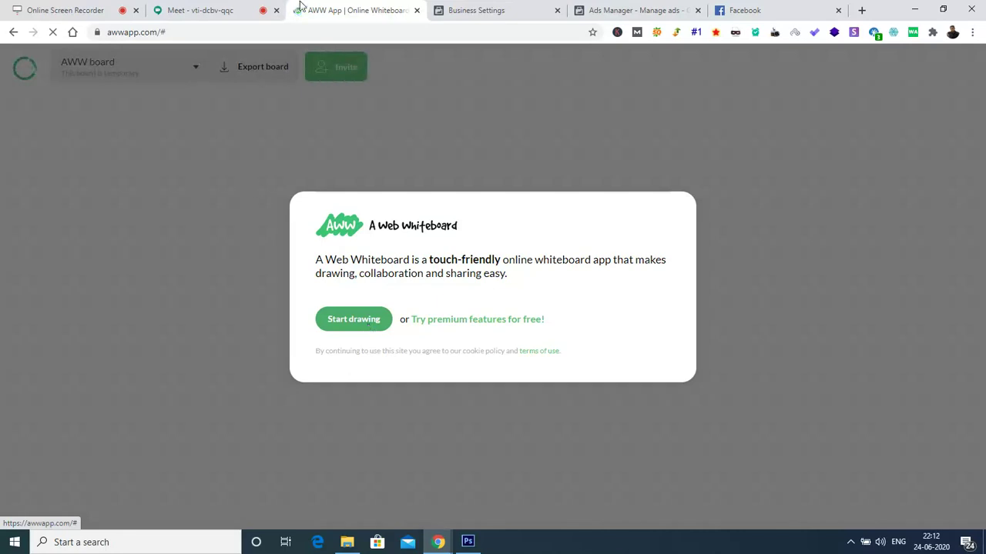
# Step: In a new tab, search 'fonts' and load the allbestfonts.com suggestion
pyautogui.click(862, 10)
pyautogui.write('fonts')
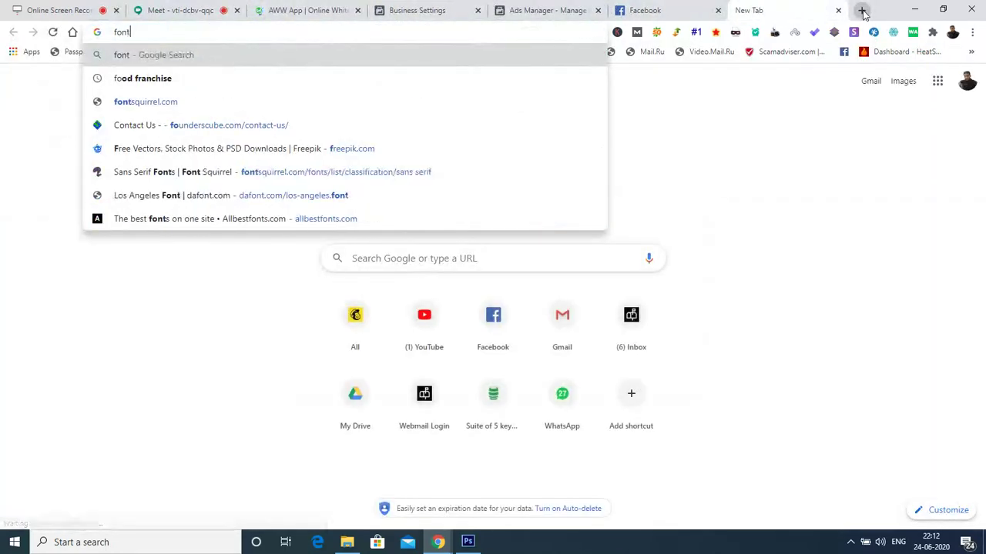
pyautogui.press('Down')
pyautogui.press('Down')
pyautogui.press('Down')
pyautogui.press('Down')
pyautogui.press('Down')
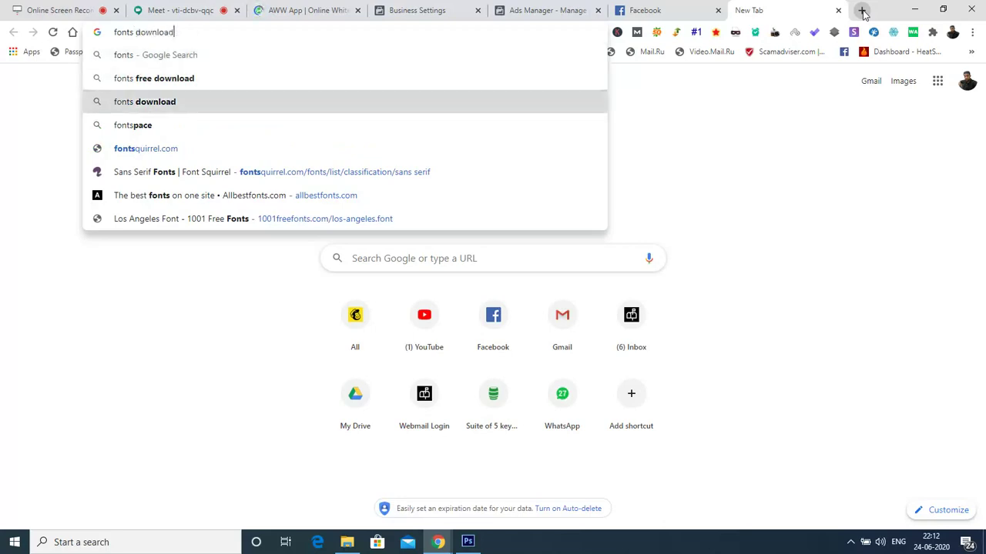
pyautogui.press('Down')
pyautogui.press('Return')
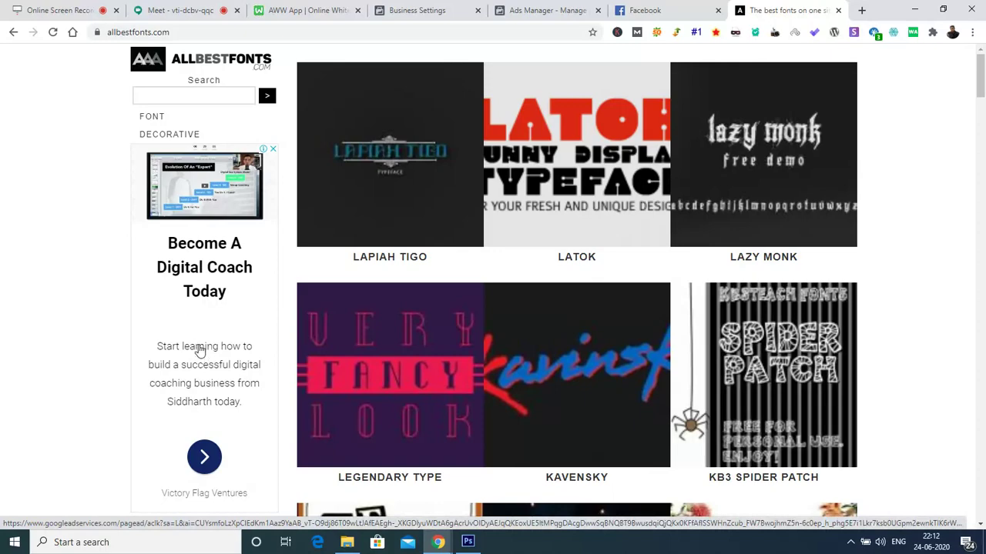
pyautogui.moveTo(981, 86)
pyautogui.mouseDown()
pyautogui.moveTo(981, 112)
pyautogui.moveTo(982, 70)
pyautogui.mouseUp()
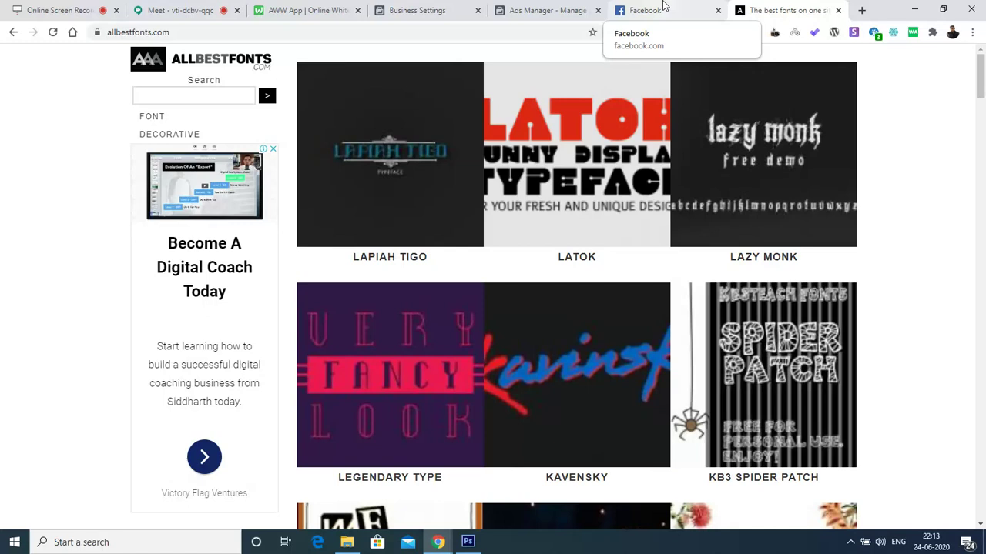
# Step: Glance at the Facebook welcome tab, then return to the Ads Manager customer list dialog
pyautogui.click(664, 8)
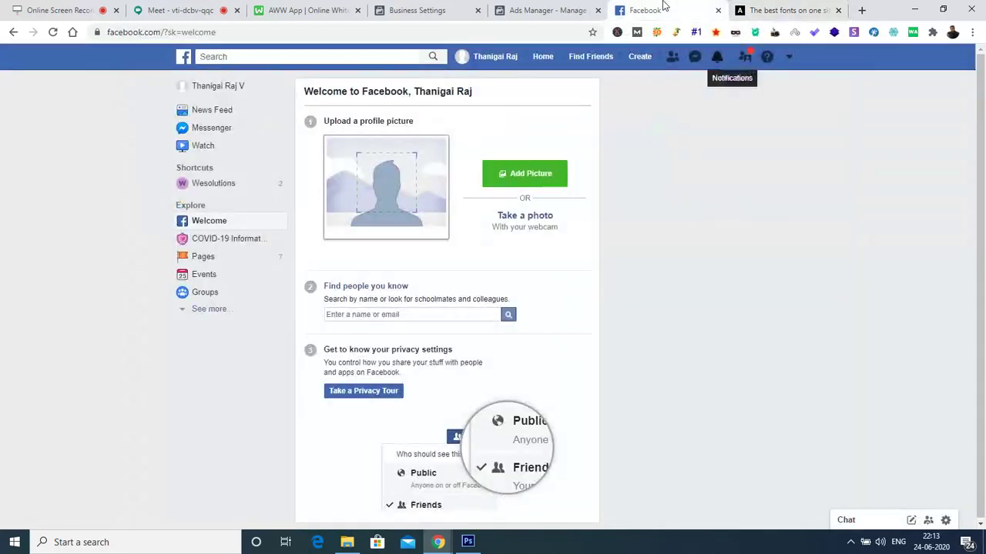
pyautogui.click(528, 8)
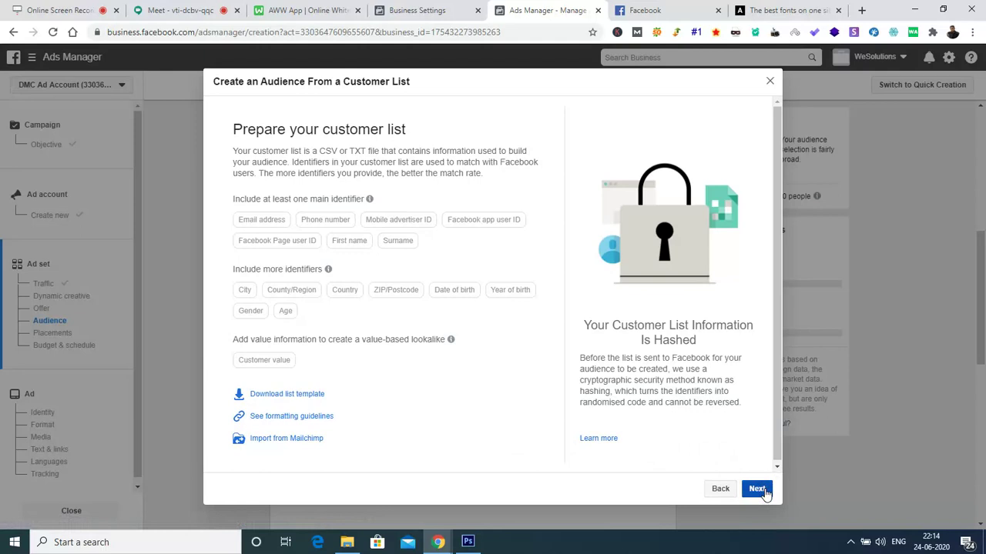
# Step: View the Email address formatting guidelines, then advance to the customer value question
pyautogui.click(259, 220)
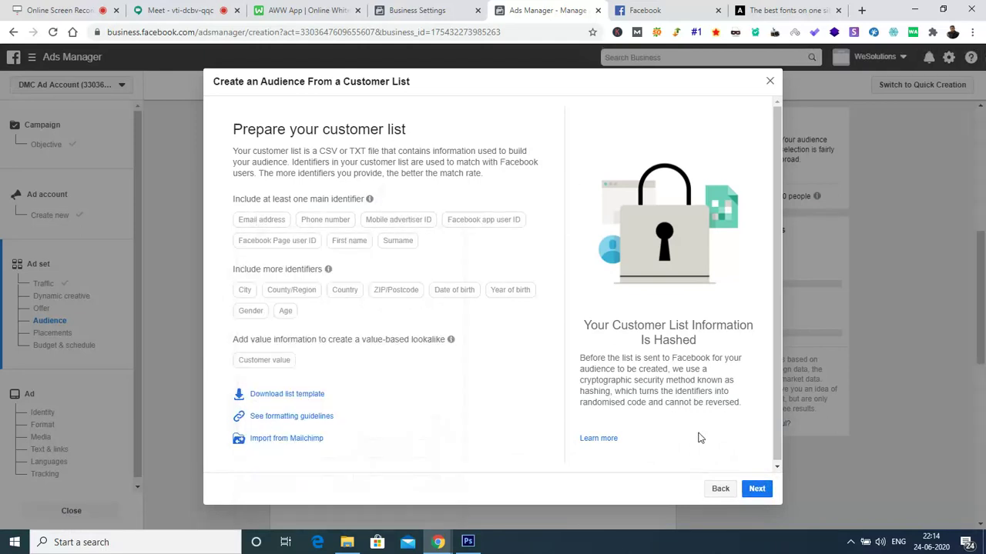
pyautogui.click(757, 488)
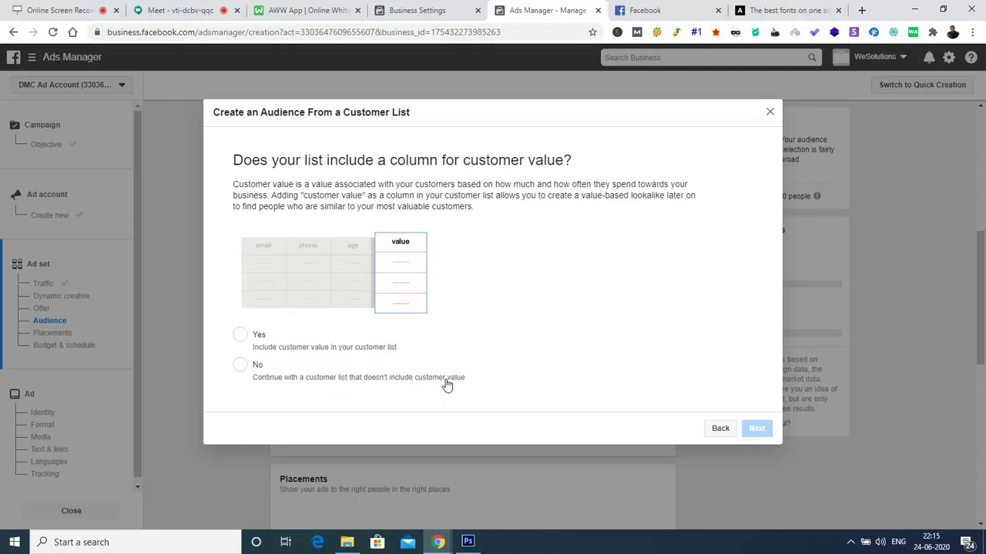
# Step: Answer Yes to whether the list includes a customer value column
pyautogui.click(241, 337)
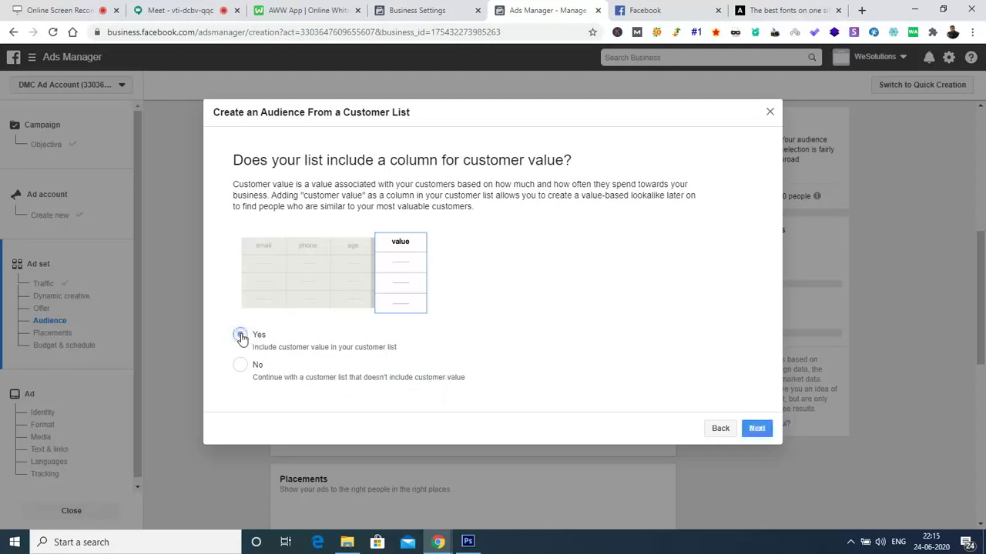
# Step: Continue and accept the value-based Custom Audiences requirements
pyautogui.click(757, 431)
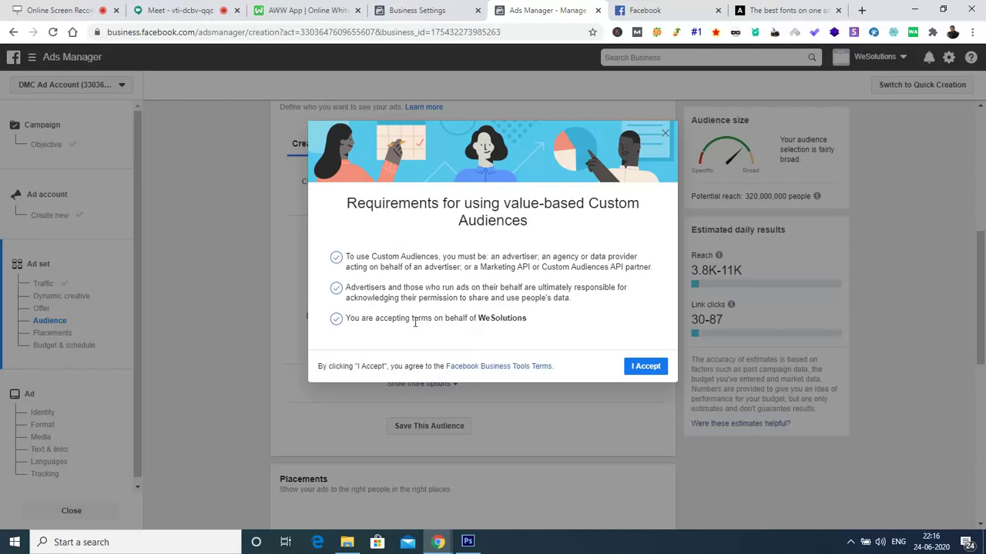
pyautogui.click(635, 367)
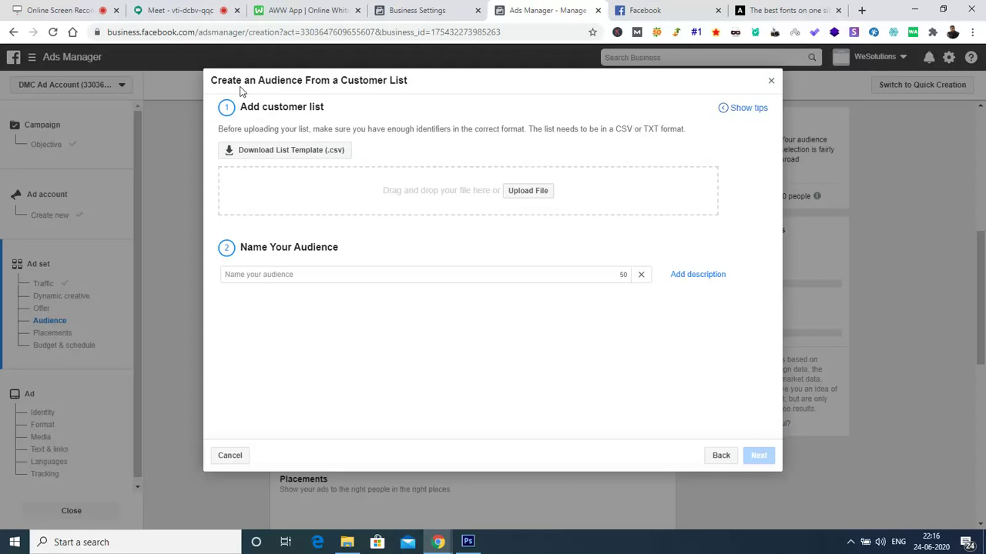
# Step: Upload __Google_Maps__california chiros68.csv from Downloads as the customer list and continue
pyautogui.click(537, 191)
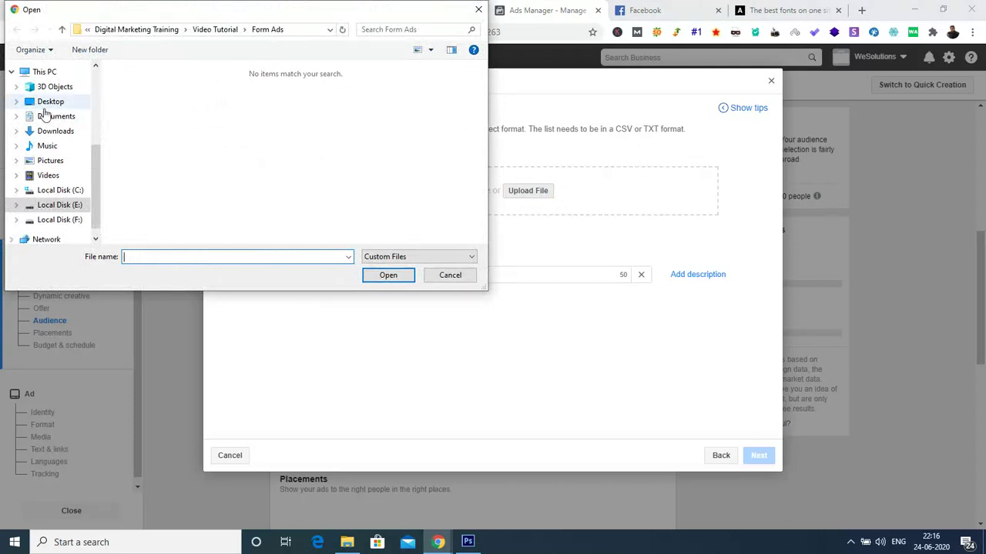
pyautogui.click(53, 134)
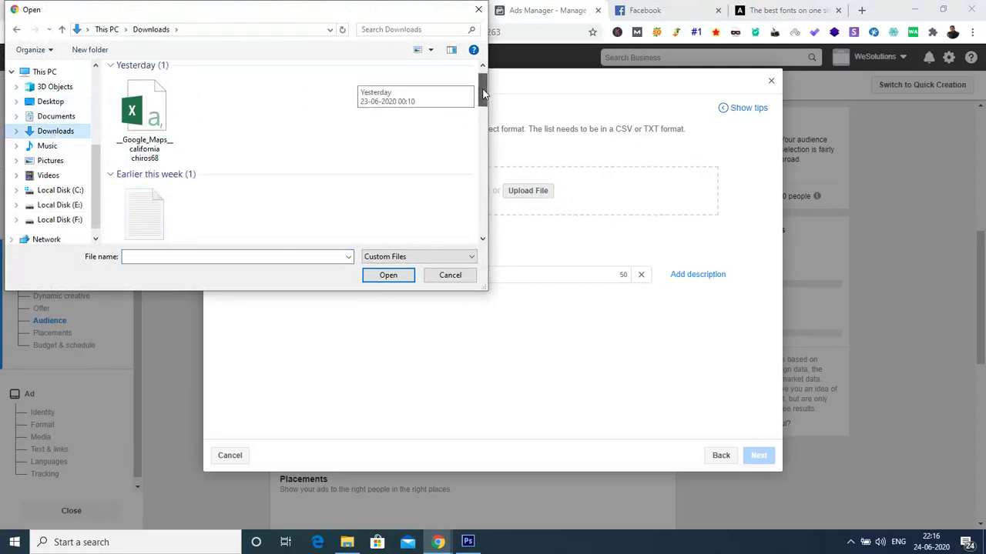
pyautogui.click(152, 123)
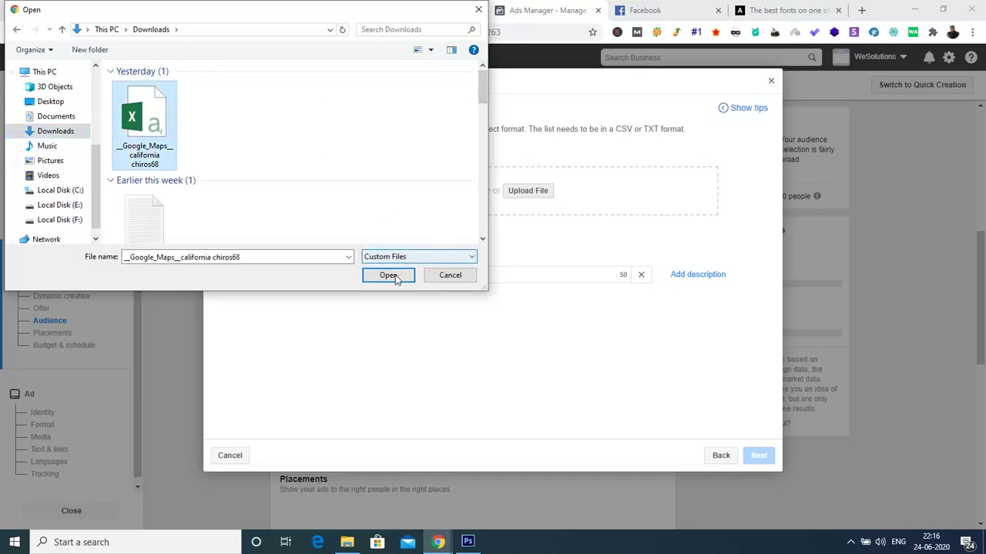
pyautogui.click(394, 275)
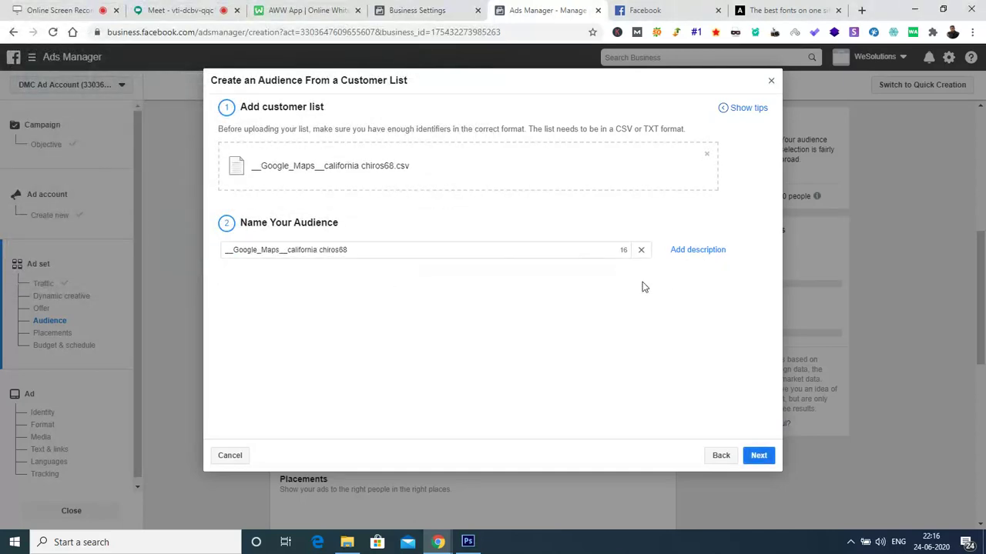
pyautogui.click(761, 462)
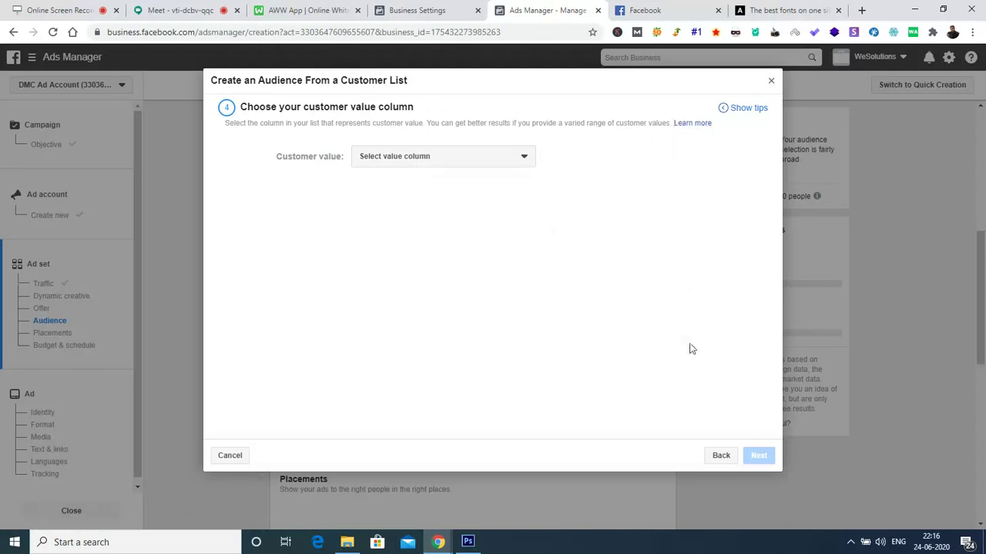
# Step: Step back twice to the customer value column question
pyautogui.click(718, 459)
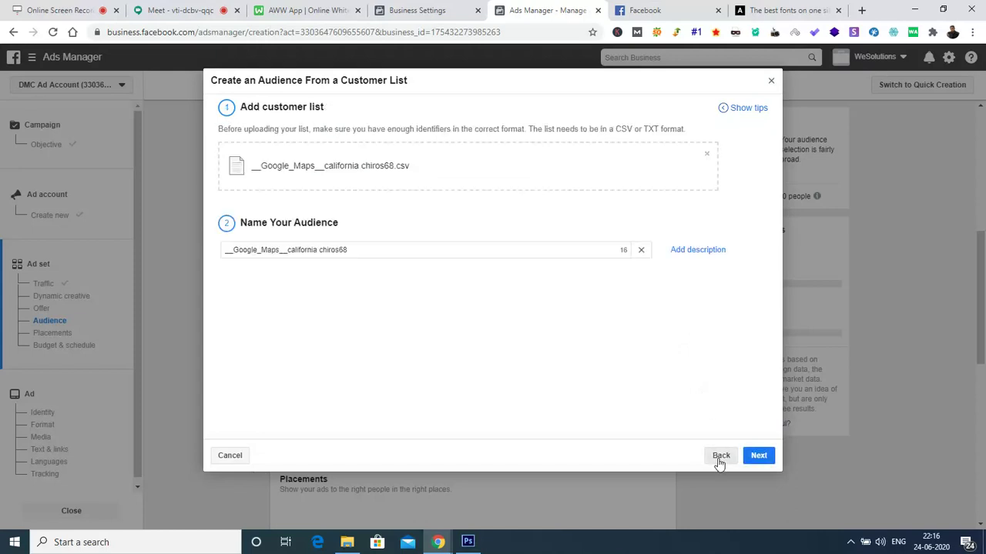
pyautogui.click(719, 457)
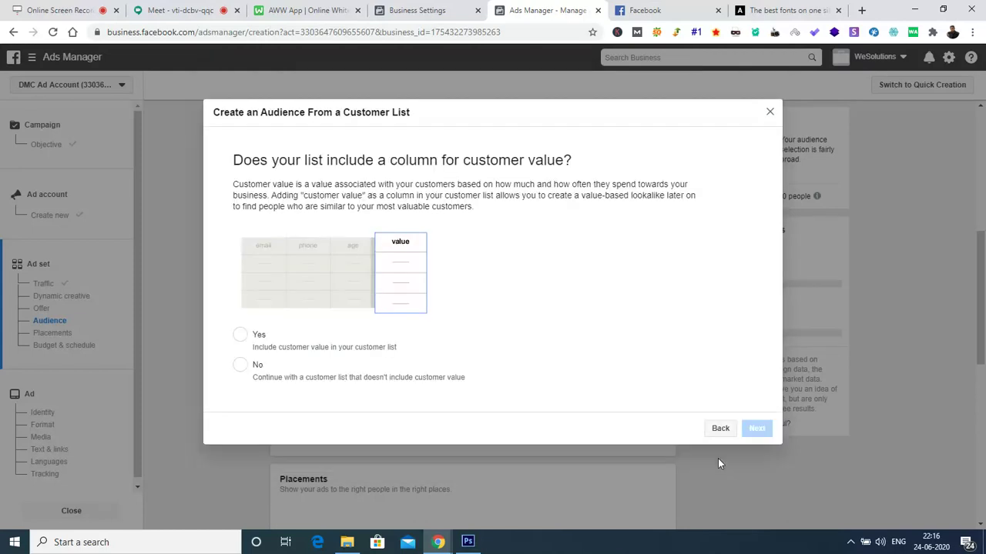
# Step: Answer No to the customer value question and accept the Custom Audience terms
pyautogui.click(255, 378)
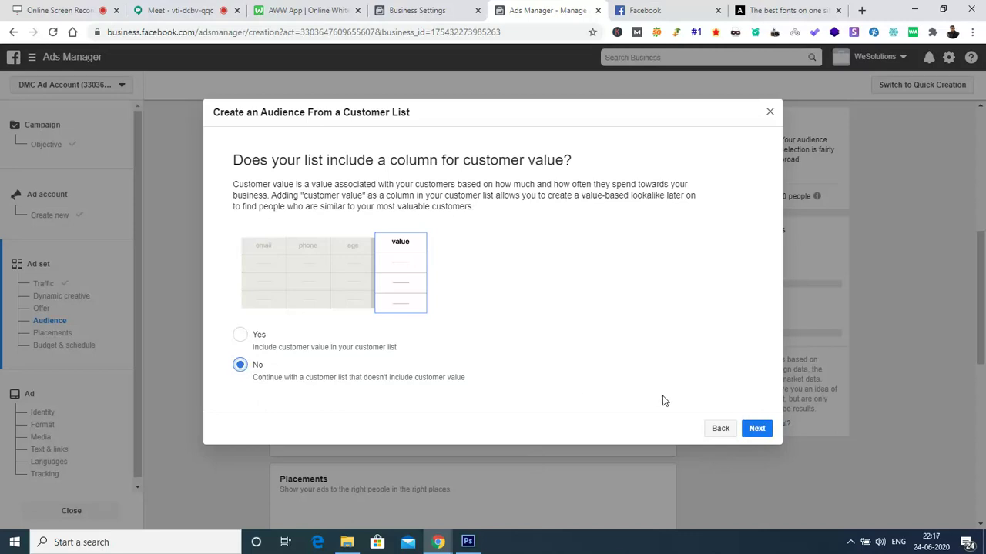
pyautogui.click(762, 432)
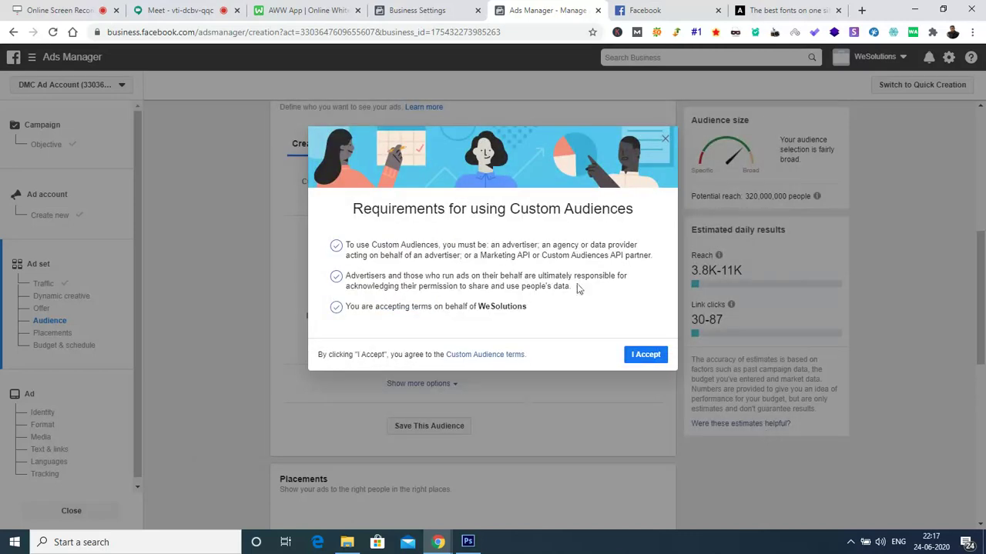
pyautogui.click(636, 358)
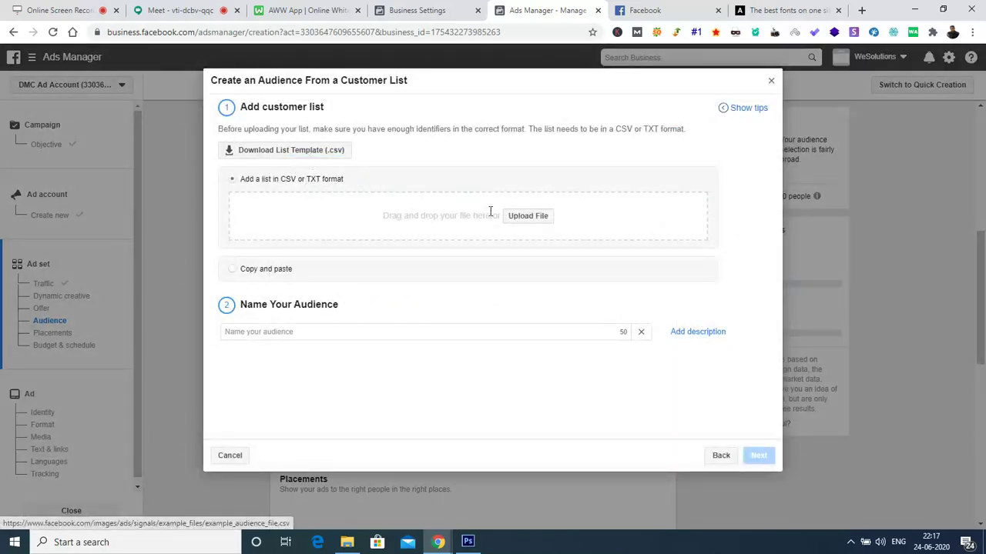
# Step: Select the california chiros68 CSV as the customer list file to upload
pyautogui.click(521, 219)
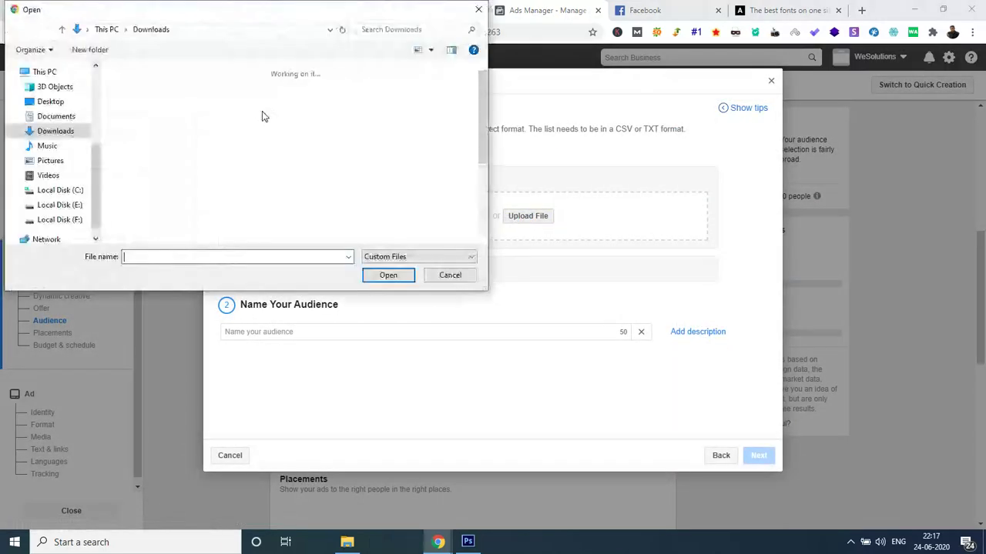
pyautogui.click(154, 107)
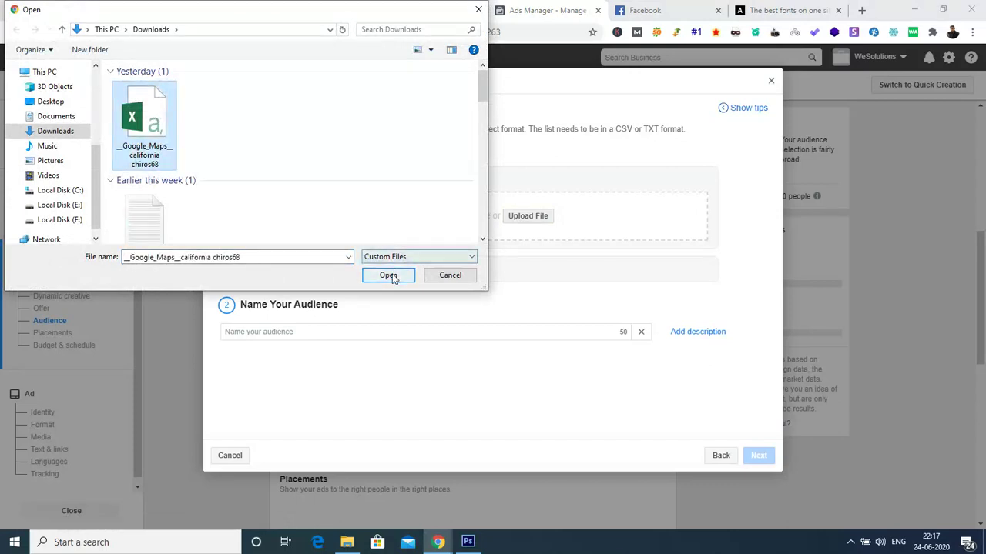
pyautogui.click(389, 275)
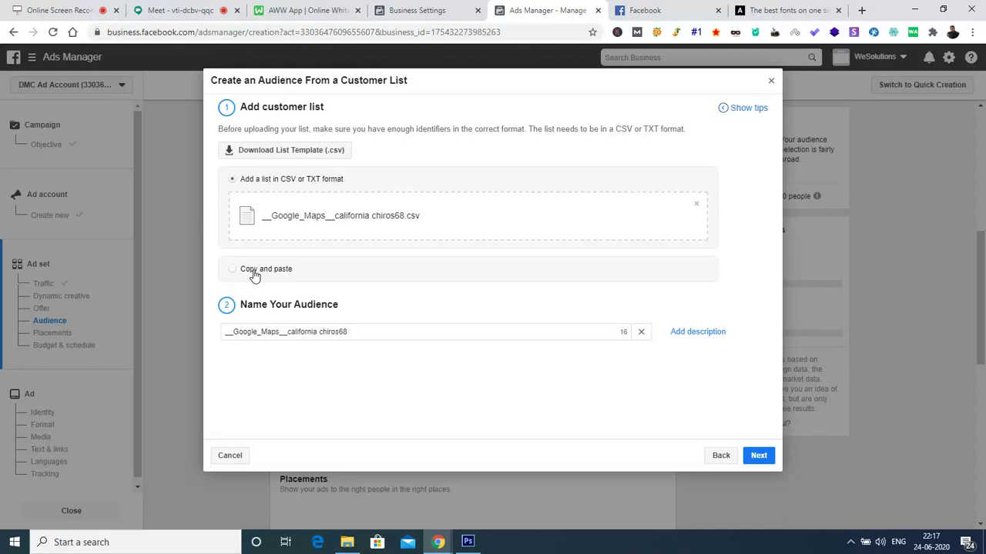
# Step: Upload the list with phone numbers and emails mapped despite unmapped identifiers, creating a 97-row audience
pyautogui.click(756, 455)
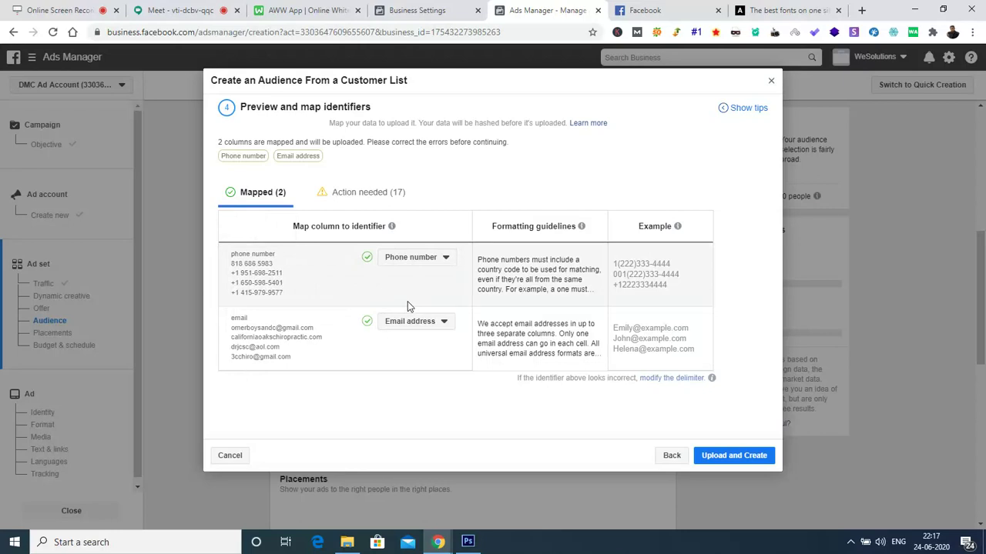
pyautogui.click(738, 456)
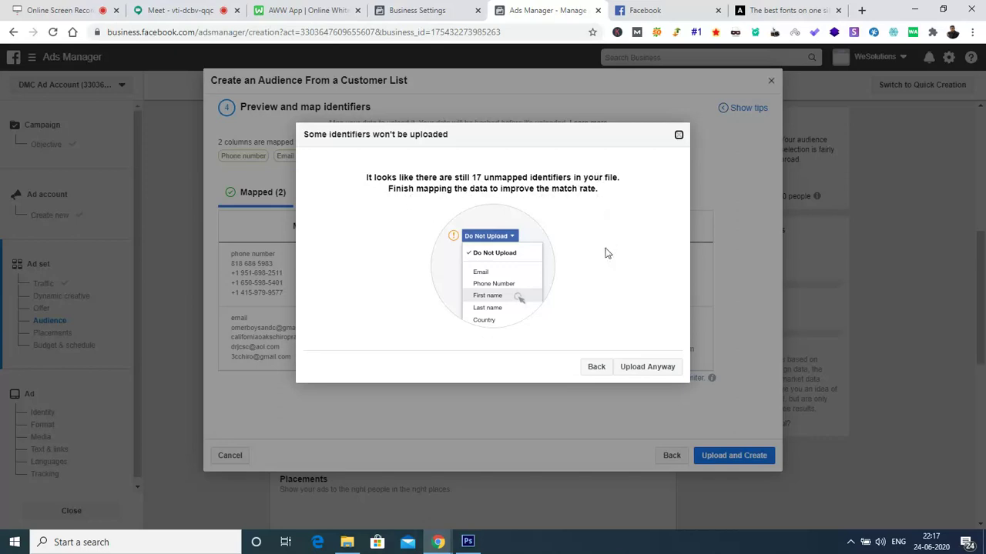
pyautogui.click(644, 368)
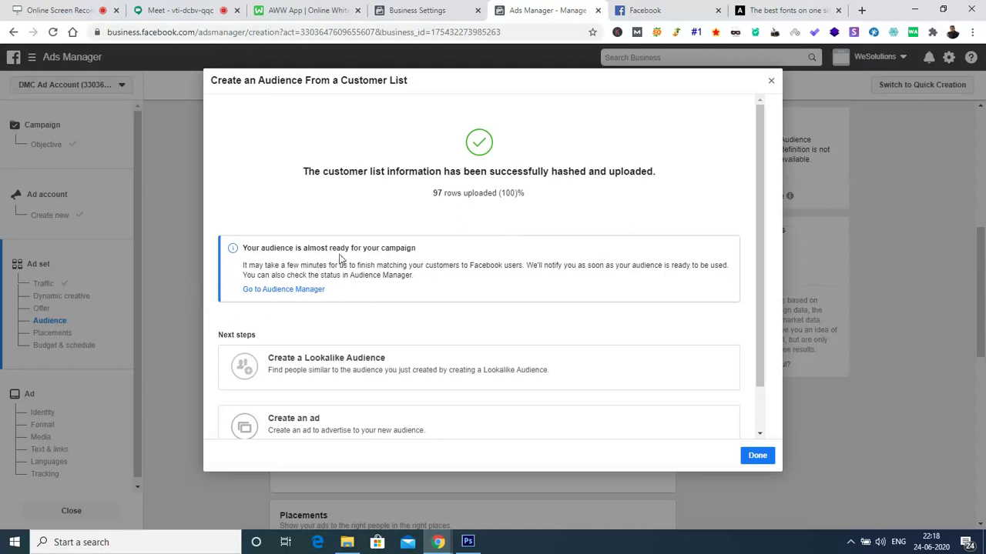
# Step: Close the upload summary so the california chiros68 list shows under the ad set's Custom Audiences
pyautogui.moveTo(764, 205); pyautogui.dragTo(774, 251)
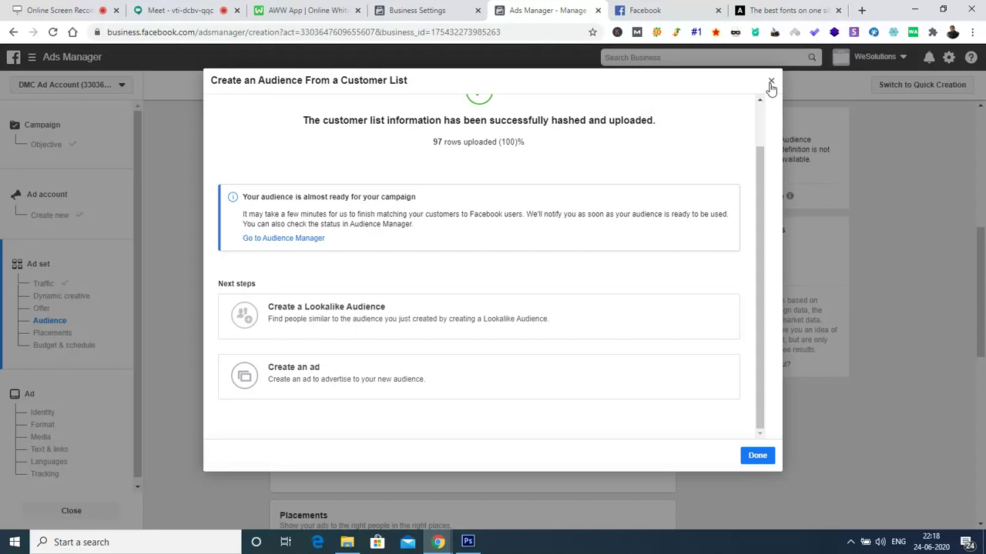
pyautogui.click(770, 81)
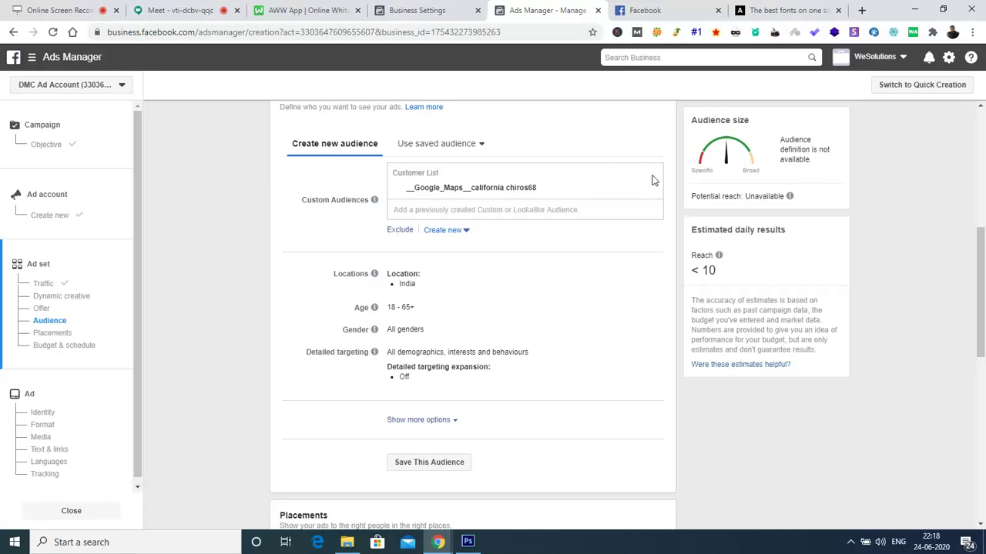
# Step: Start a new Custom Audience and choose Offline activity as its source
pyautogui.click(461, 235)
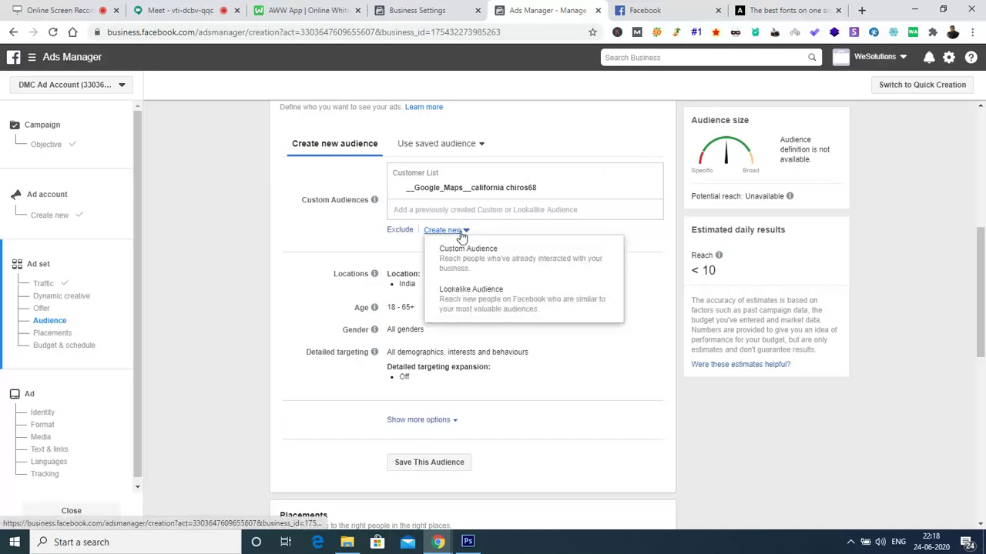
pyautogui.click(497, 271)
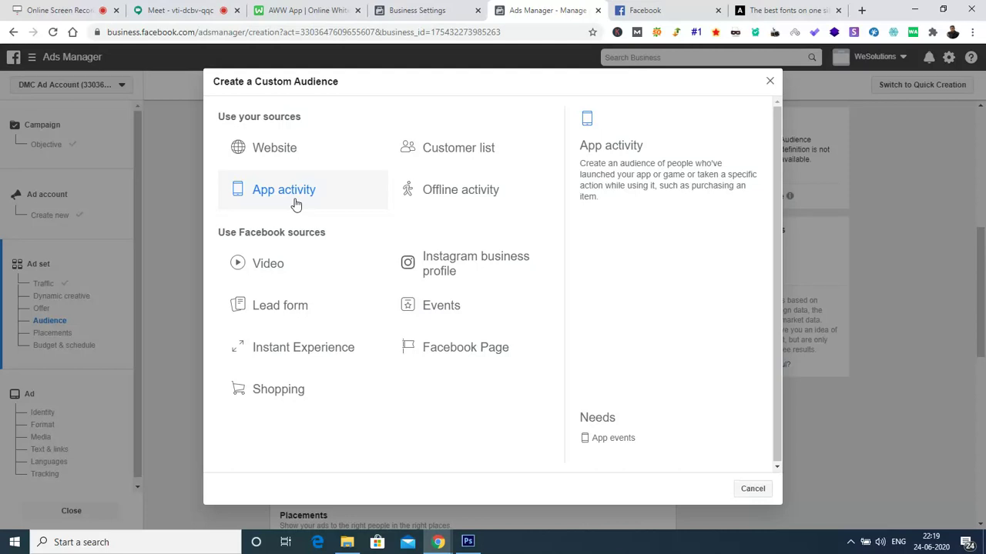
pyautogui.click(460, 190)
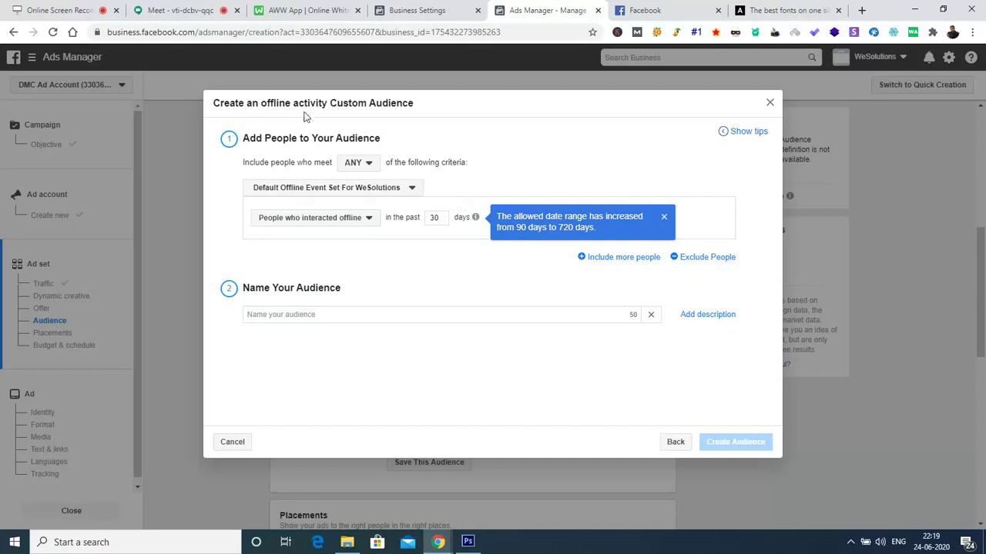
# Step: Keep the default offline event set and target the AddToCart event over the past 30 days
pyautogui.click(664, 216)
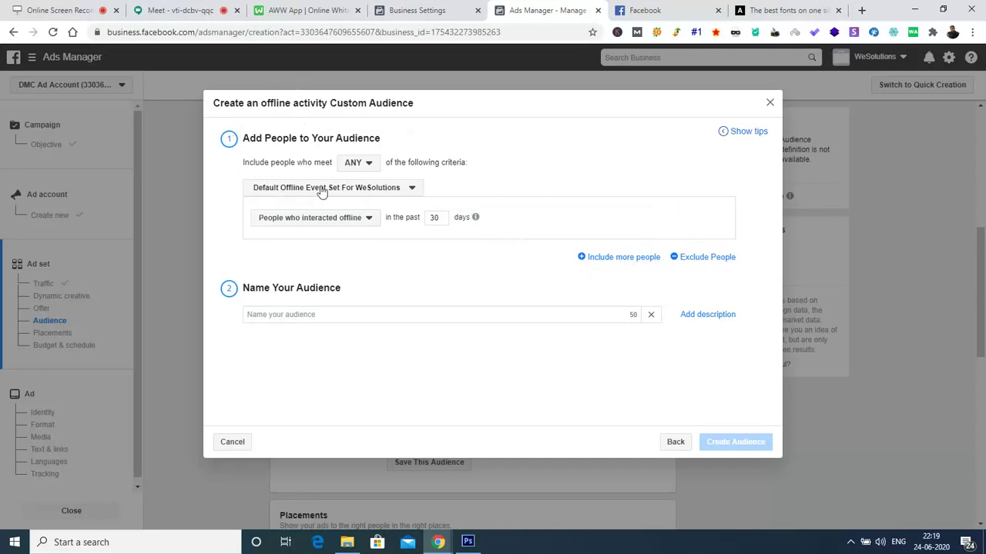
pyautogui.click(406, 190)
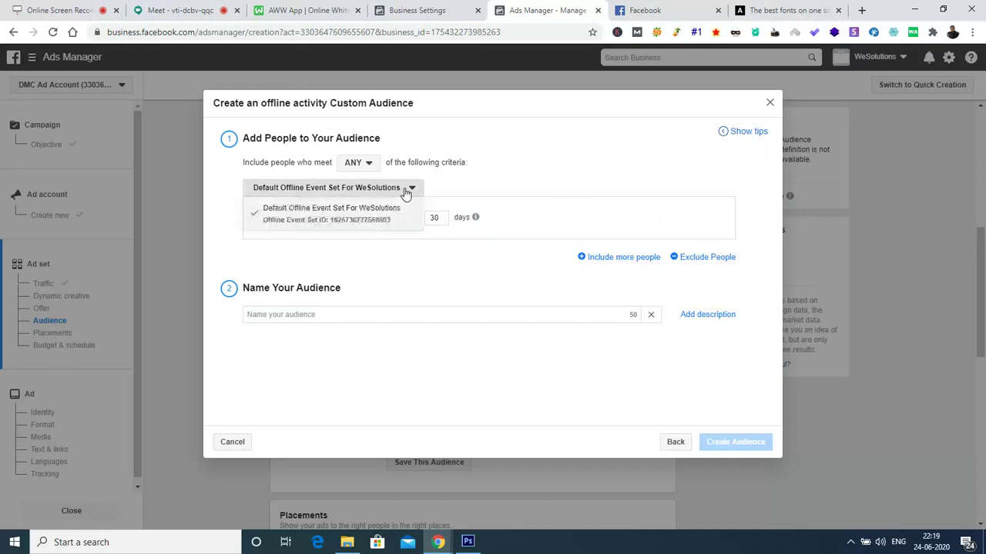
pyautogui.click(583, 163)
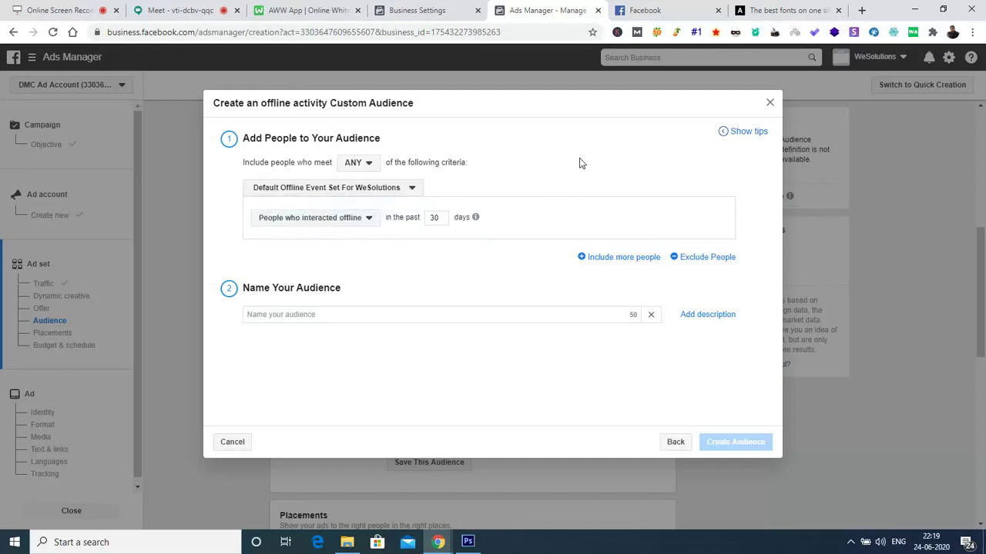
pyautogui.click(365, 223)
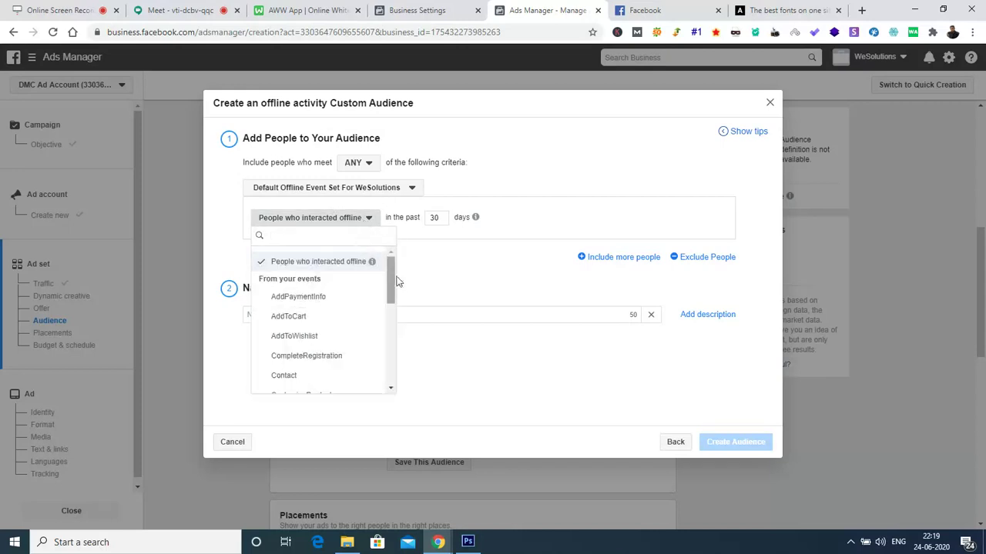
pyautogui.moveTo(391, 284); pyautogui.dragTo(398, 372)
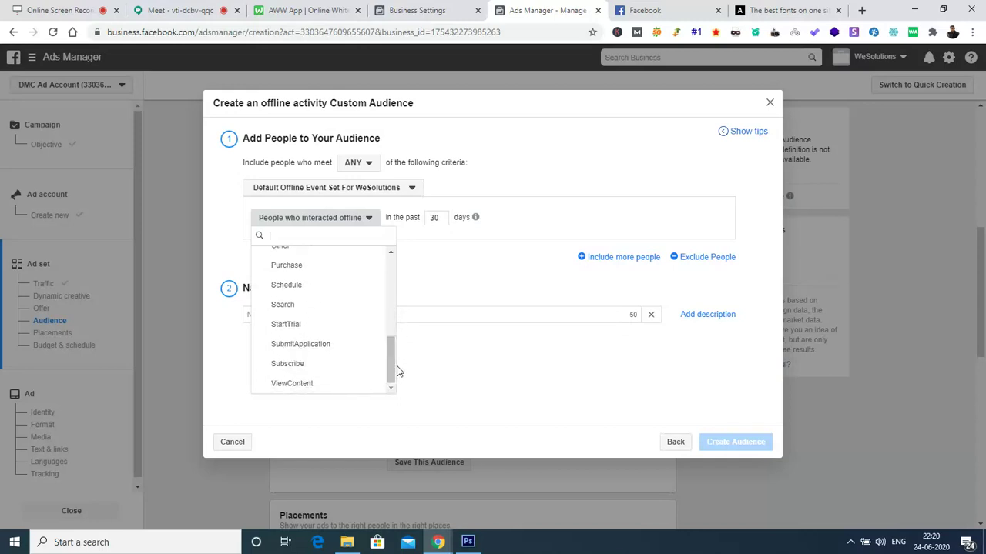
pyautogui.moveTo(391, 373); pyautogui.dragTo(381, 271)
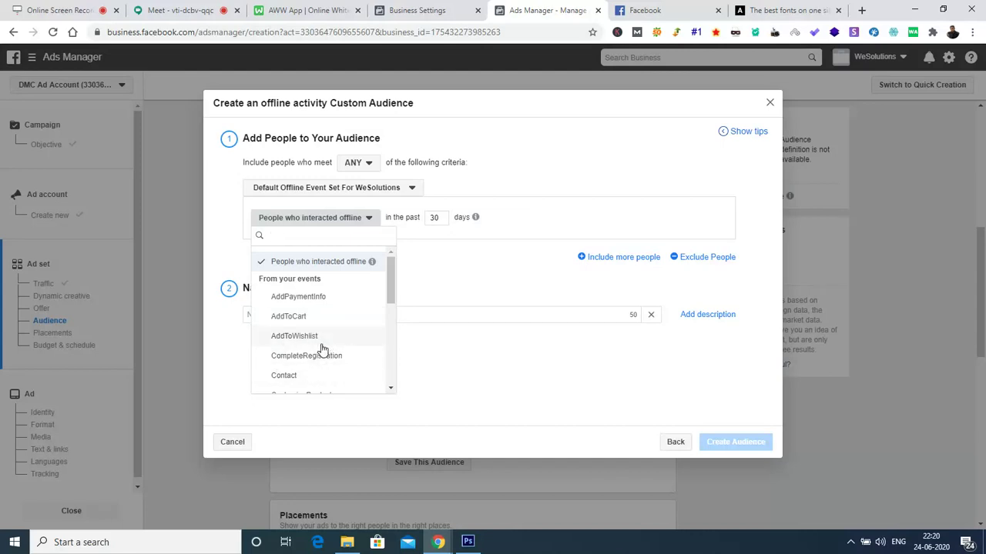
pyautogui.moveTo(392, 280); pyautogui.dragTo(395, 373)
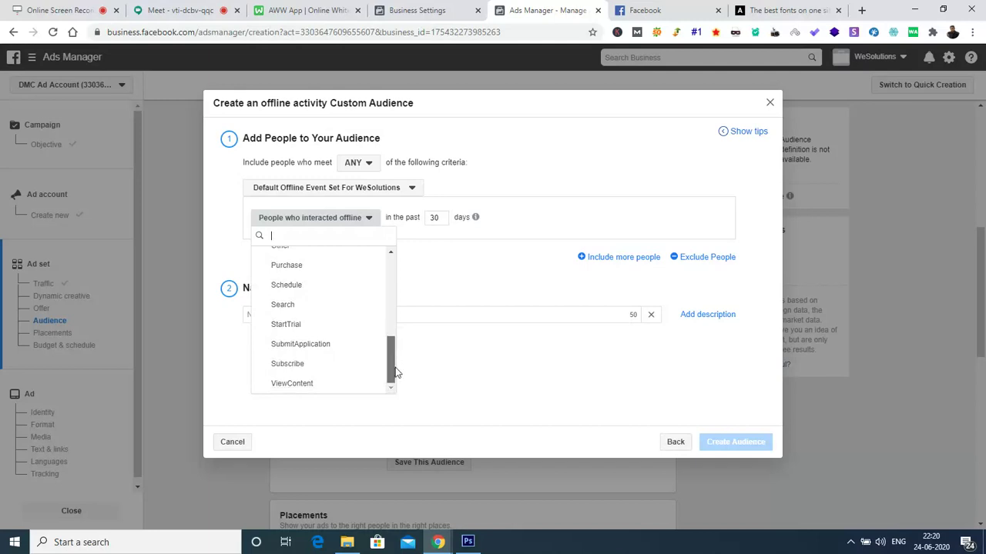
pyautogui.moveTo(395, 373); pyautogui.dragTo(386, 272)
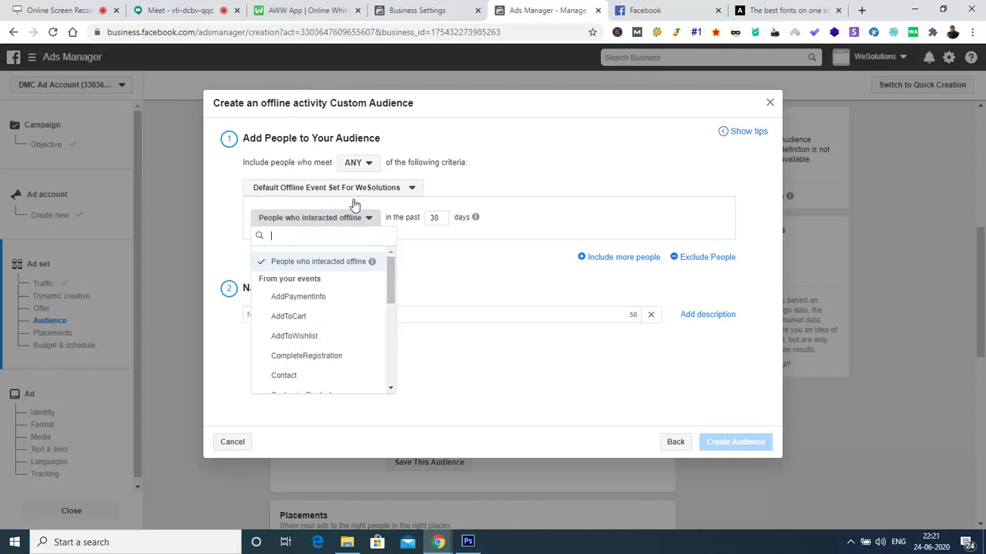
pyautogui.click(289, 316)
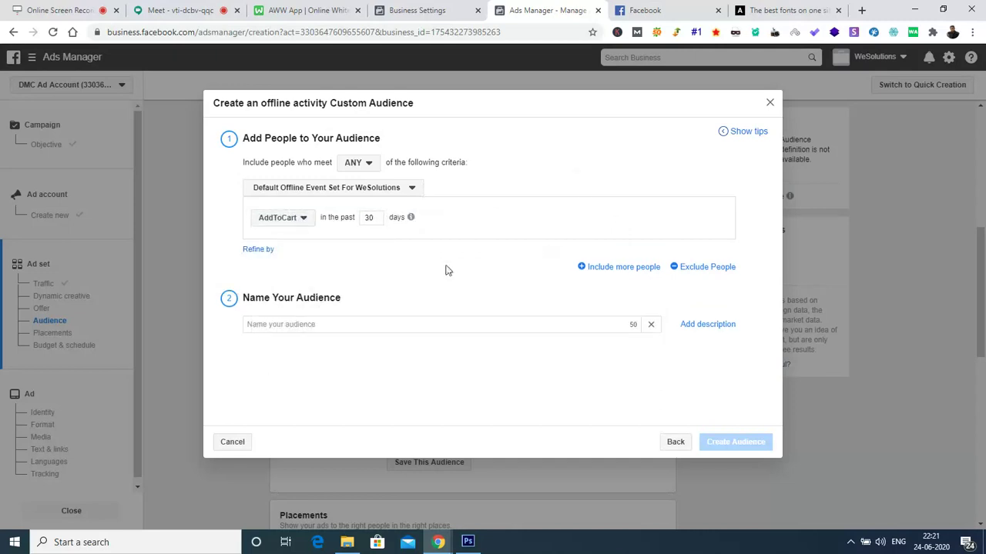
# Step: Name the offline audience 'add to cart', create it, and dismiss the confirmation
pyautogui.click(327, 324)
pyautogui.write('add to cart')
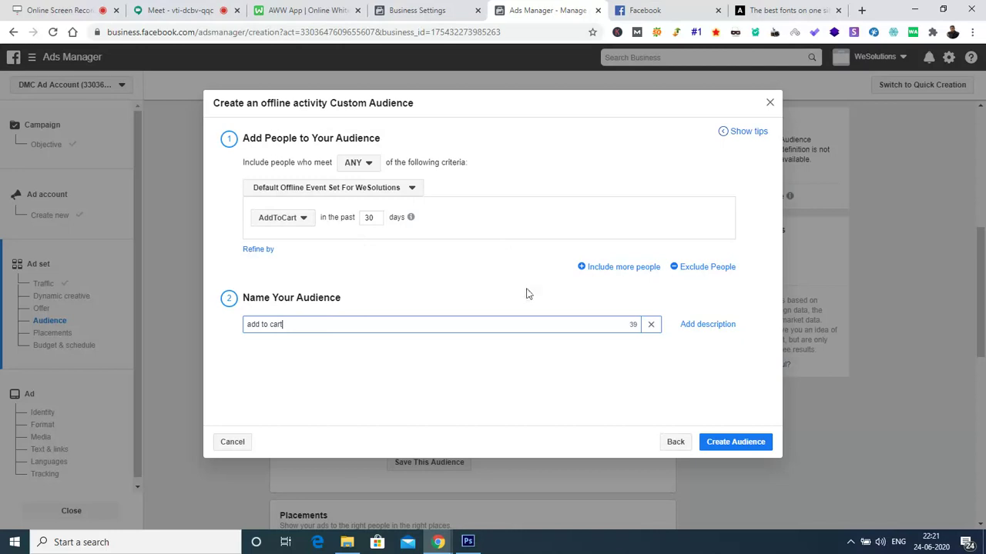
pyautogui.click(737, 444)
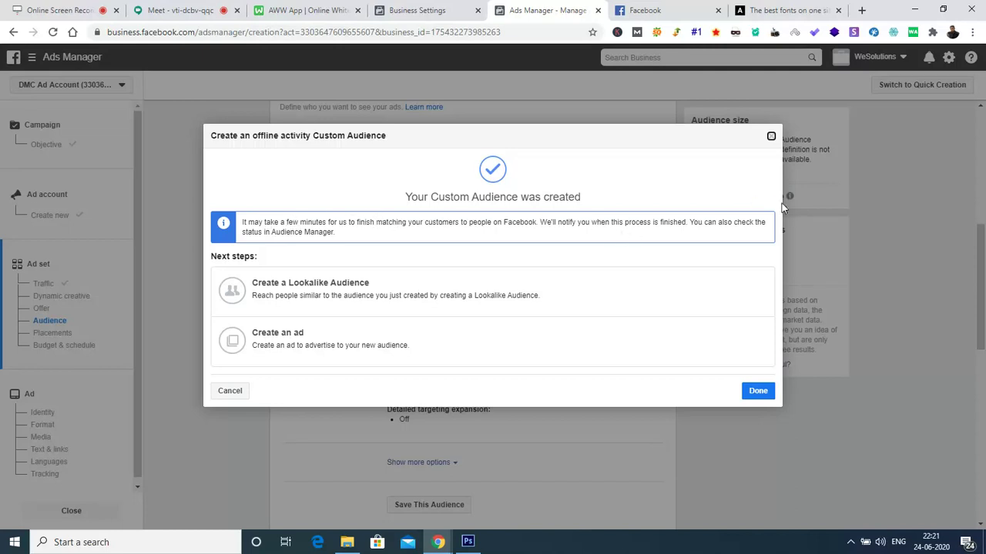
pyautogui.click(771, 136)
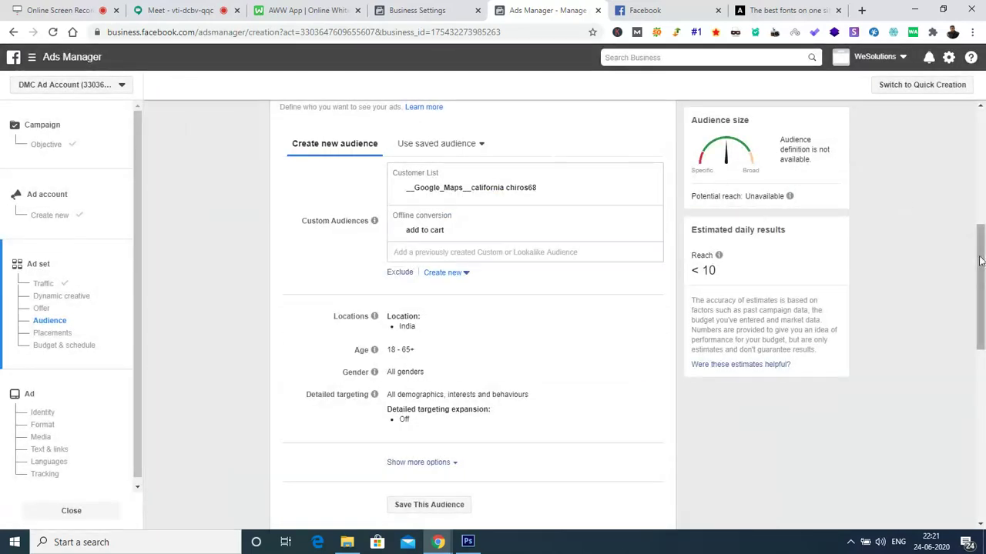
# Step: Remove the 'add to cart' audience from the ad set and begin another Custom Audience
pyautogui.moveTo(978, 231); pyautogui.dragTo(982, 251)
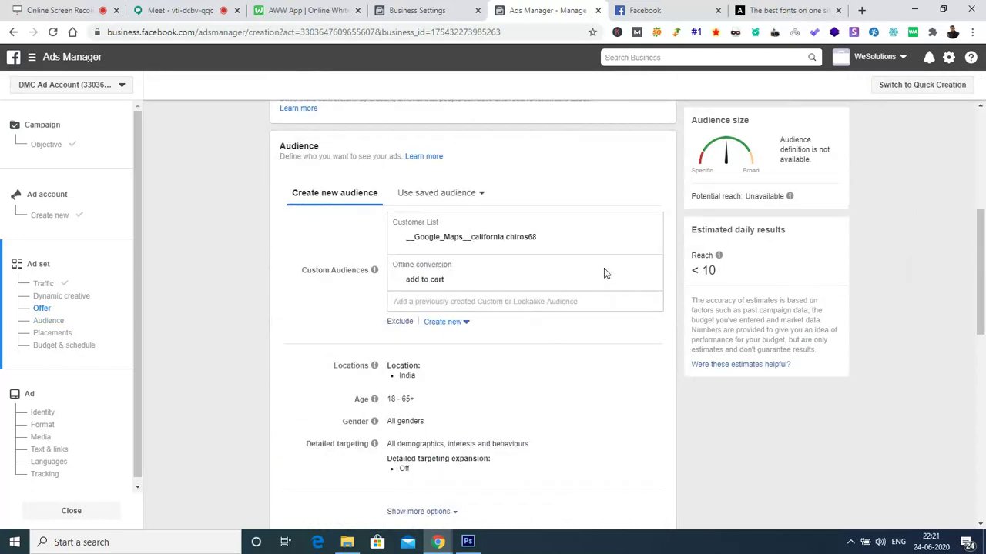
pyautogui.click(653, 284)
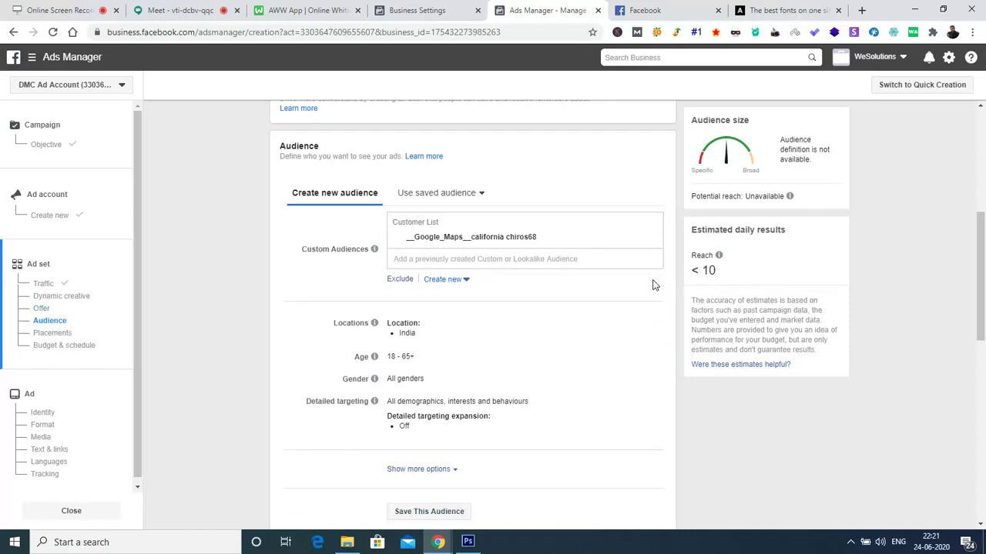
pyautogui.click(455, 281)
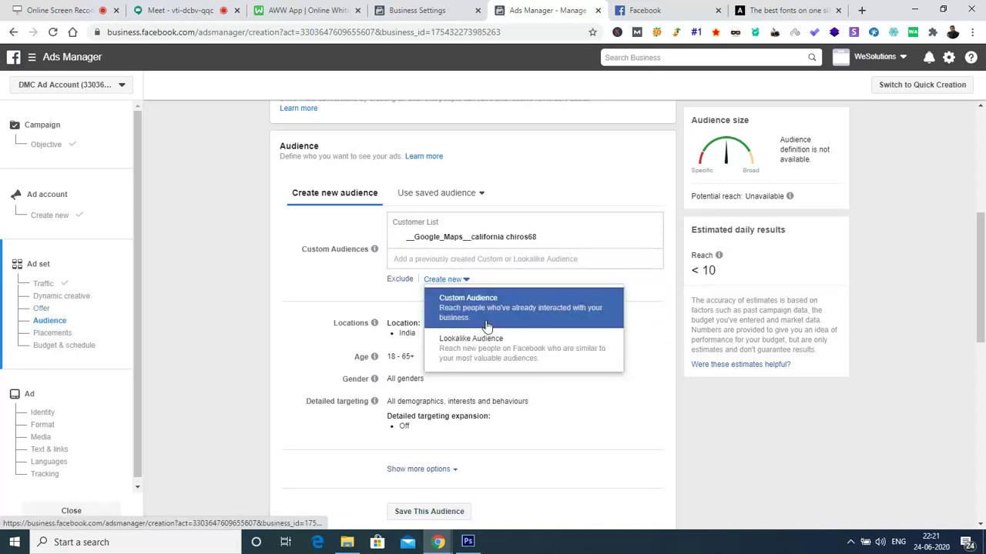
pyautogui.click(467, 300)
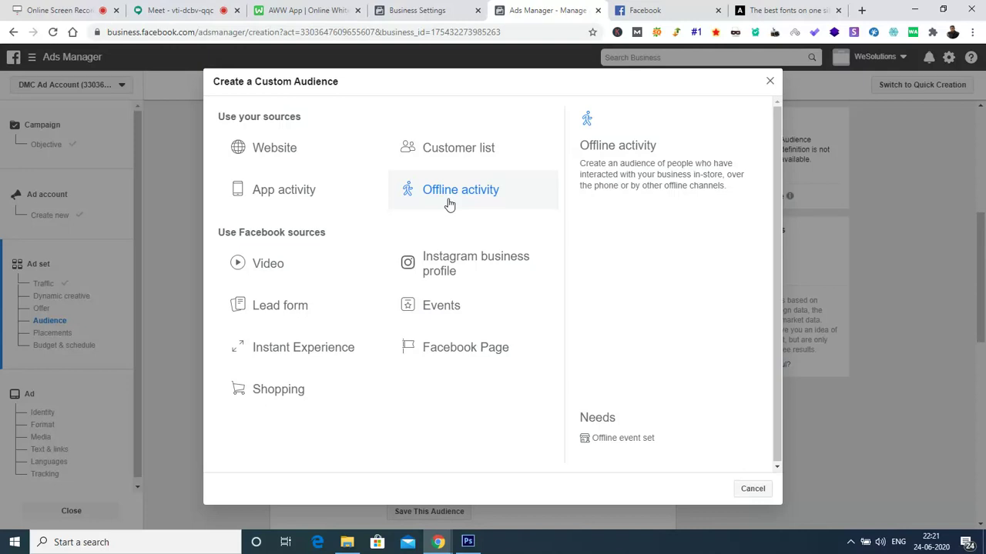
# Step: Create an offline activity audience named 'hjh' targeting the Contact event
pyautogui.click(449, 204)
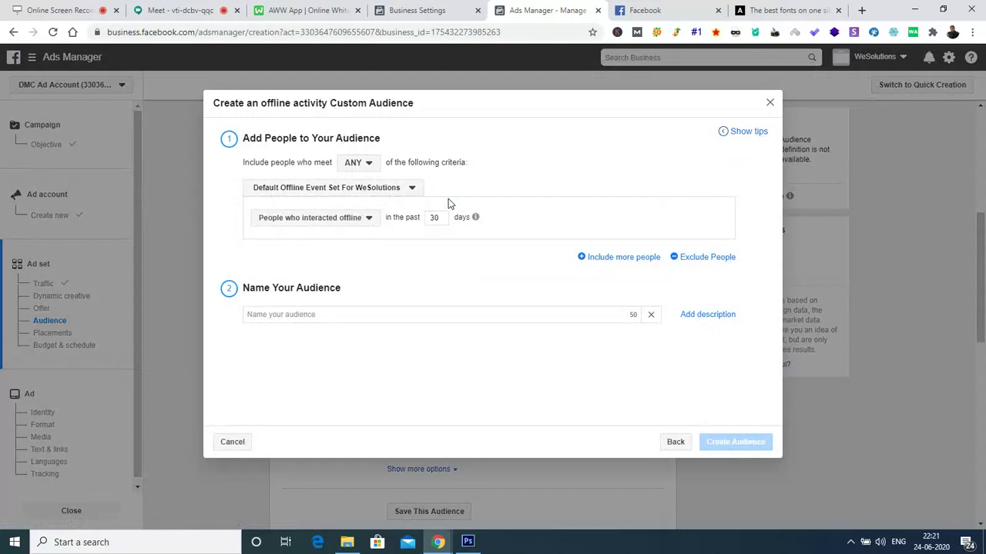
pyautogui.click(350, 221)
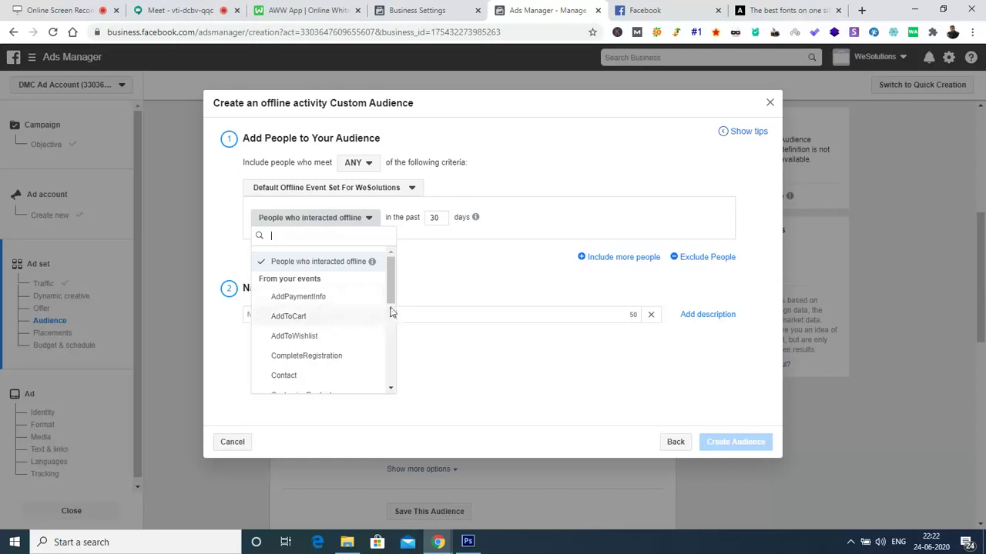
pyautogui.moveTo(388, 288); pyautogui.dragTo(395, 318)
pyautogui.click(299, 297)
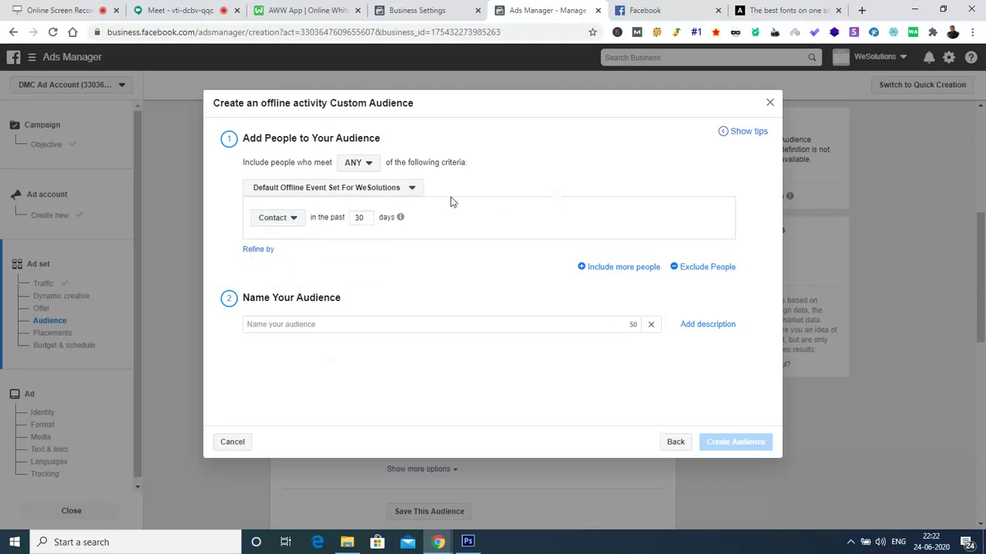
pyautogui.click(348, 327)
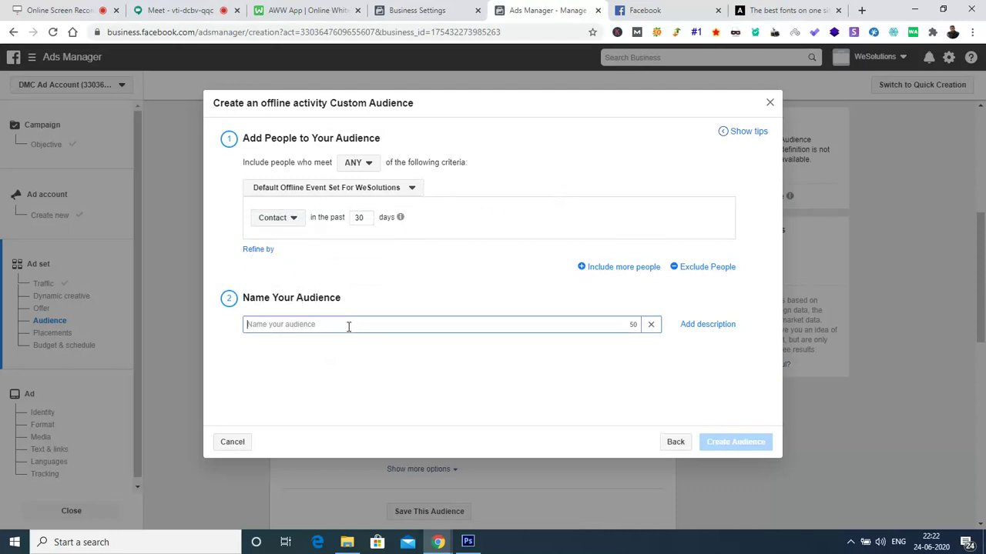
pyautogui.write('hjh')
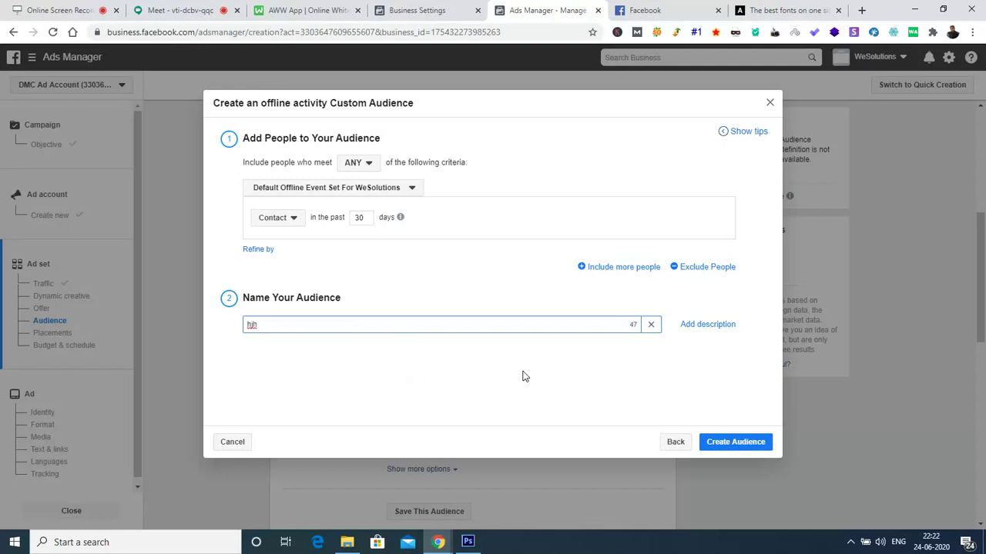
pyautogui.click(733, 446)
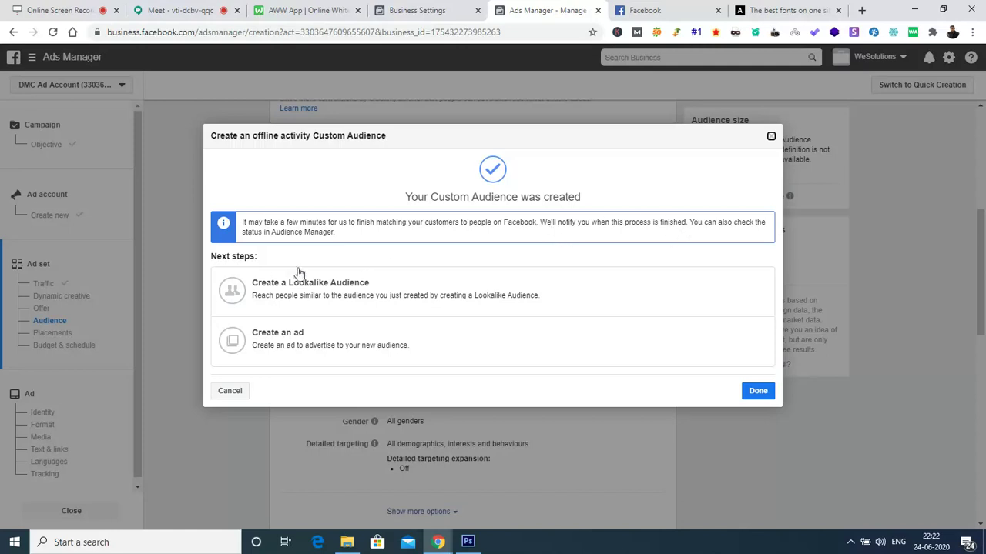
# Step: Drop the 'hjh' audience from the ad set and begin a fresh offline activity Custom Audience
pyautogui.click(231, 391)
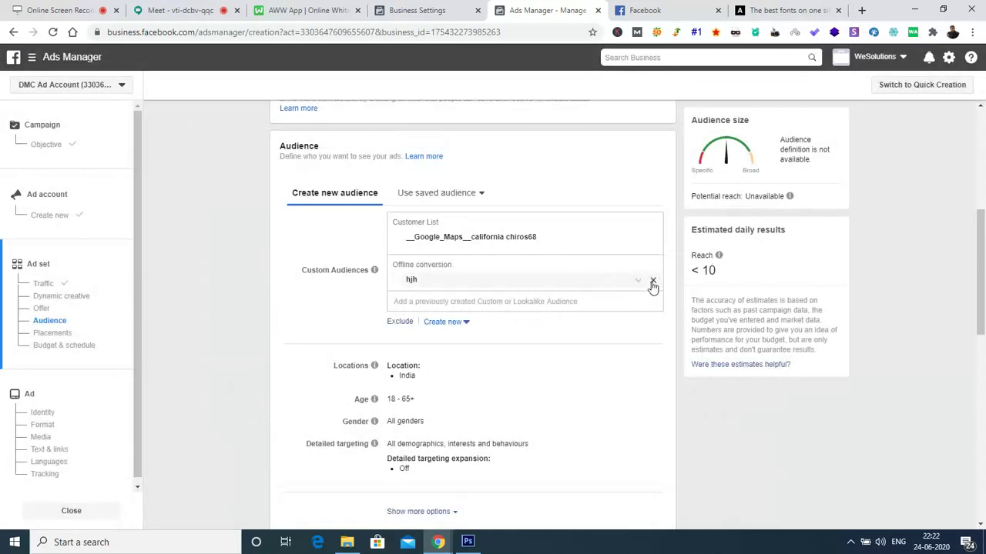
pyautogui.click(653, 283)
pyautogui.click(449, 282)
pyautogui.click(469, 302)
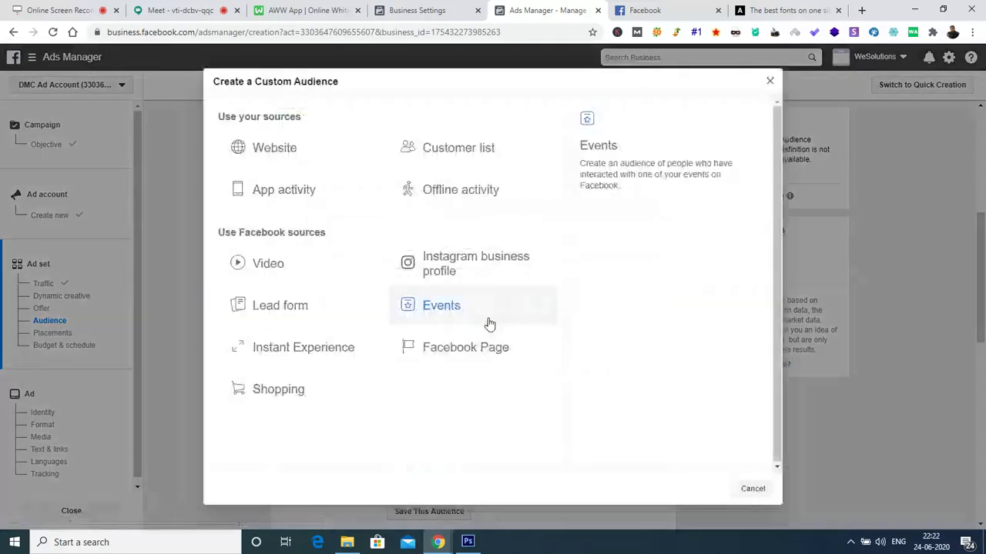
pyautogui.click(433, 182)
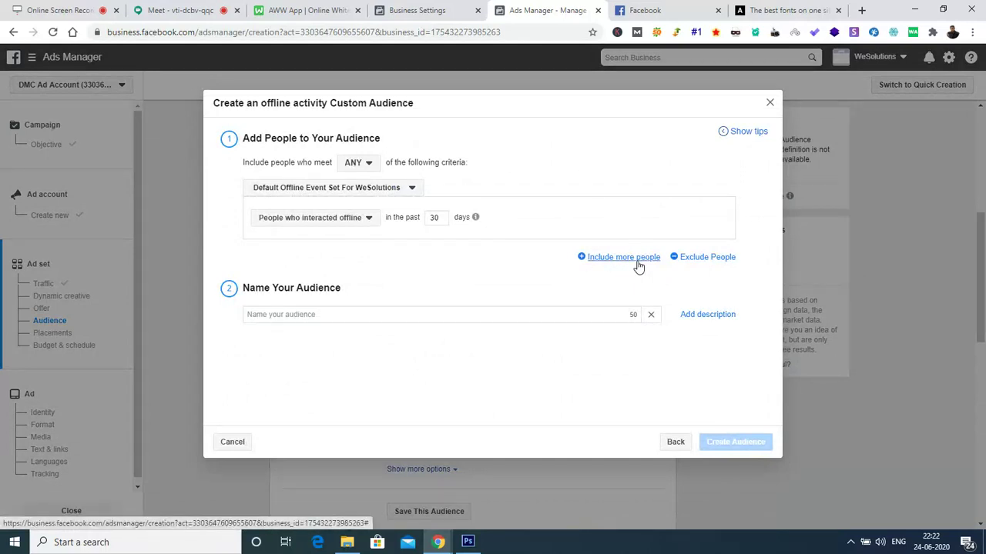
# Step: Add a second Or criterion using the Subscribe event, then go back to the audience source list
pyautogui.click(411, 189)
pyautogui.click(475, 181)
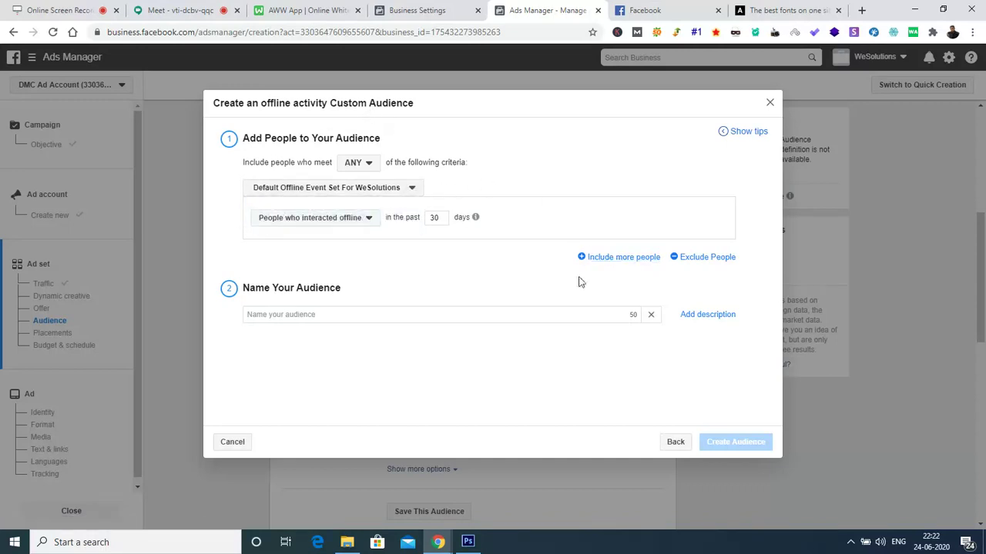
pyautogui.click(612, 260)
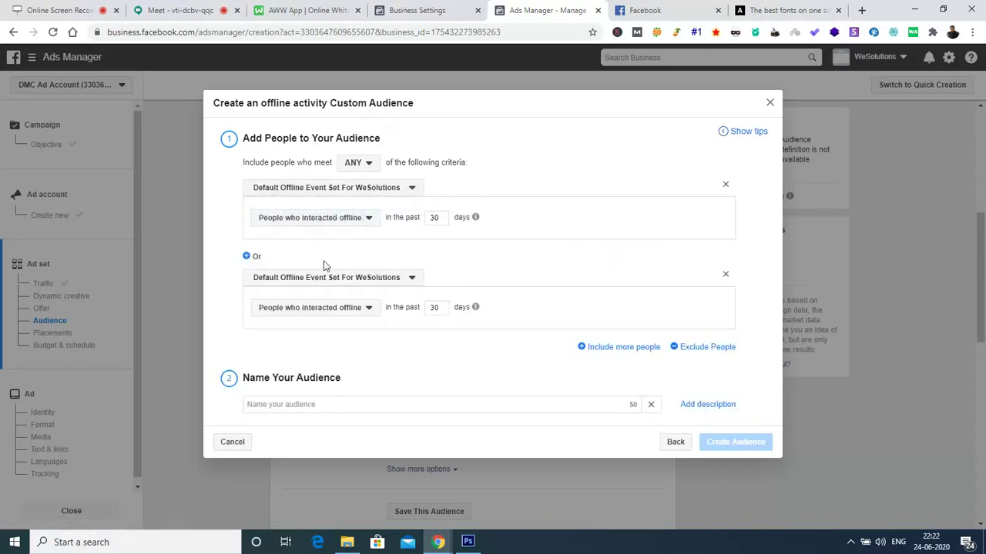
pyautogui.click(399, 275)
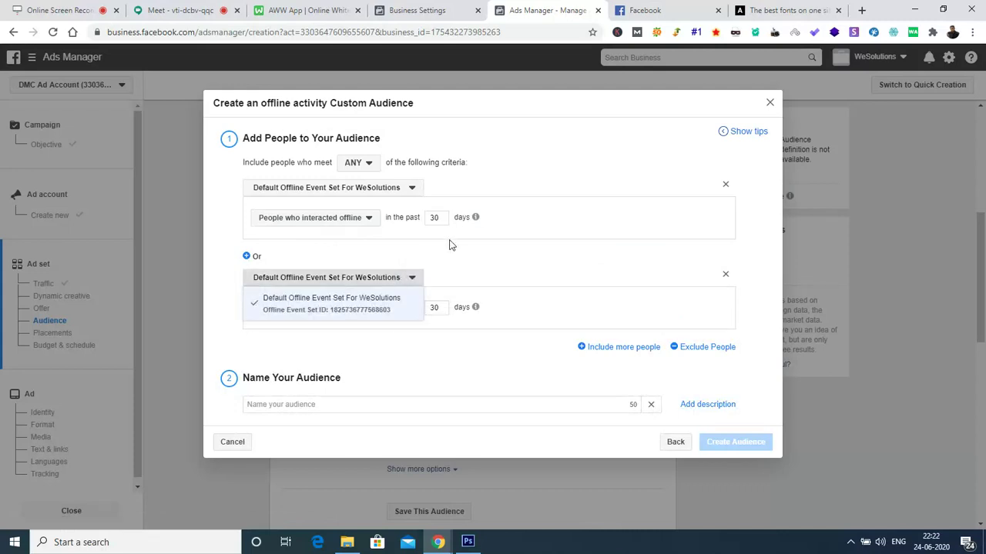
pyautogui.click(369, 307)
pyautogui.click(370, 307)
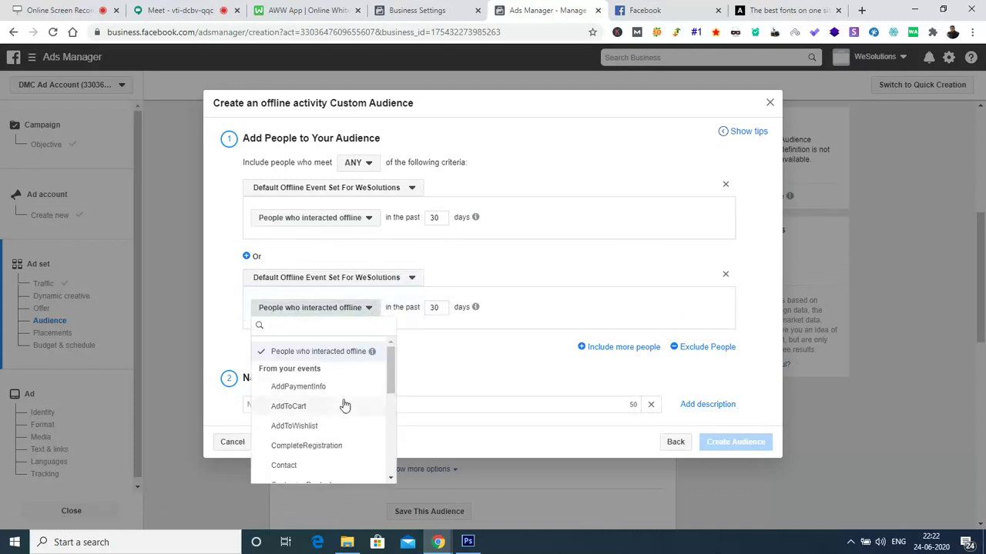
pyautogui.moveTo(391, 371); pyautogui.dragTo(396, 464)
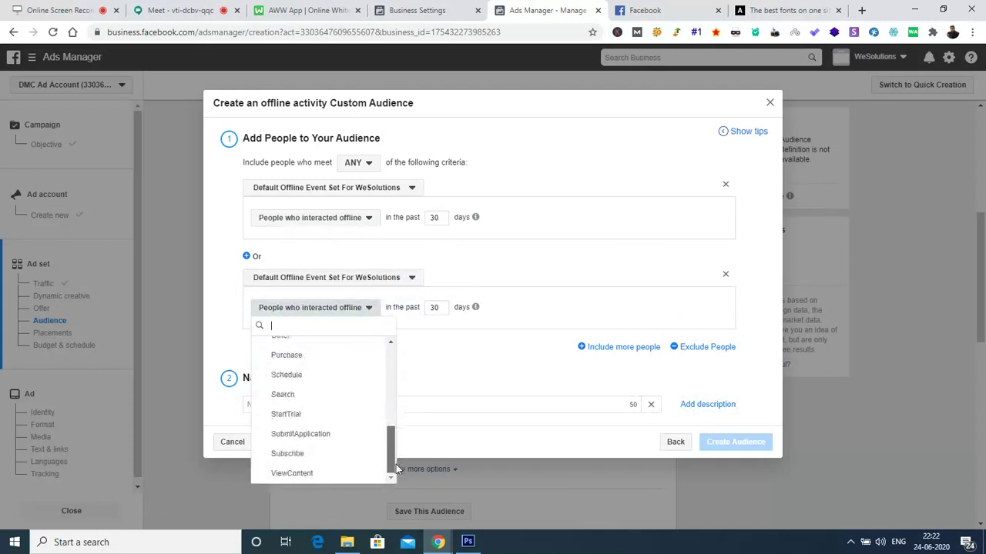
pyautogui.click(356, 458)
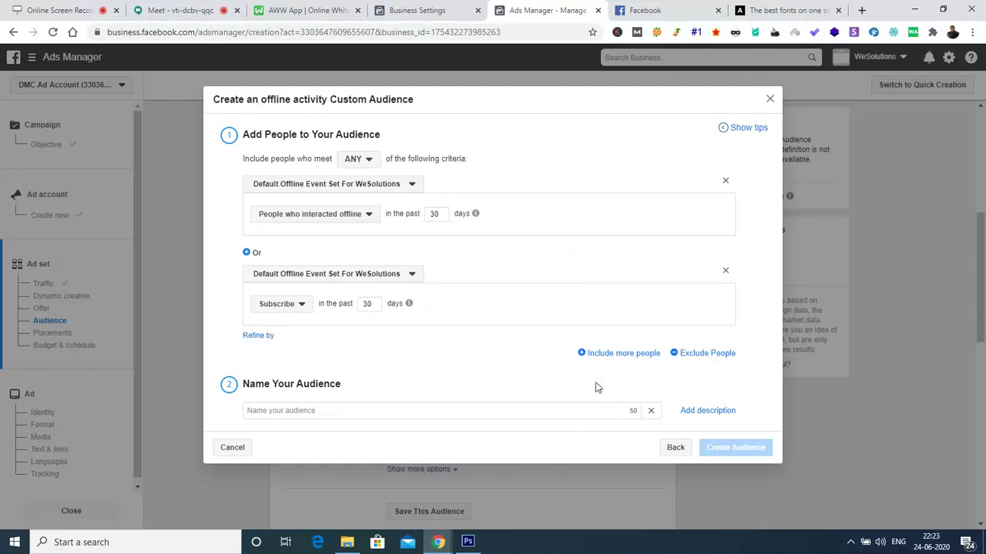
pyautogui.click(675, 448)
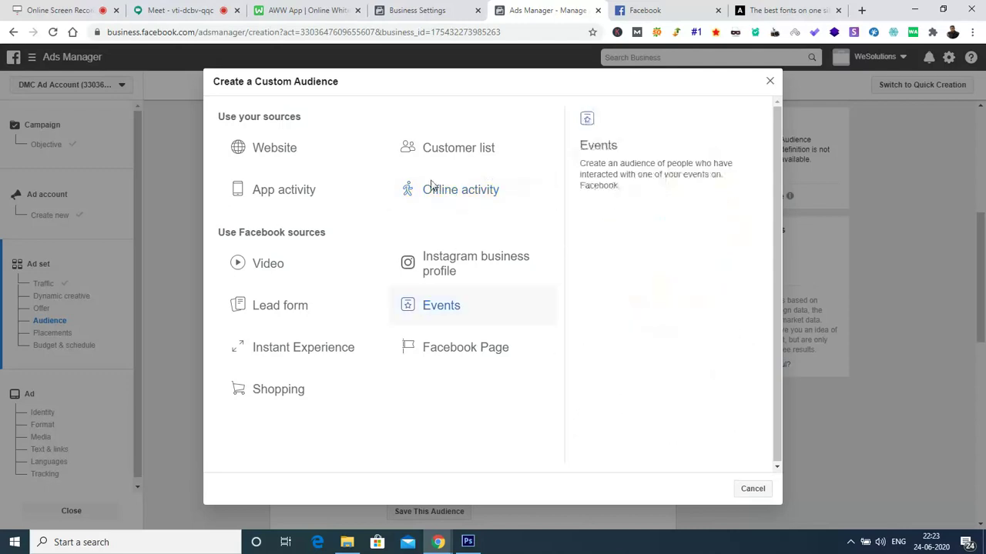
# Step: Reopen the offline activity audience form and review the tips on Any versus All criteria
pyautogui.click(470, 193)
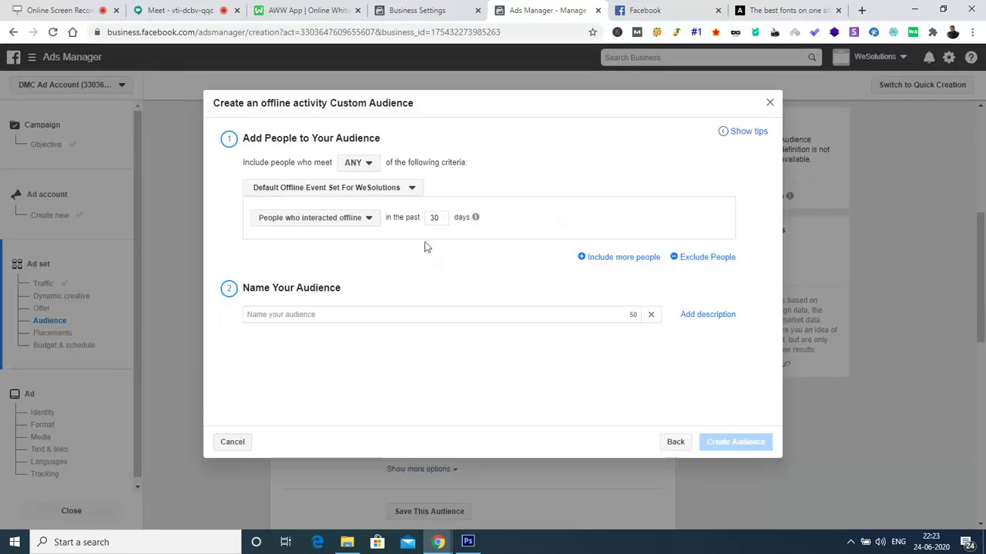
pyautogui.click(743, 134)
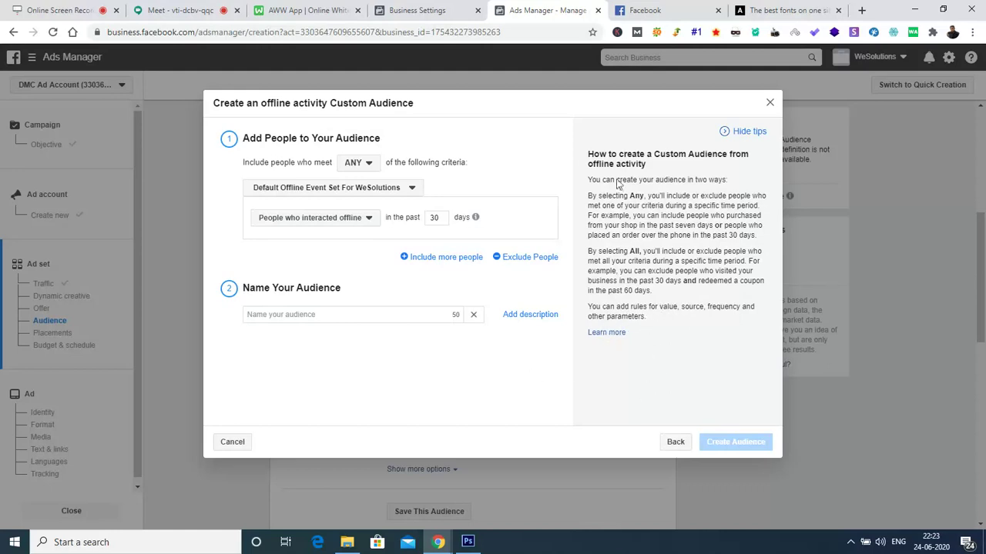
pyautogui.click(727, 131)
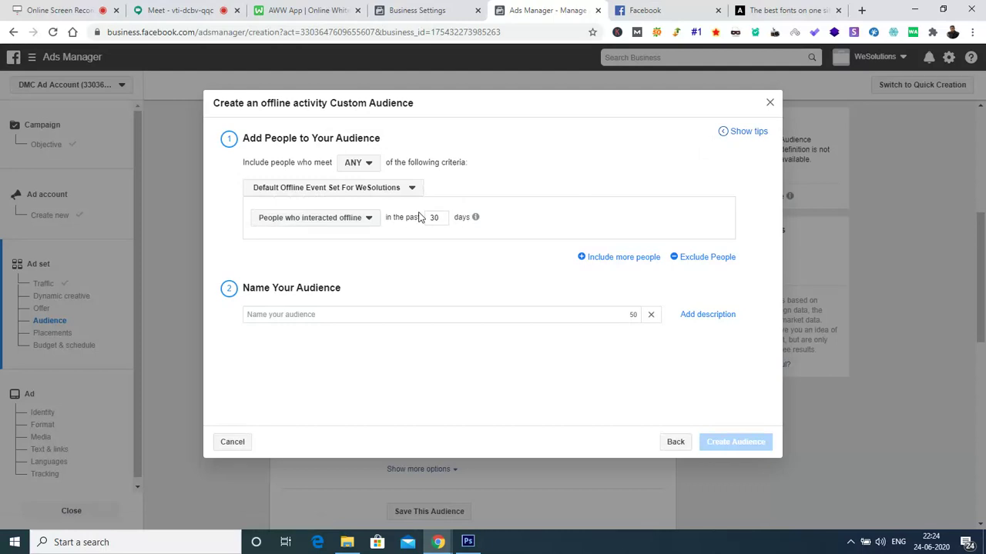
# Step: Keep the default event set and 'People who interacted offline', match ALL criteria, and create audience 'ds'
pyautogui.click(329, 191)
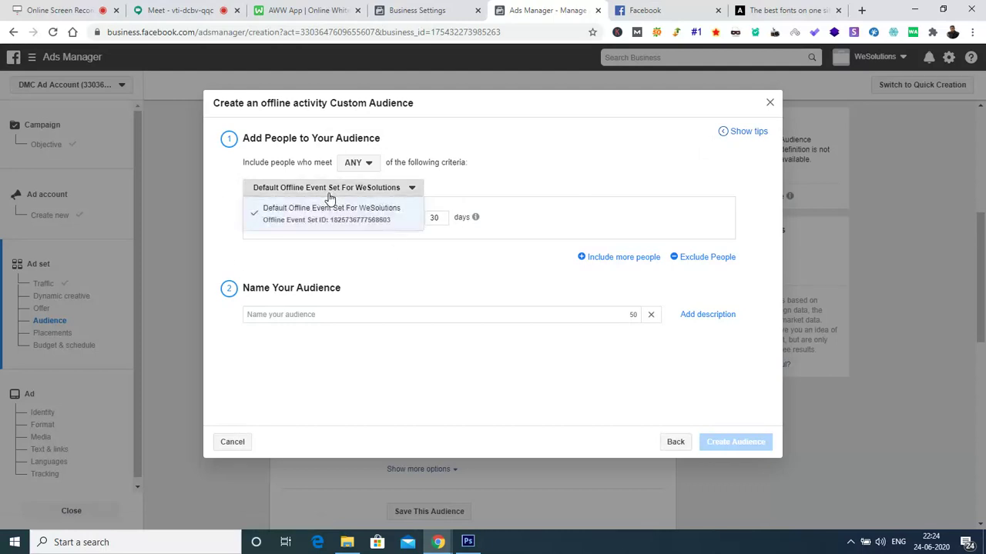
pyautogui.click(339, 215)
pyautogui.click(344, 227)
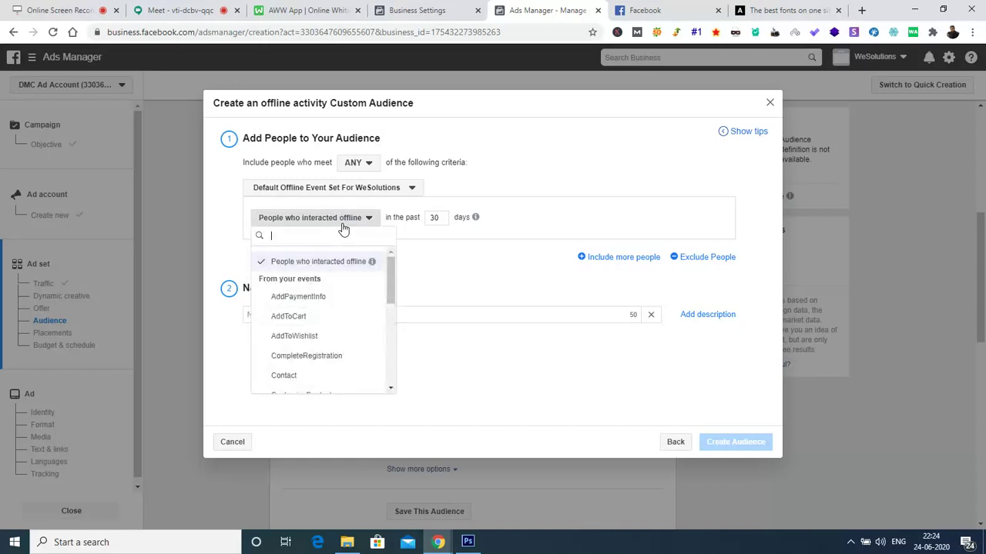
pyautogui.click(361, 262)
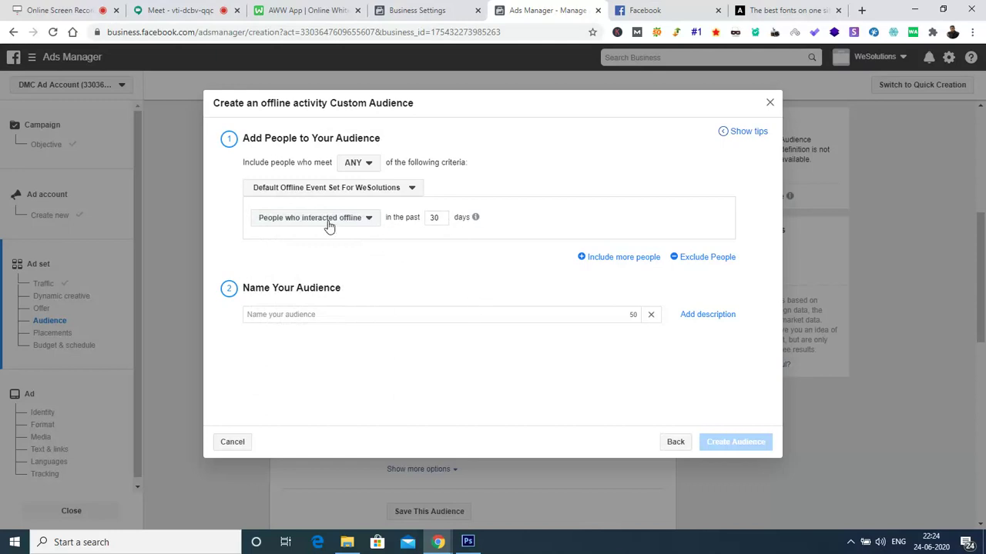
pyautogui.click(327, 224)
pyautogui.click(353, 262)
pyautogui.click(354, 164)
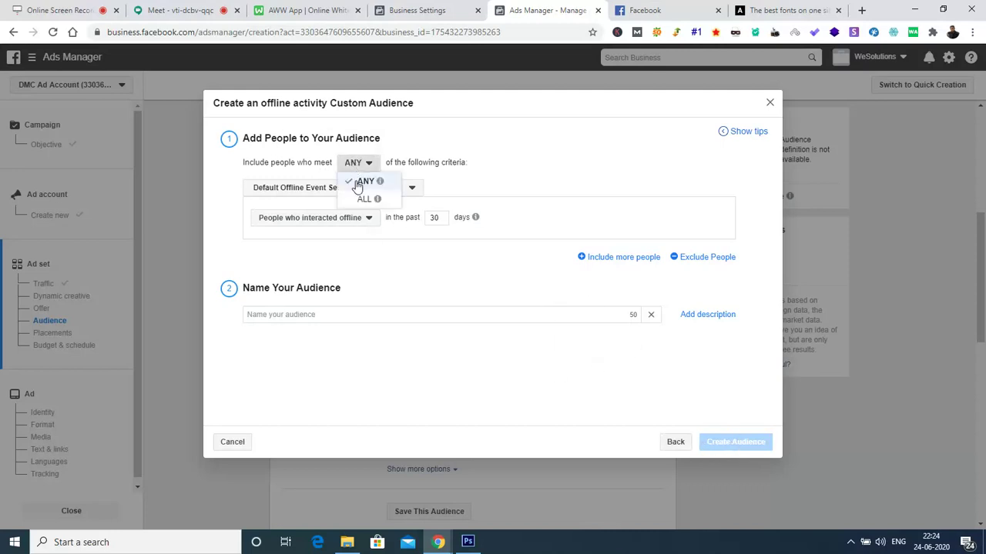
pyautogui.click(363, 199)
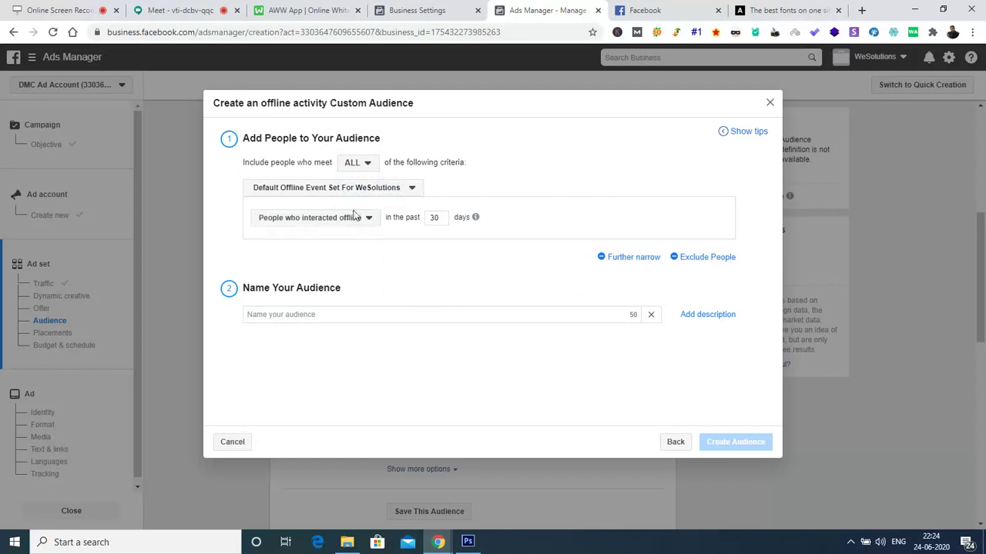
pyautogui.click(425, 314)
pyautogui.write('ds')
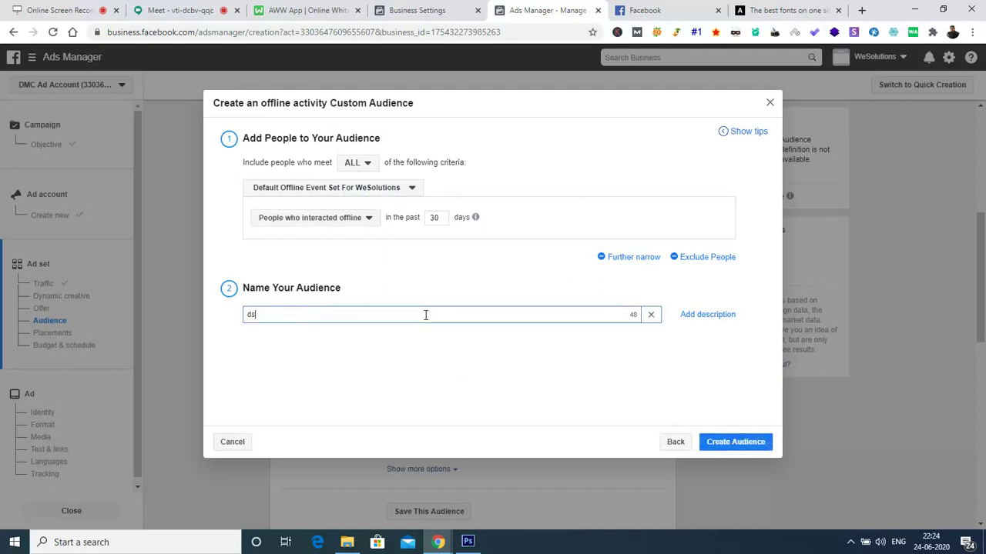
pyautogui.click(733, 441)
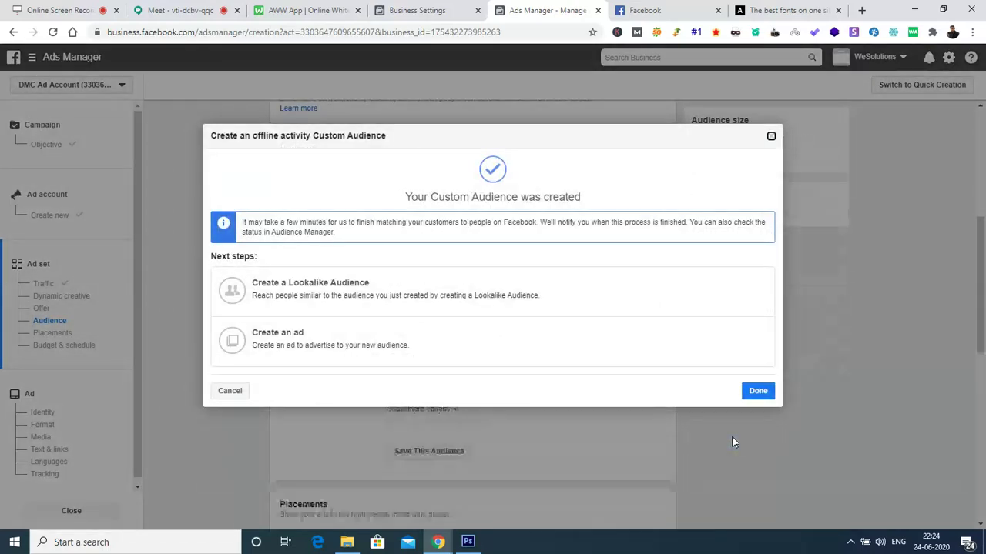
# Step: Remove the ds offline audience from the ad set, leaving only the california chiros68 customer list
pyautogui.click(771, 136)
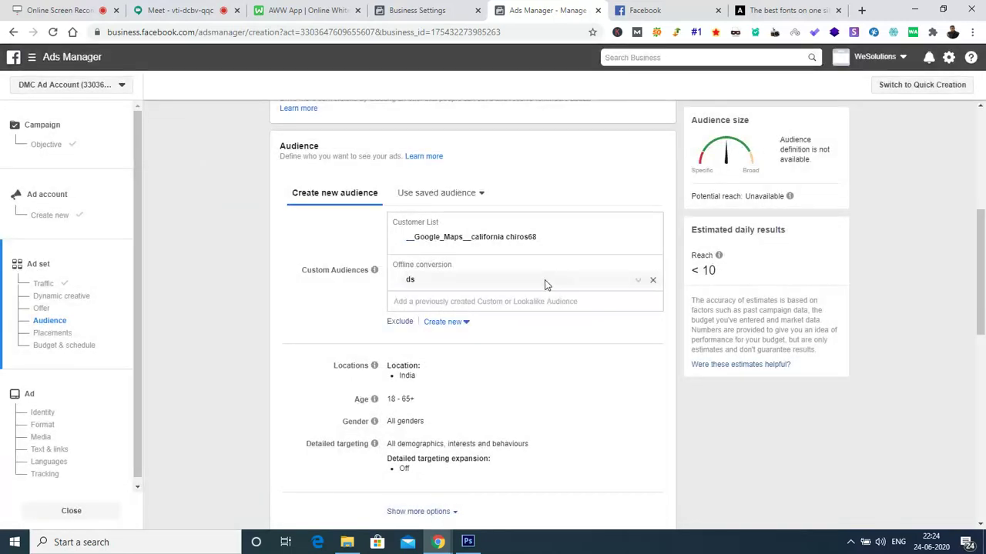
pyautogui.click(652, 283)
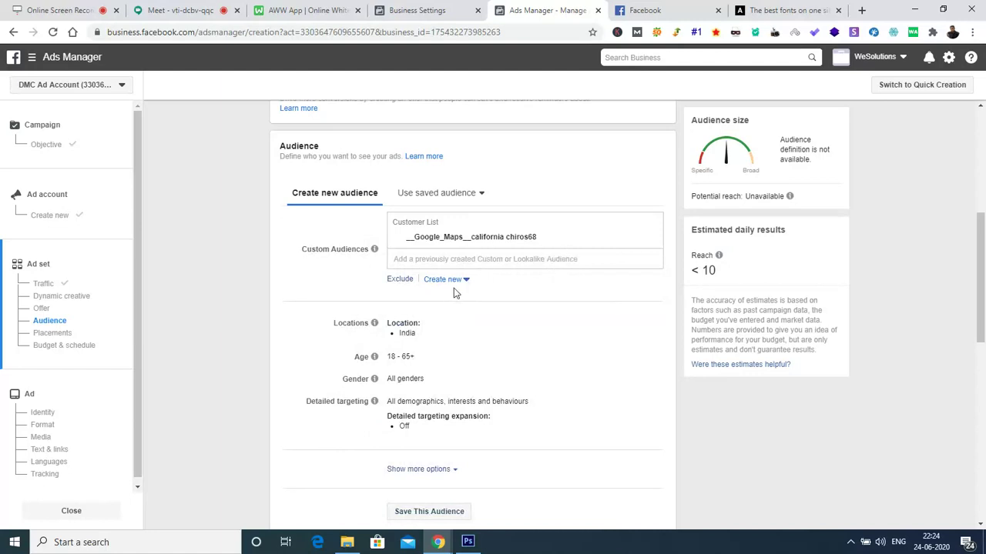
pyautogui.click(464, 282)
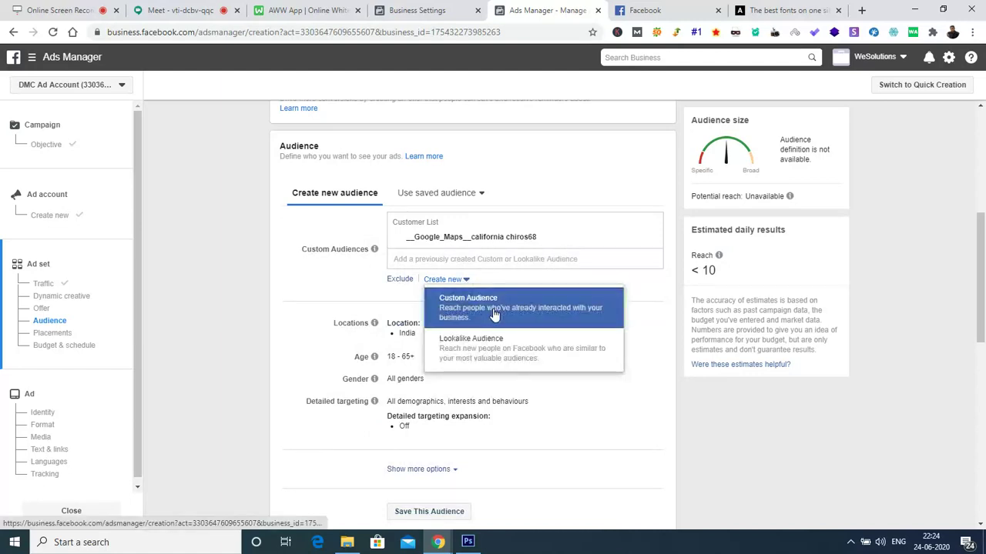
# Step: Choose Custom Audience from the Create new menu to show the audience source list
pyautogui.click(493, 314)
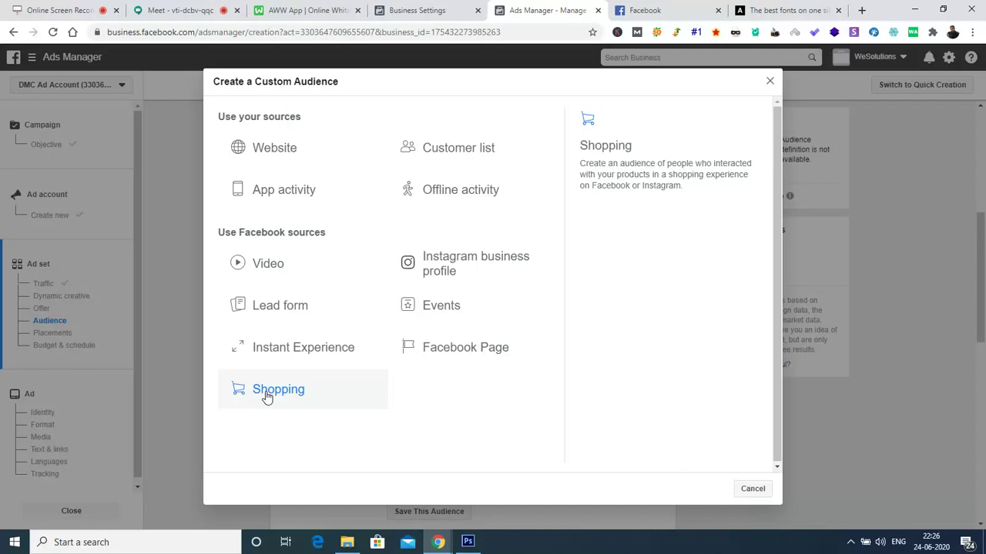
# Step: Create a Facebook Page audience 'dss' of people who engaged with any post or ad
pyautogui.click(456, 364)
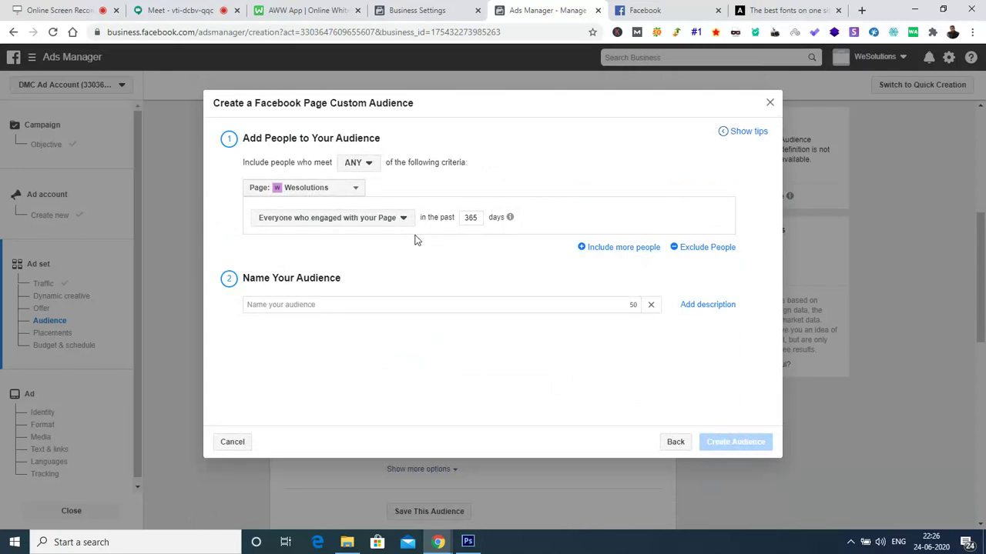
pyautogui.click(367, 224)
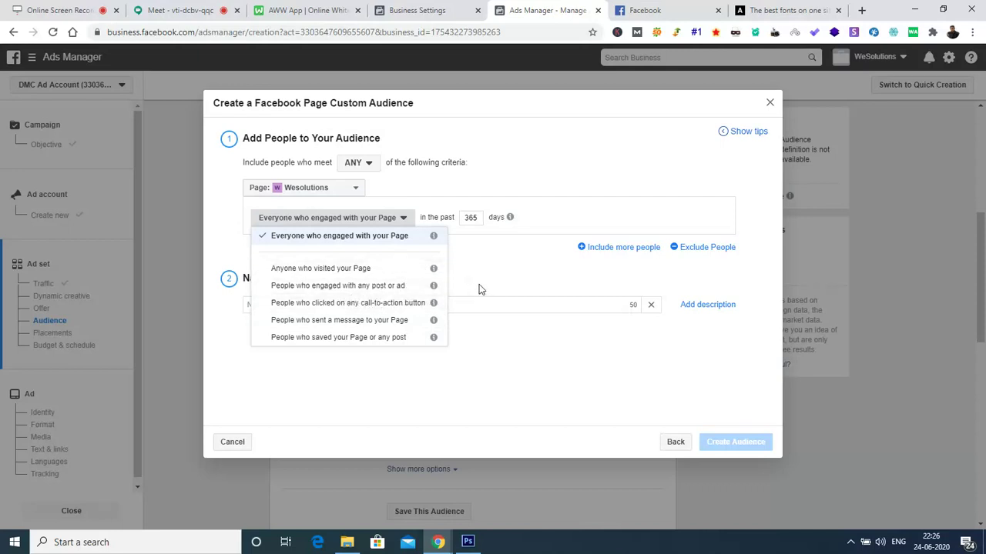
pyautogui.click(353, 286)
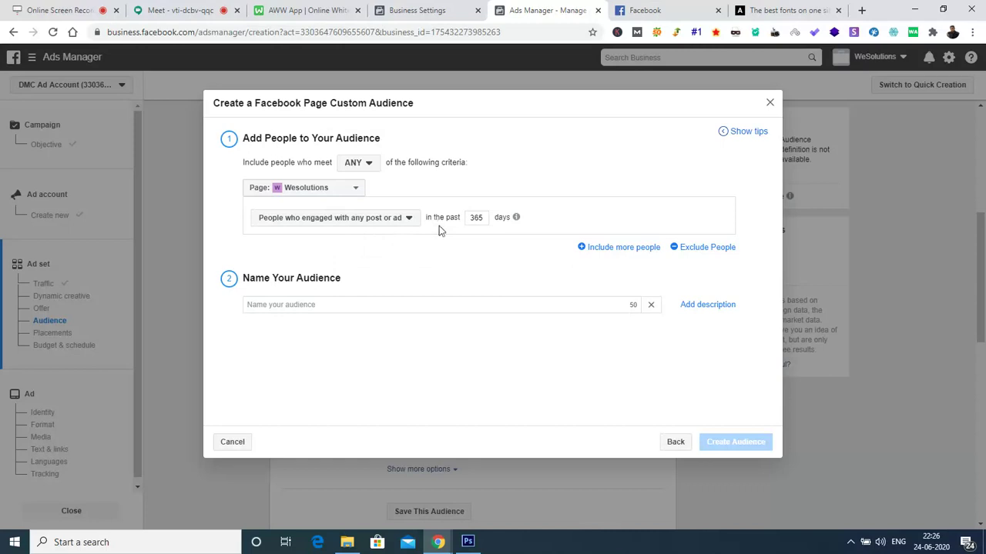
pyautogui.click(383, 306)
pyautogui.write('dss')
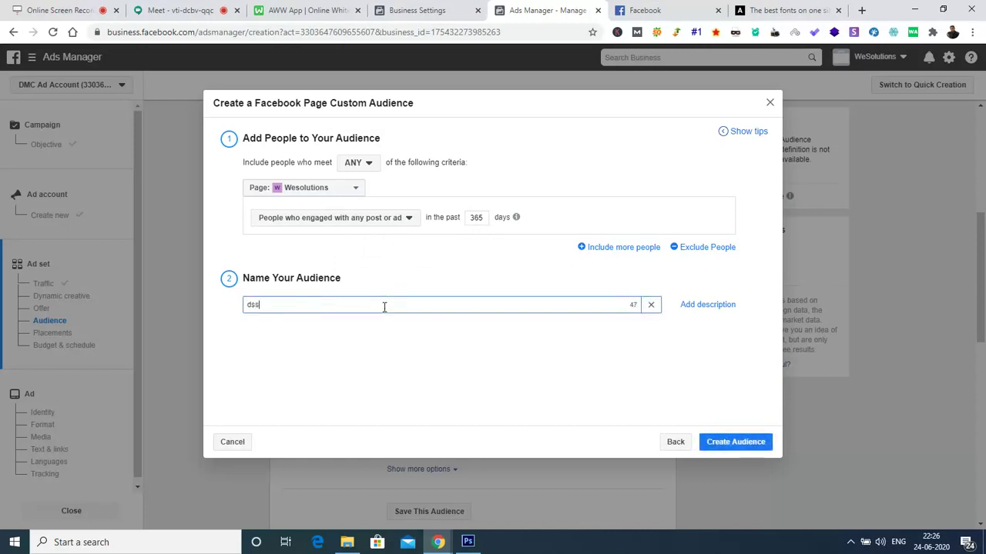
pyautogui.click(720, 441)
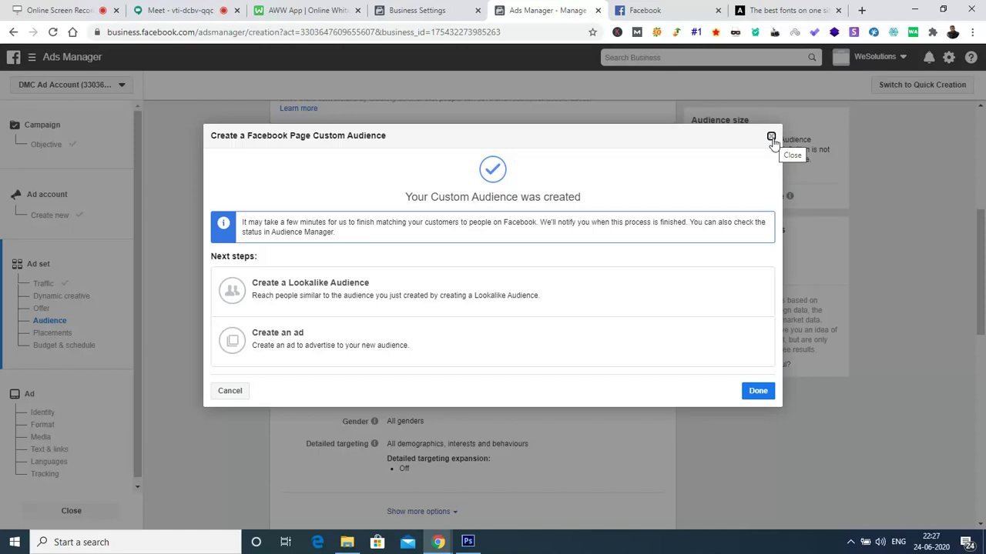
pyautogui.click(770, 137)
pyautogui.moveTo(374, 278)
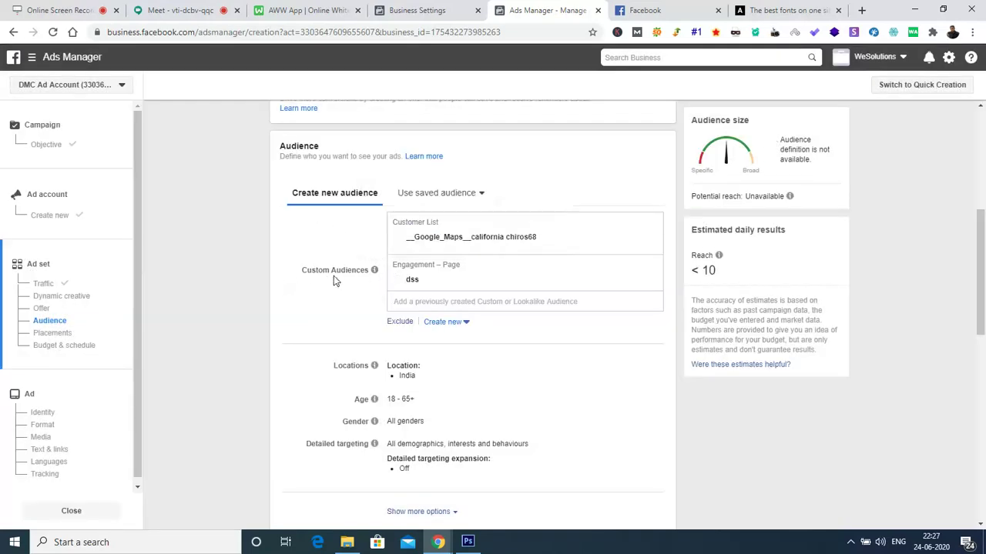
# Step: Start a Lookalike Audience and choose a new Custom Audience as its source
pyautogui.click(459, 328)
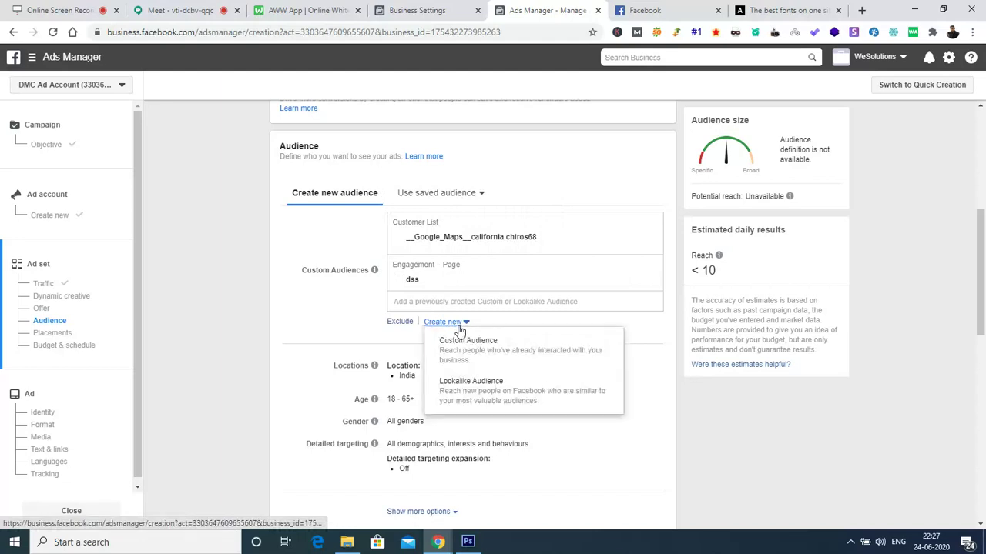
pyautogui.click(485, 396)
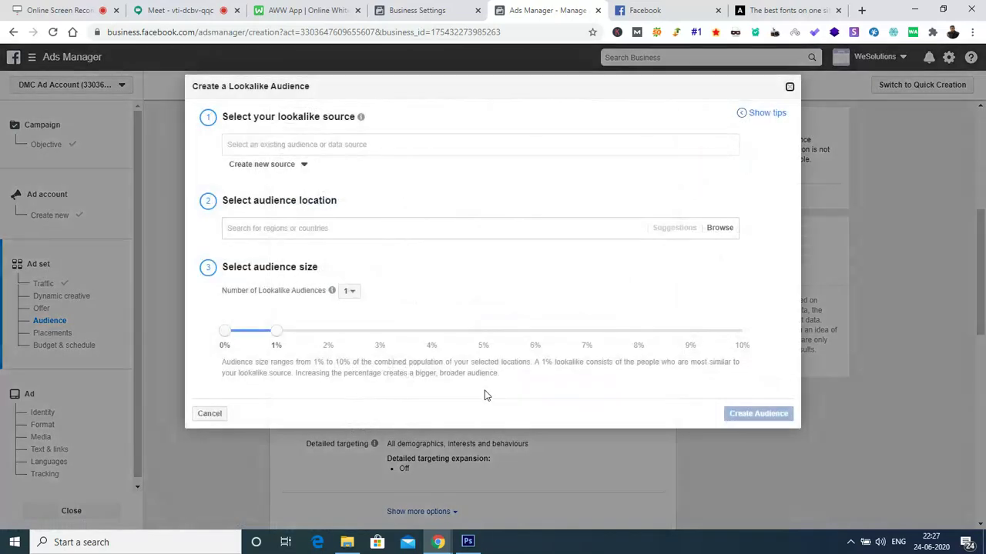
pyautogui.click(289, 167)
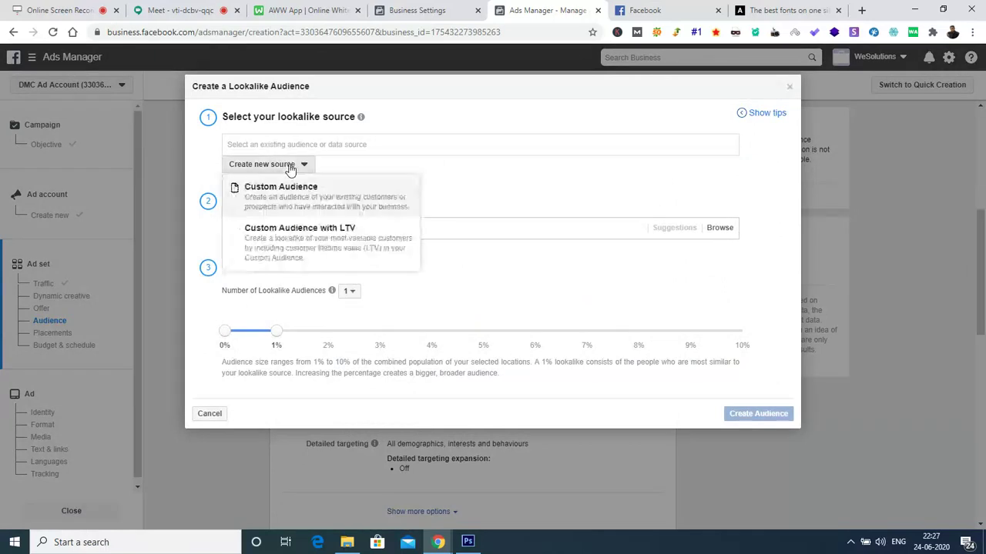
pyautogui.click(334, 204)
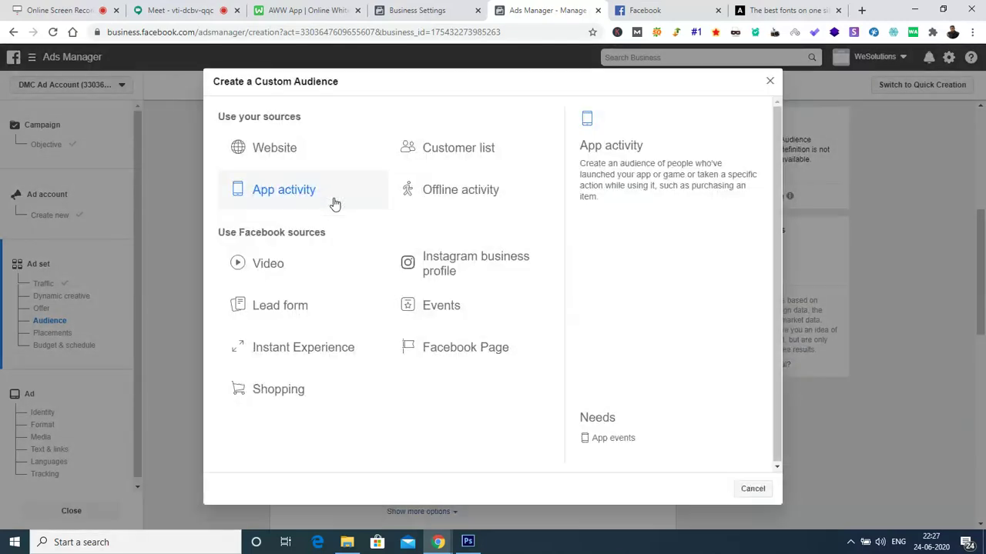
# Step: Choose a customer list source that has no customer value column
pyautogui.click(461, 157)
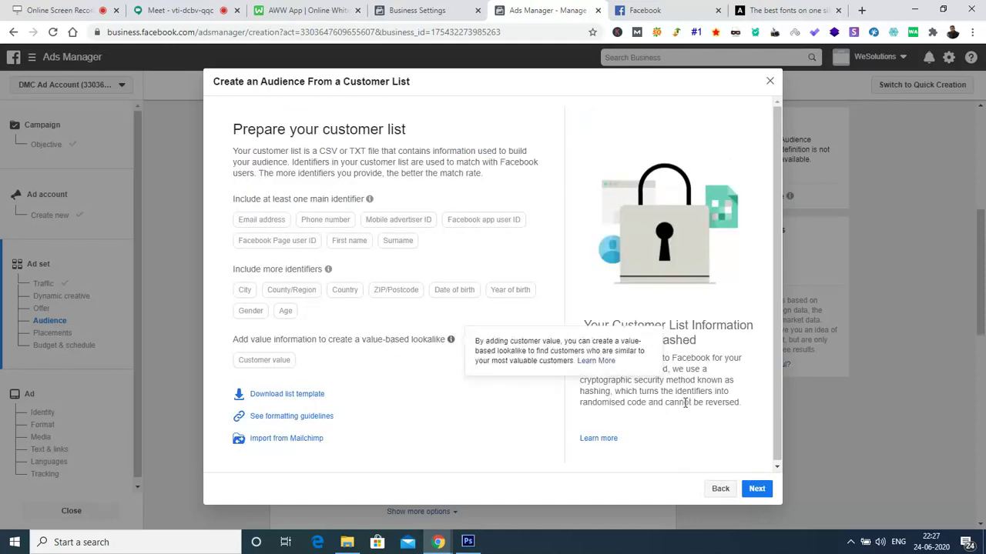
pyautogui.click(755, 485)
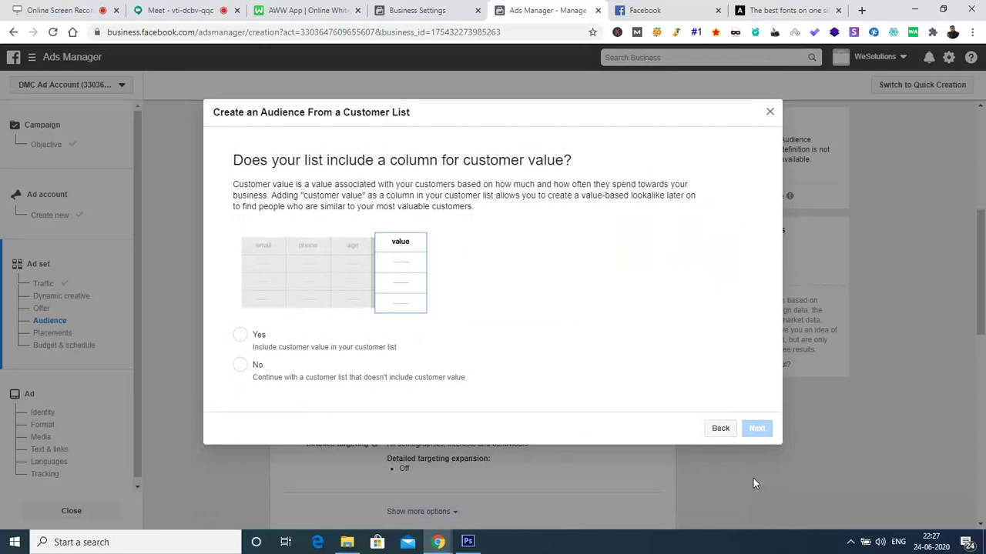
pyautogui.click(374, 377)
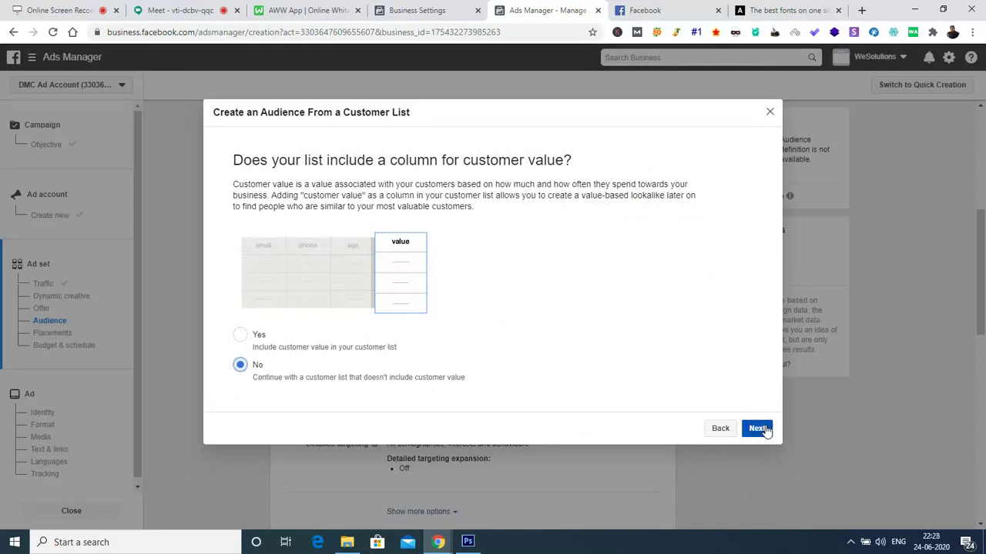
pyautogui.click(758, 429)
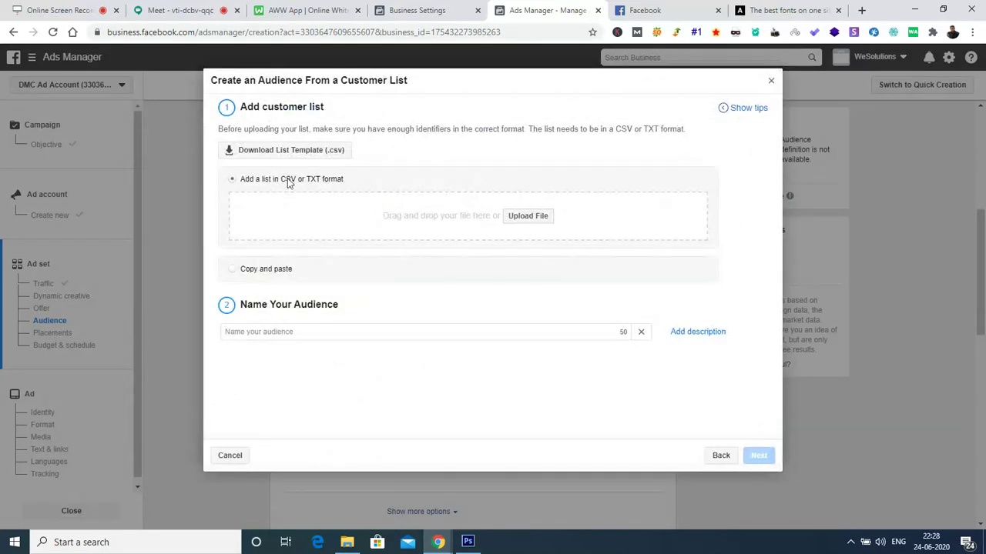
# Step: Upload the __Google_Maps__california chiros68 file and create the audience despite unmapped identifiers
pyautogui.click(509, 216)
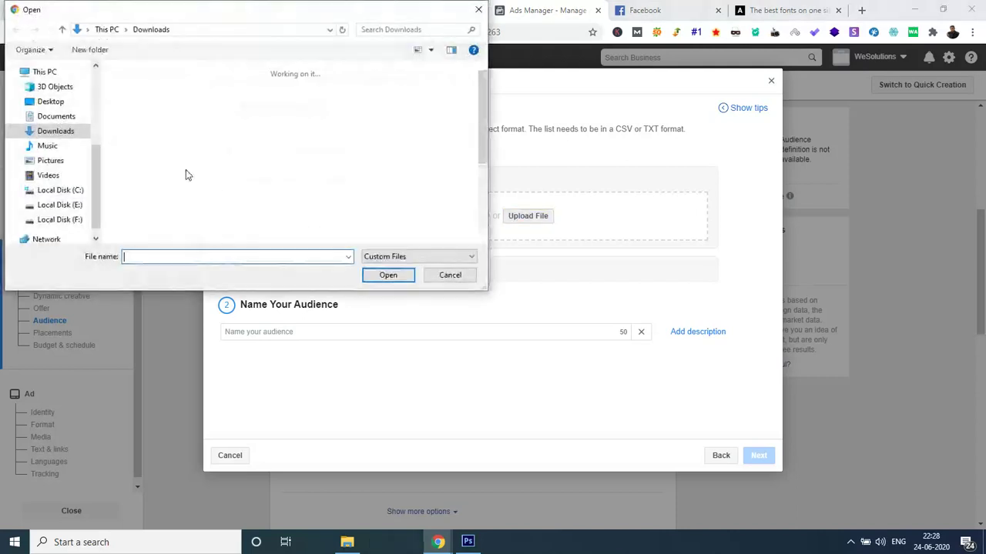
pyautogui.click(144, 124)
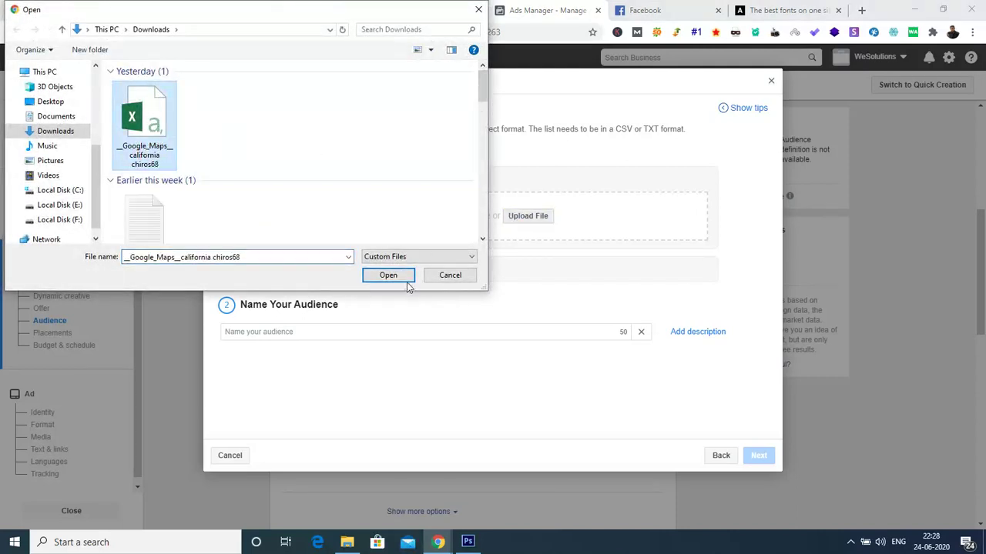
pyautogui.click(406, 281)
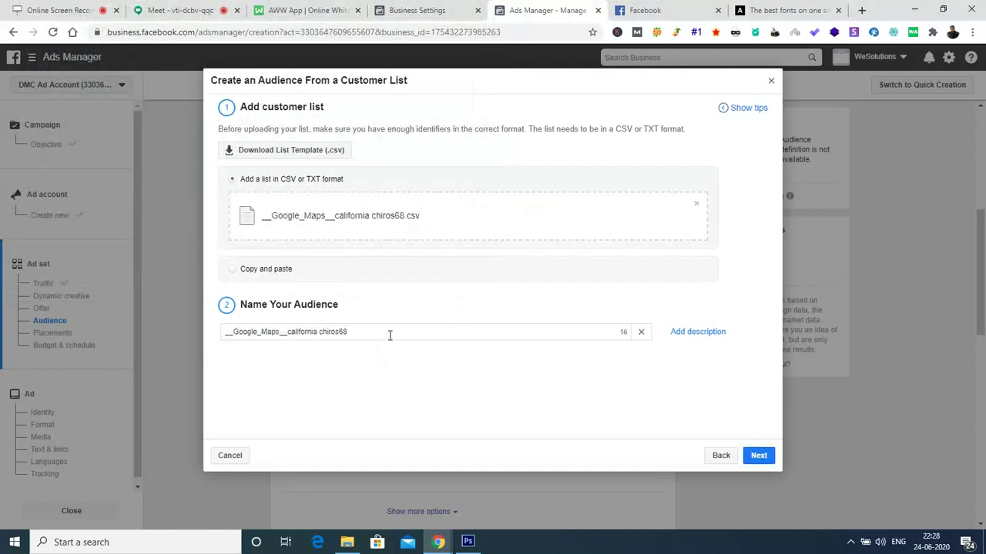
pyautogui.click(769, 457)
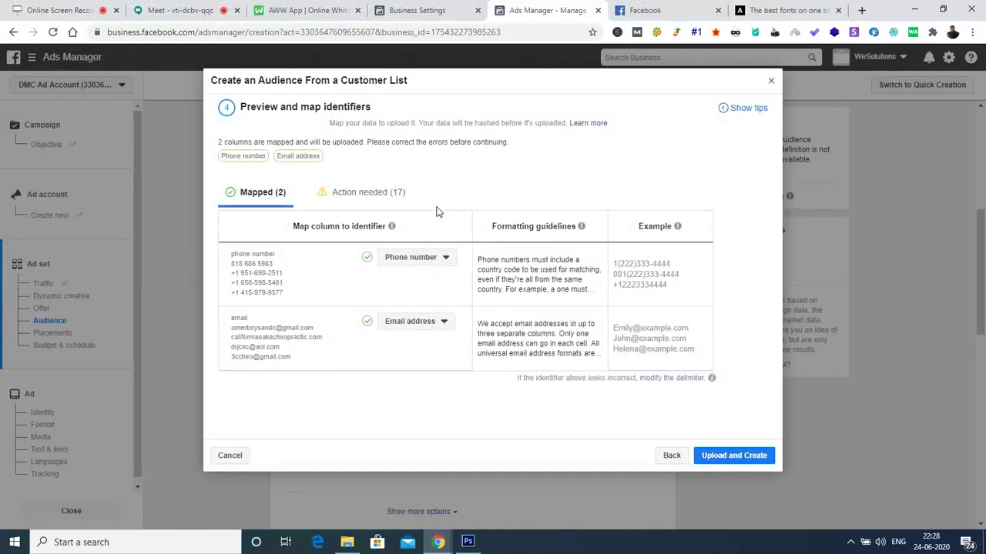
pyautogui.click(739, 455)
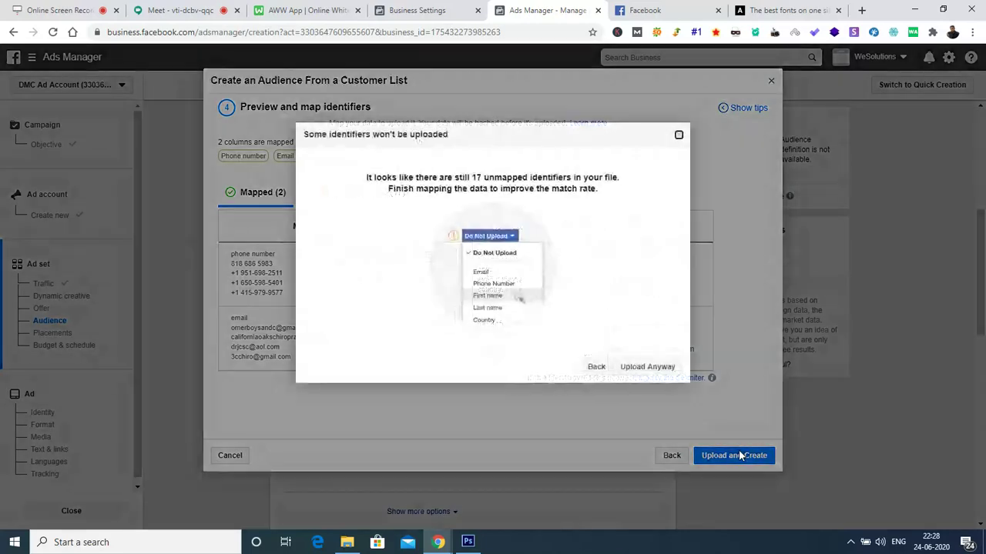
pyautogui.click(629, 366)
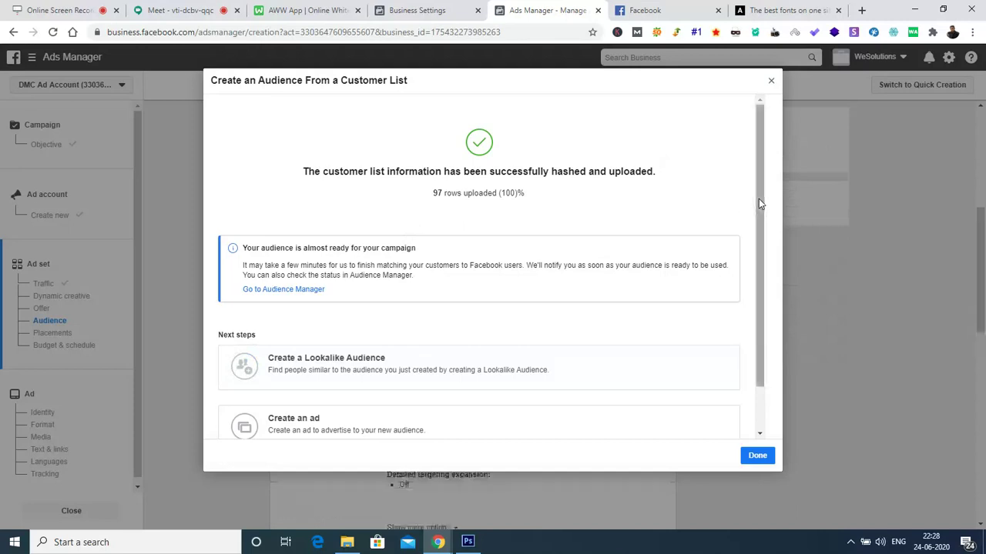
# Step: Start a lookalike audience from the newly uploaded california chiros68 list
pyautogui.scroll(-1, 776, 245)
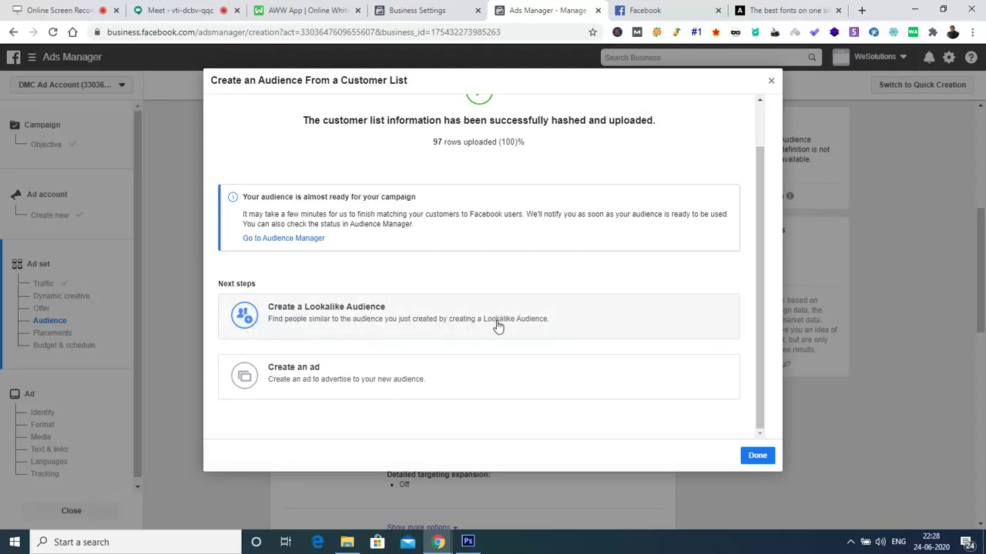
pyautogui.click(314, 311)
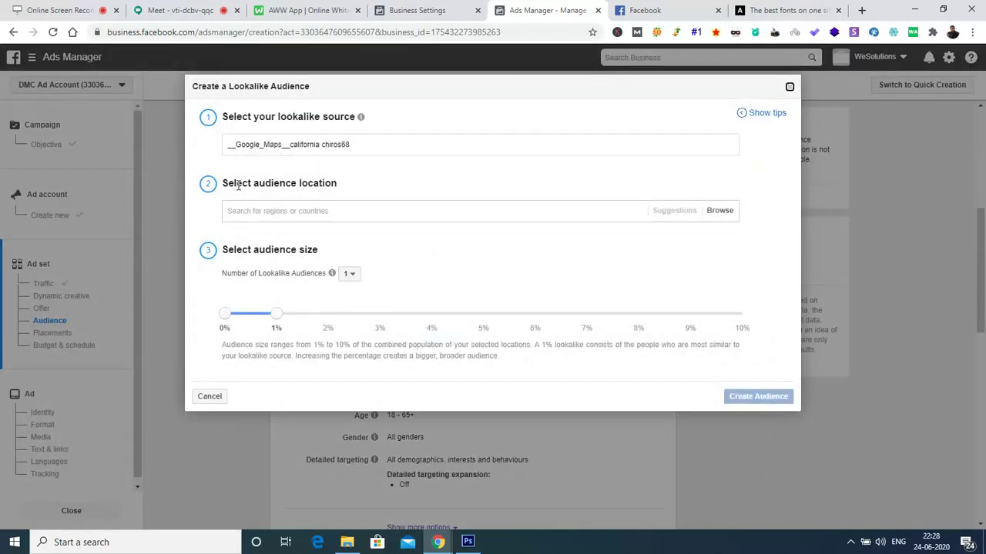
# Step: Set the lookalike location to India, giving a 1% audience of about 3,700,000 people
pyautogui.click(300, 213)
pyautogui.write('india')
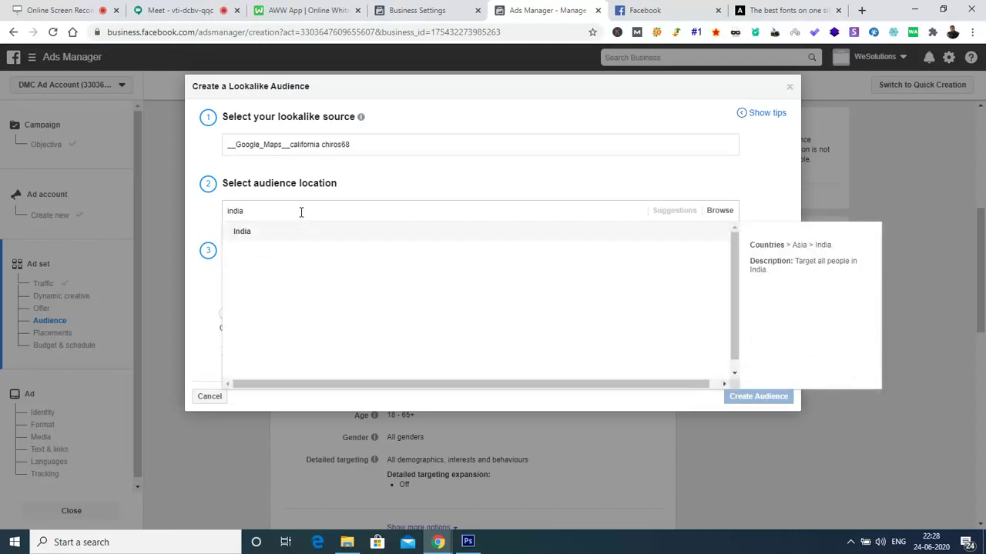
pyautogui.click(297, 231)
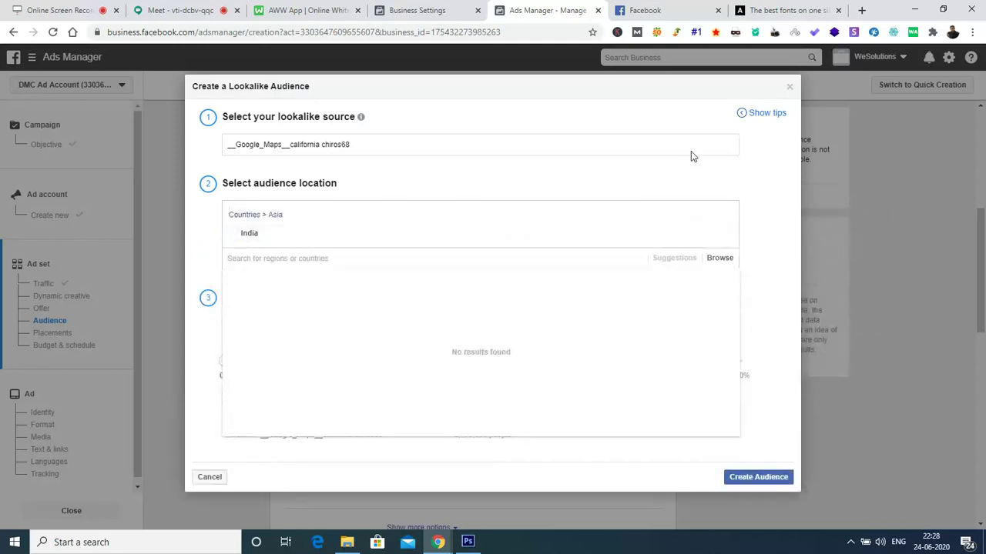
pyautogui.click(770, 183)
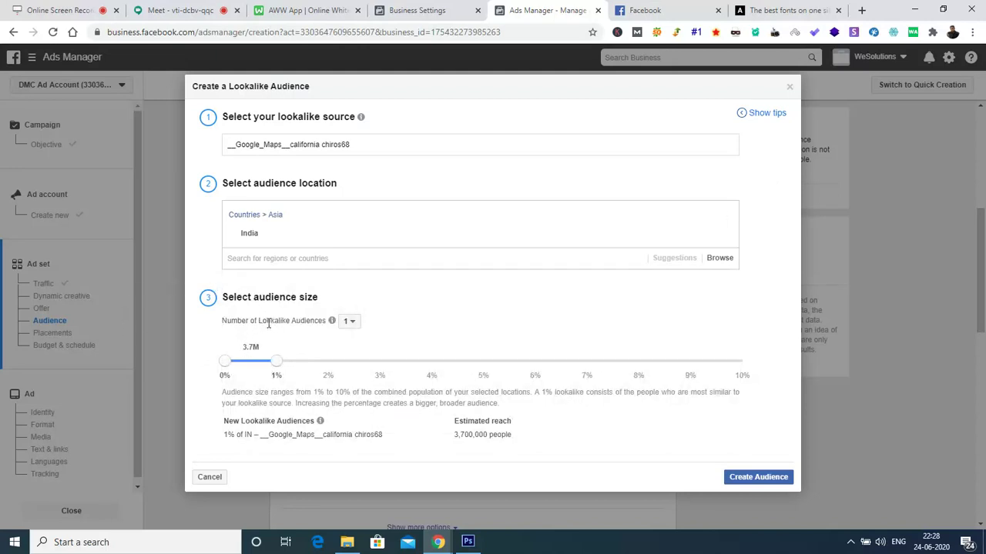
pyautogui.moveTo(346, 323)
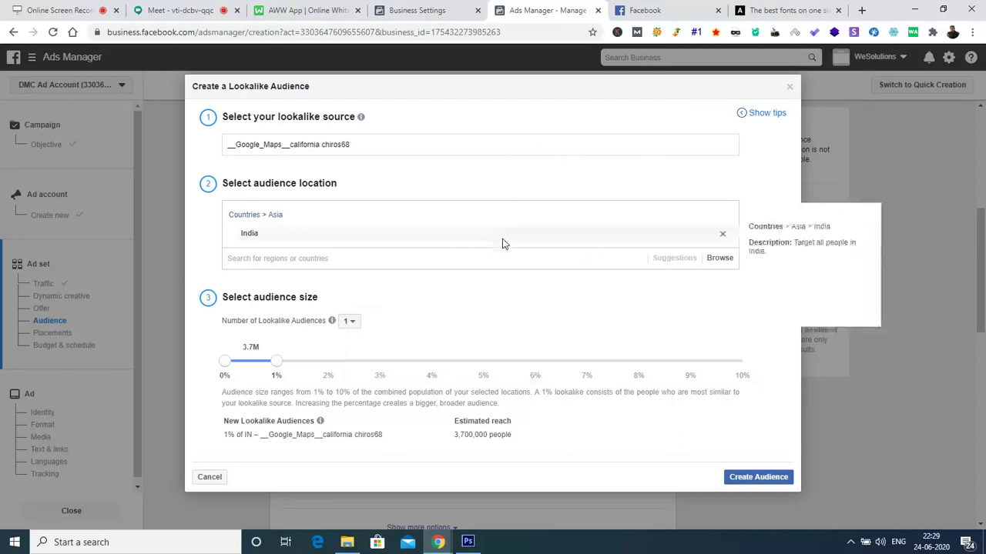
pyautogui.click(181, 9)
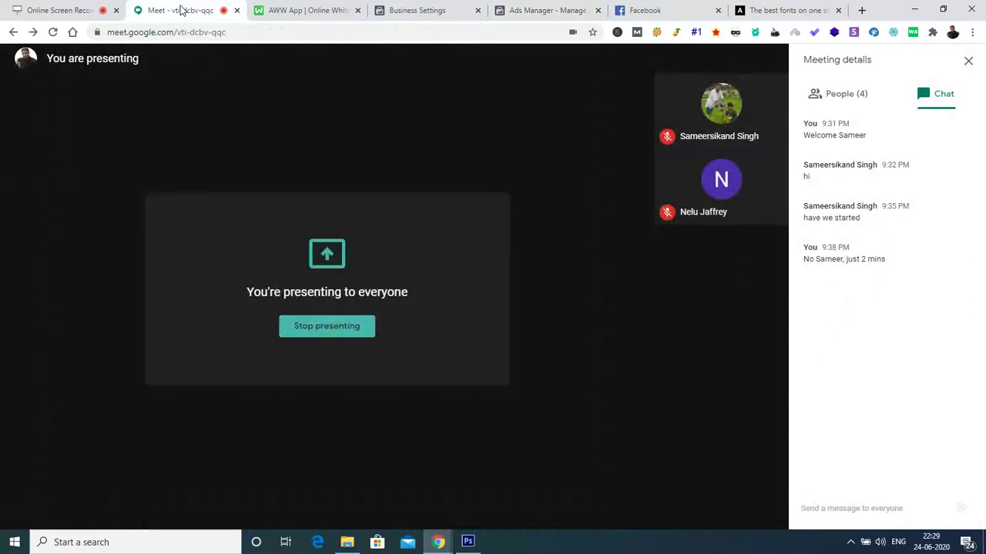
pyautogui.click(543, 8)
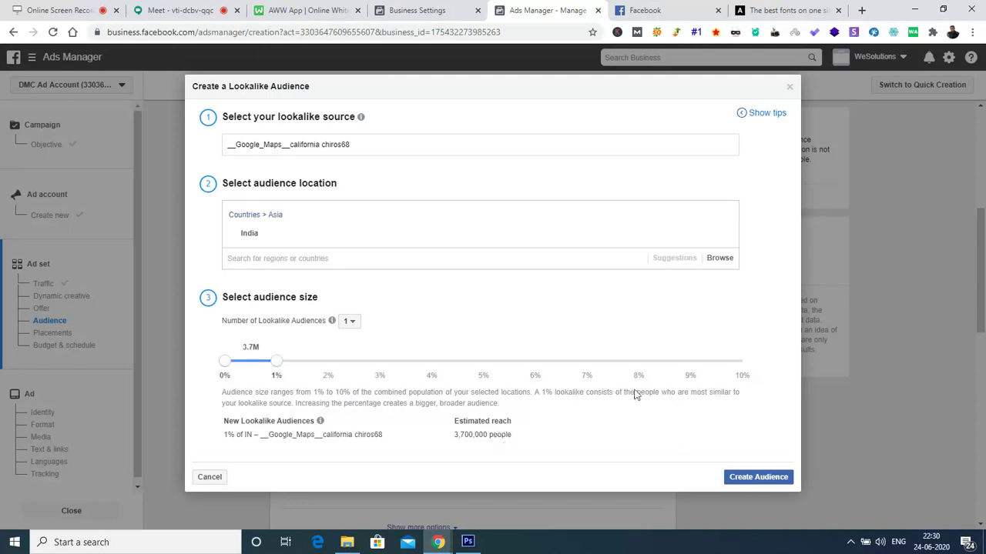
# Step: Make two India lookalikes: top 3% (11.1M people) and 3% to 7% (14.8M people)
pyautogui.moveTo(276, 370); pyautogui.dragTo(483, 370)
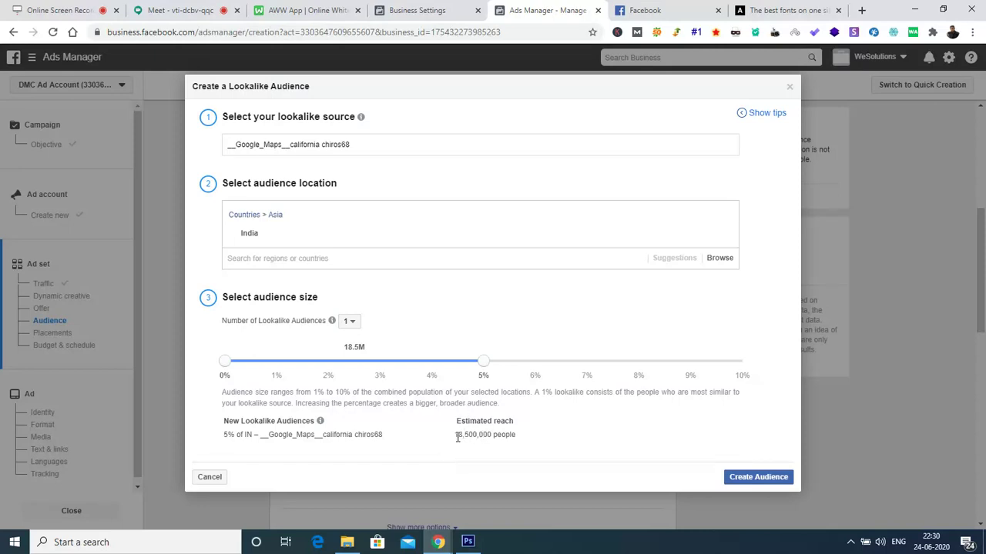
pyautogui.click(356, 325)
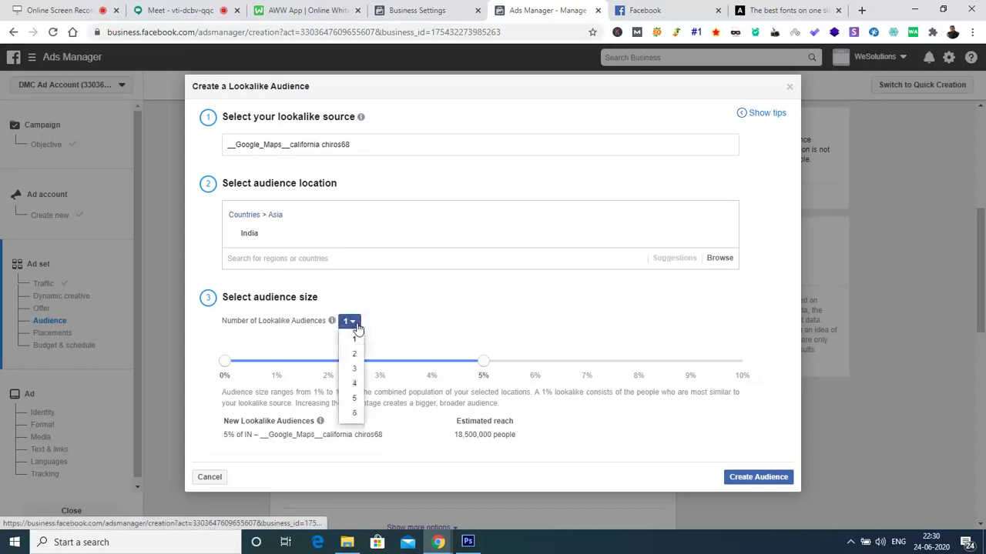
pyautogui.click(357, 356)
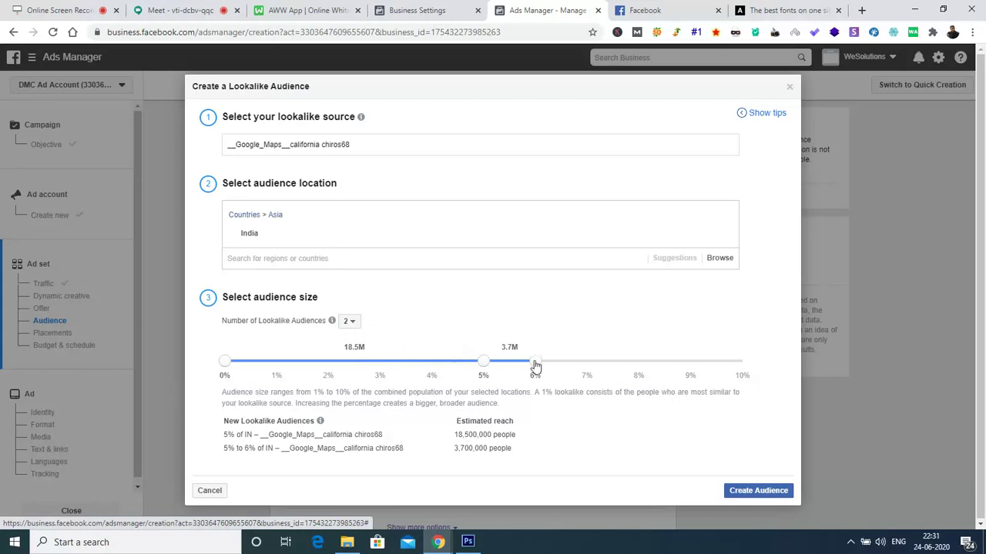
pyautogui.moveTo(536, 366); pyautogui.dragTo(689, 367)
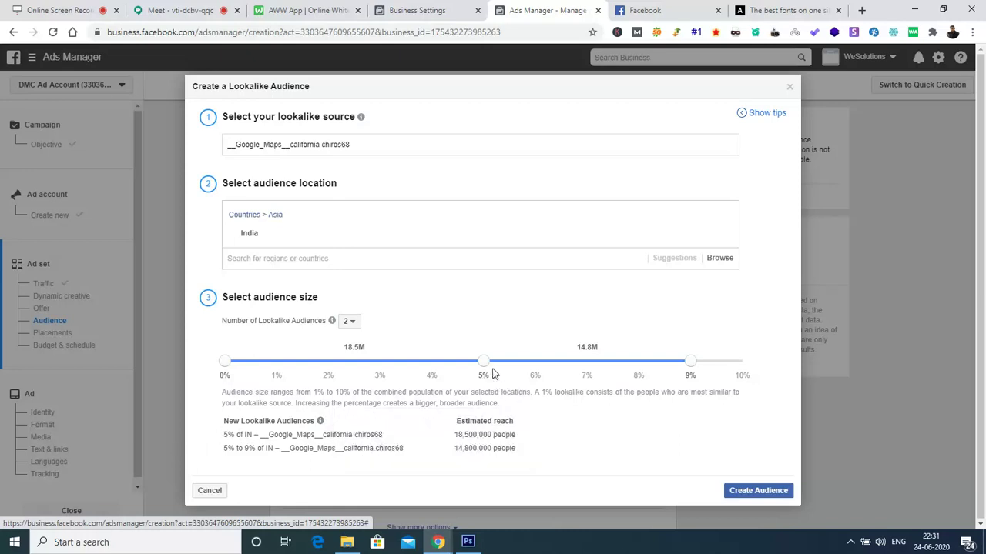
pyautogui.moveTo(485, 362); pyautogui.dragTo(403, 368)
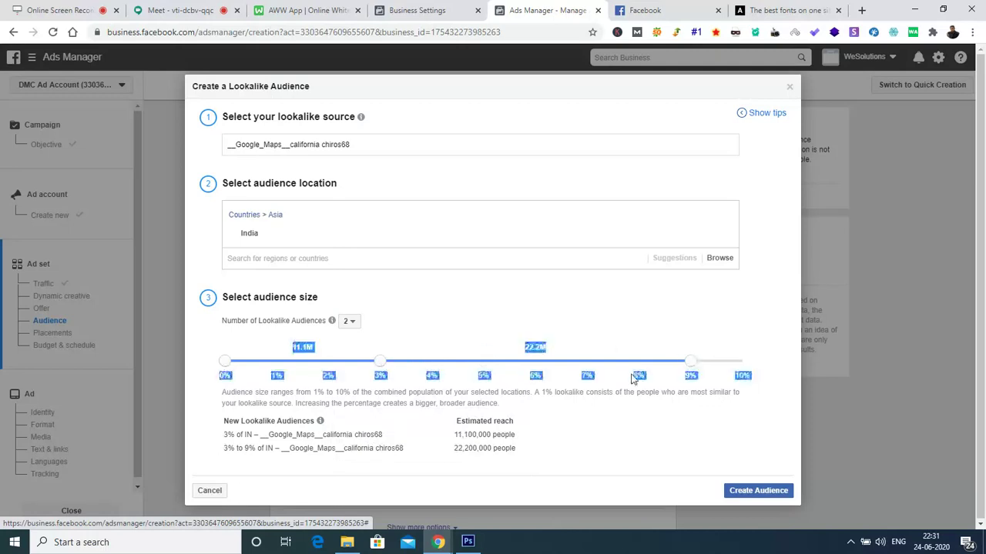
pyautogui.moveTo(681, 365); pyautogui.dragTo(593, 369)
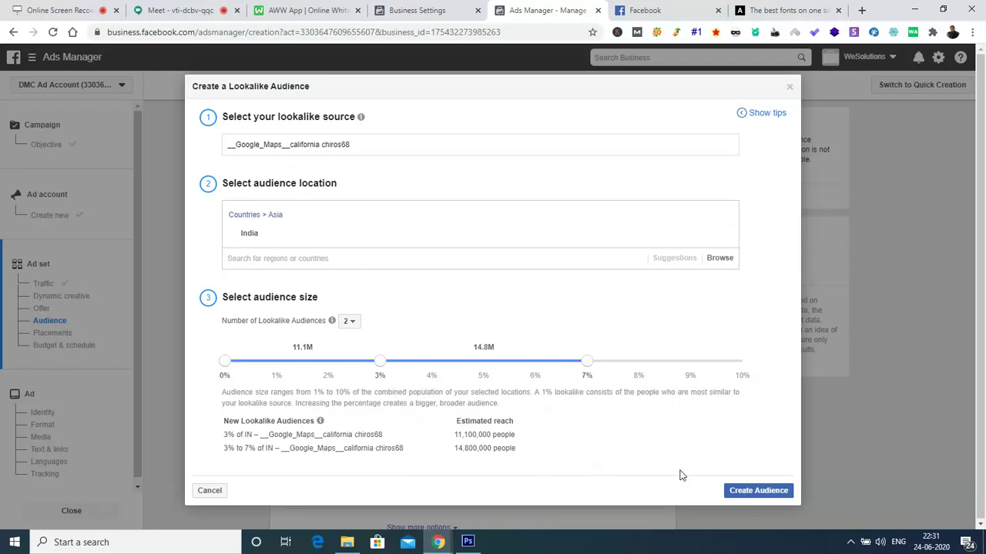
# Step: Create the two India lookalike audiences (3% and 3–7%), then remove the dss audience and a duplicate customer list
pyautogui.click(759, 490)
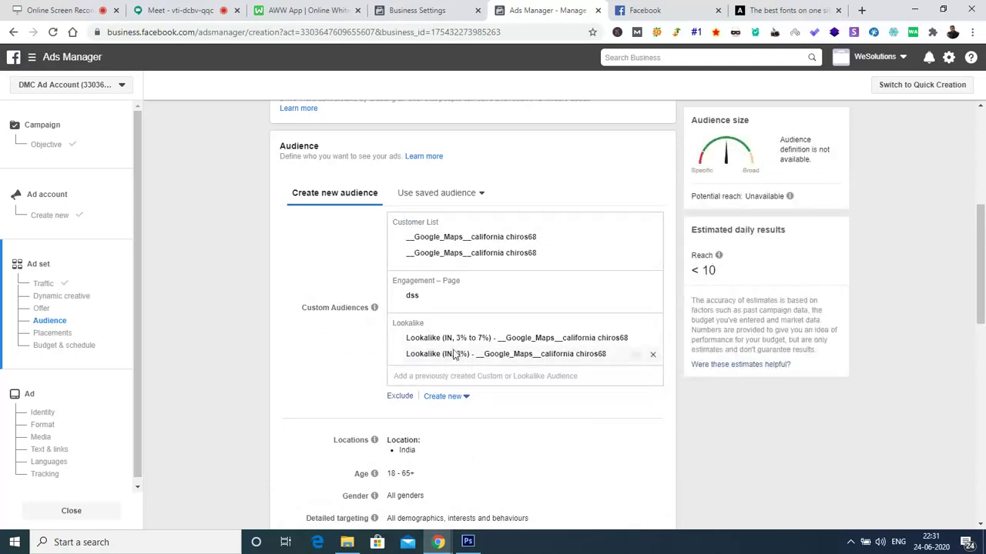
pyautogui.click(653, 299)
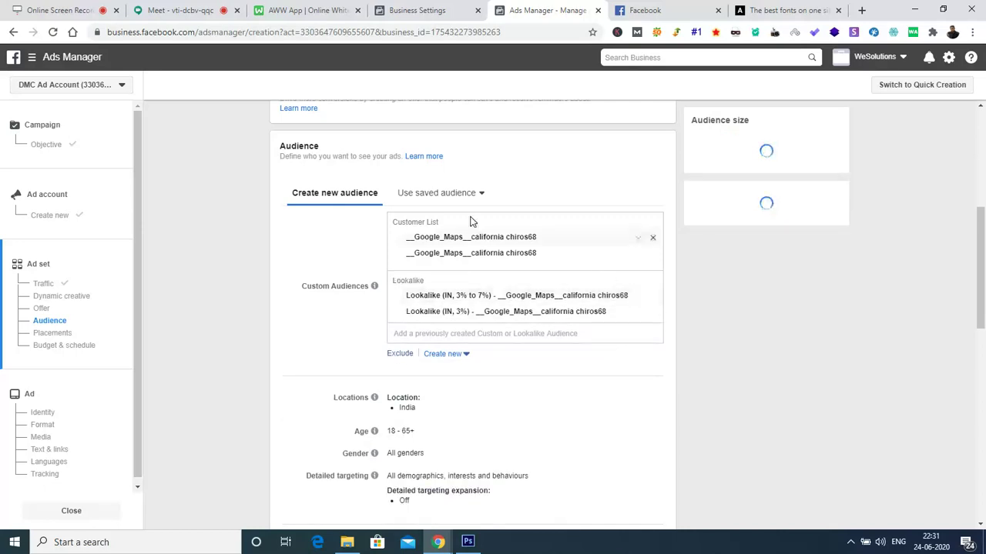
pyautogui.click(653, 239)
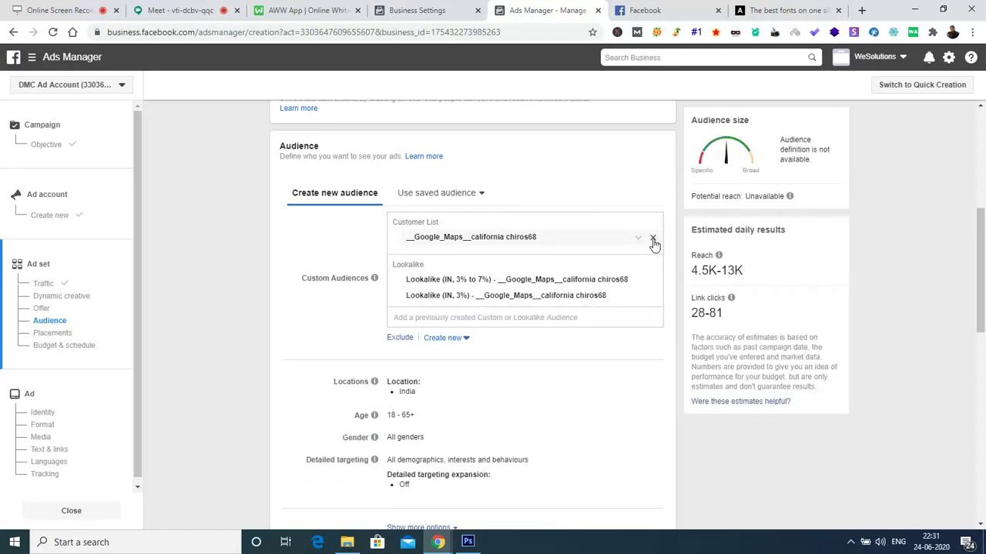
# Step: Remove the last Customer List entry, then review Placements and Budget before returning to Audience
pyautogui.click(653, 240)
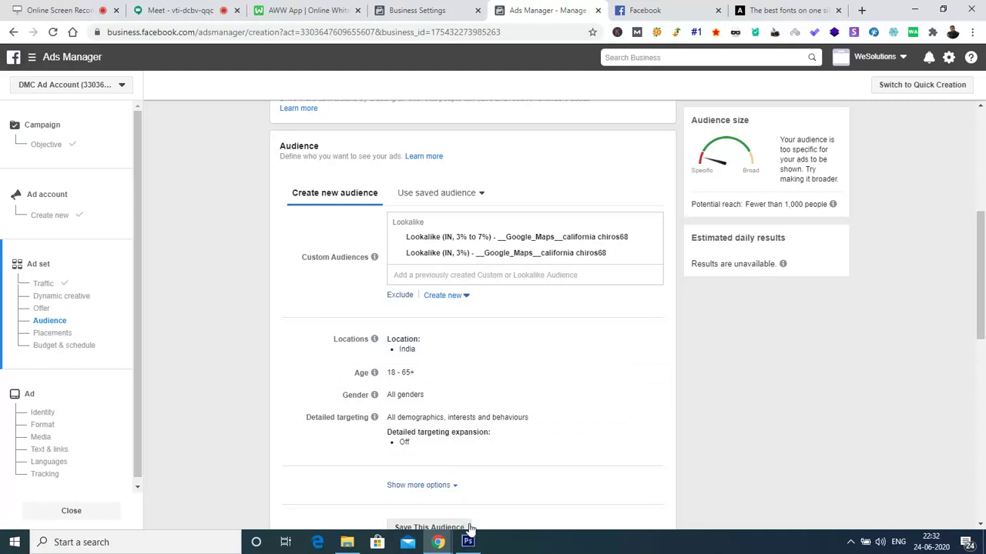
pyautogui.moveTo(983, 291); pyautogui.dragTo(983, 405)
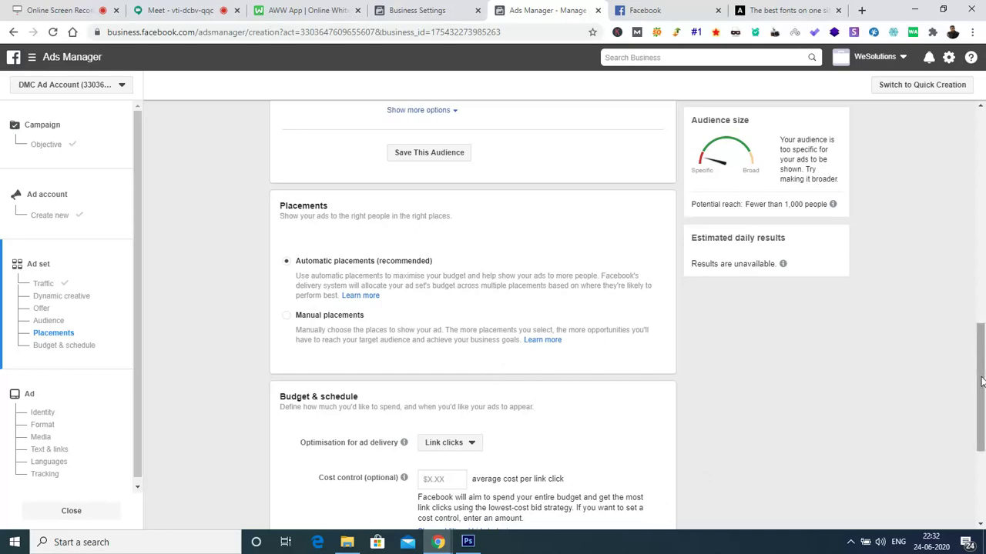
pyautogui.moveTo(981, 383); pyautogui.dragTo(983, 459)
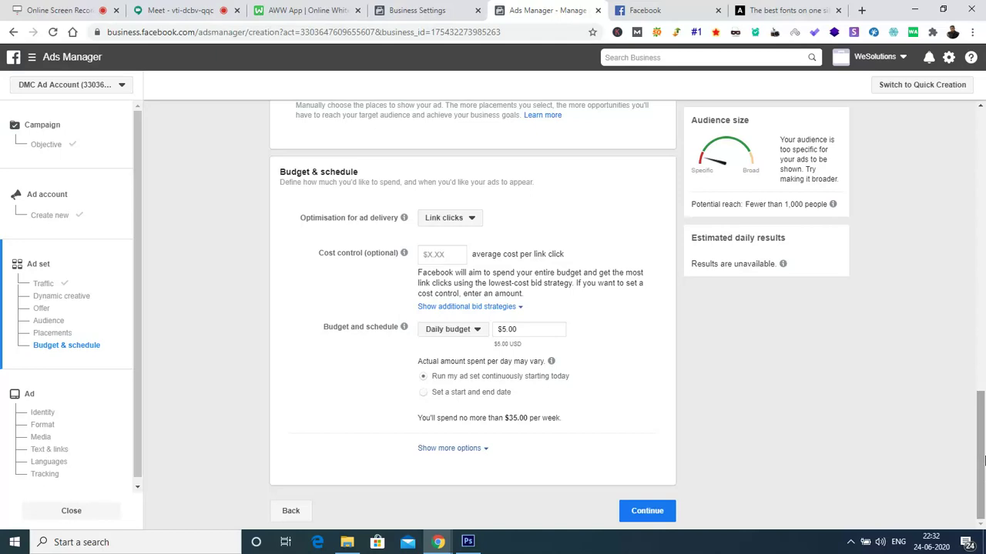
pyautogui.moveTo(980, 452); pyautogui.dragTo(978, 239)
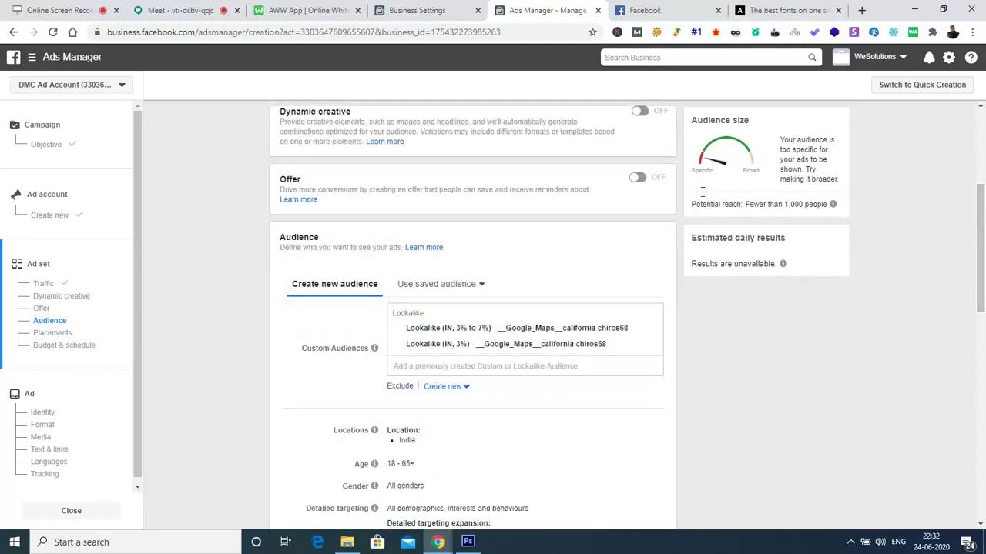
# Step: On the AWW whiteboard, undo a stray pen stroke and draw a large rectangle in the centre
pyautogui.click(281, 10)
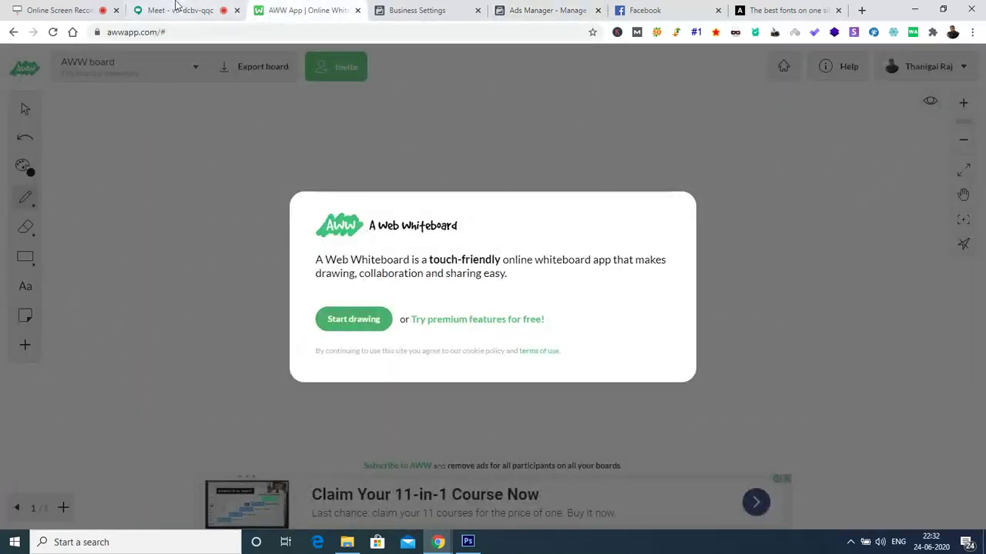
pyautogui.click(365, 319)
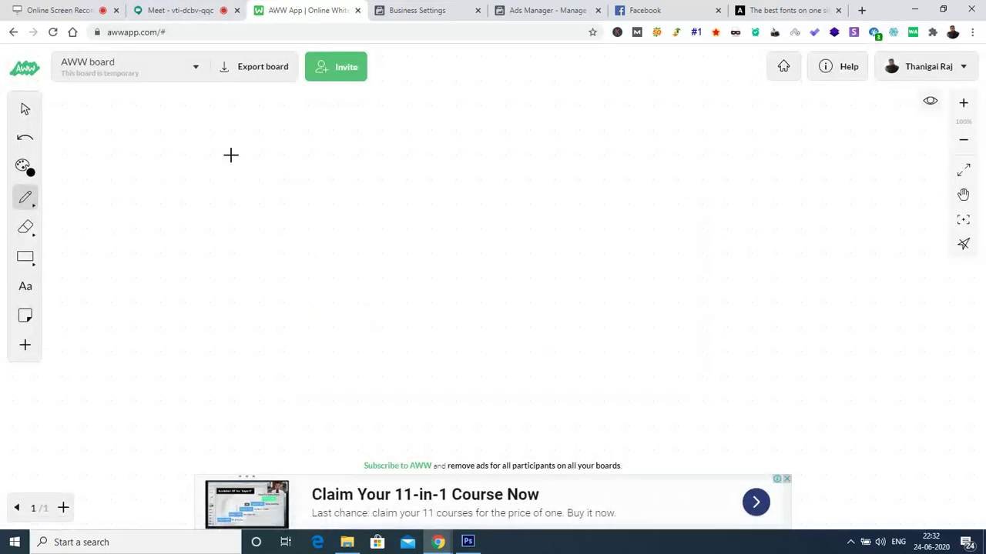
pyautogui.moveTo(361, 127)
pyautogui.mouseDown()
pyautogui.moveTo(522, 354)
pyautogui.moveTo(678, 363)
pyautogui.mouseUp()
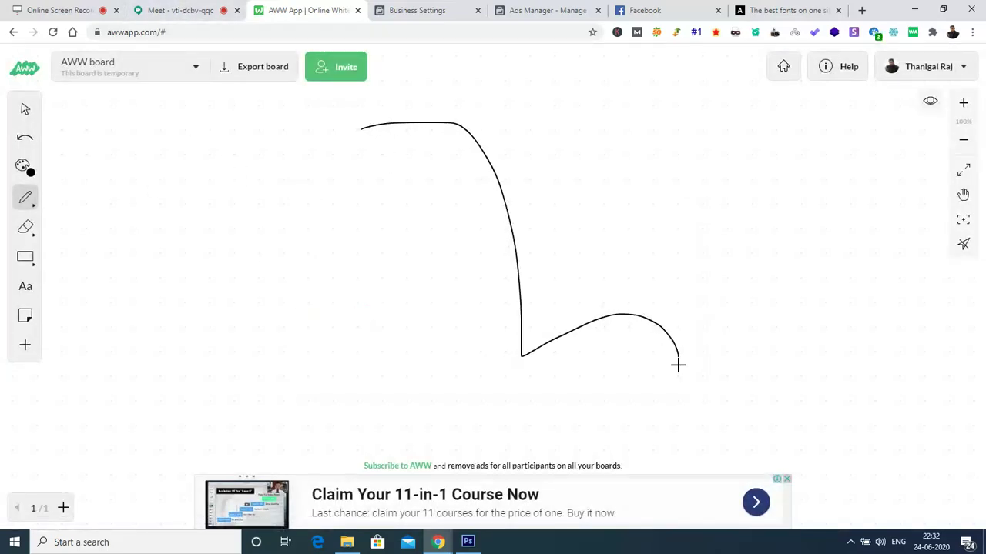
pyautogui.hotkey('ctrl', 'z')
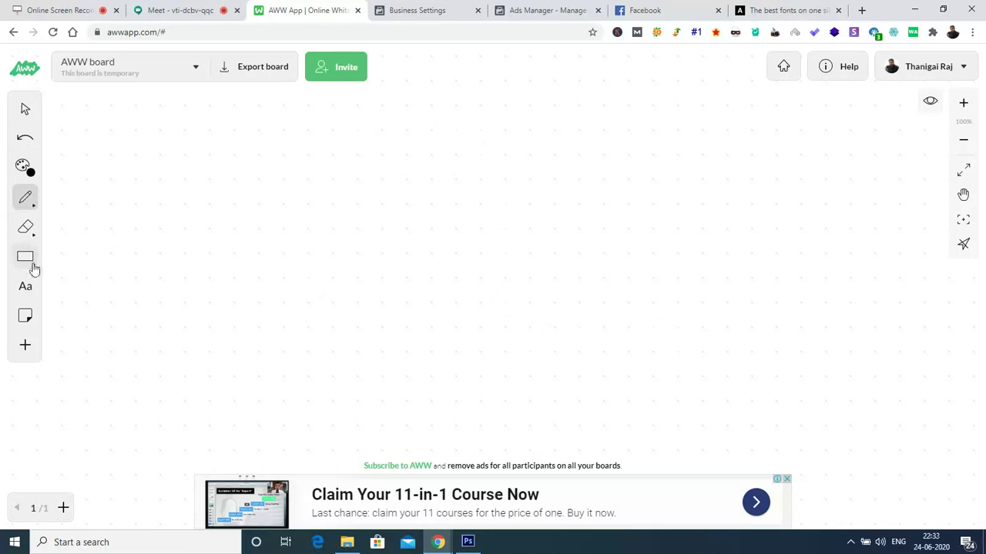
pyautogui.click(25, 258)
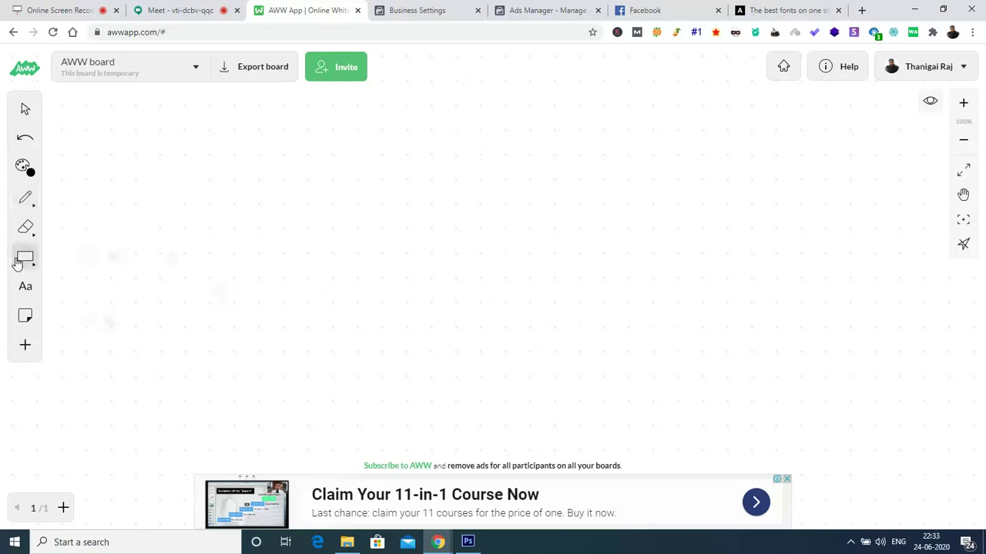
pyautogui.moveTo(383, 127); pyautogui.dragTo(720, 418)
# Step: Write 'Custom Audience', 'Lookalike audience' and '0 to 10%' inside the box's top
pyautogui.click(26, 286)
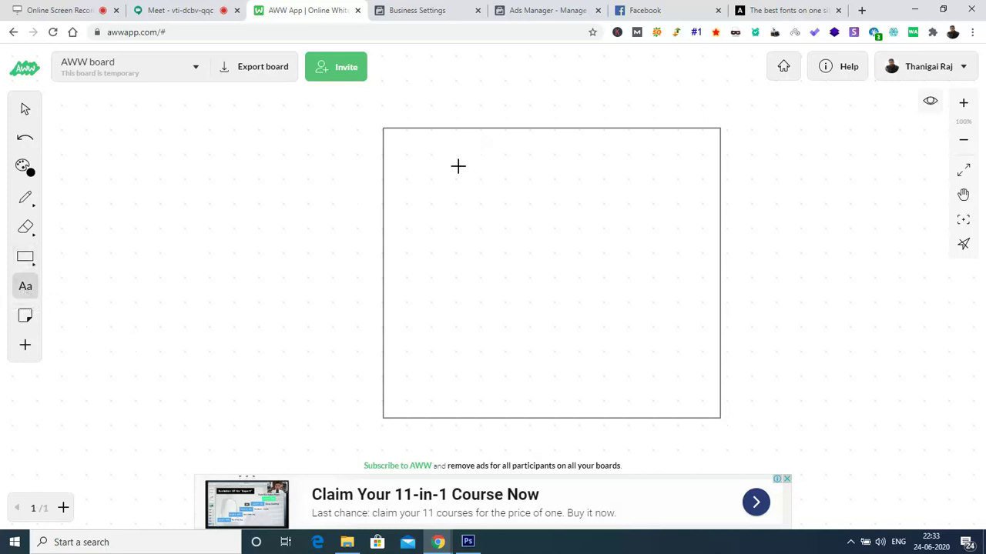
pyautogui.click(419, 158)
pyautogui.write('Custome')
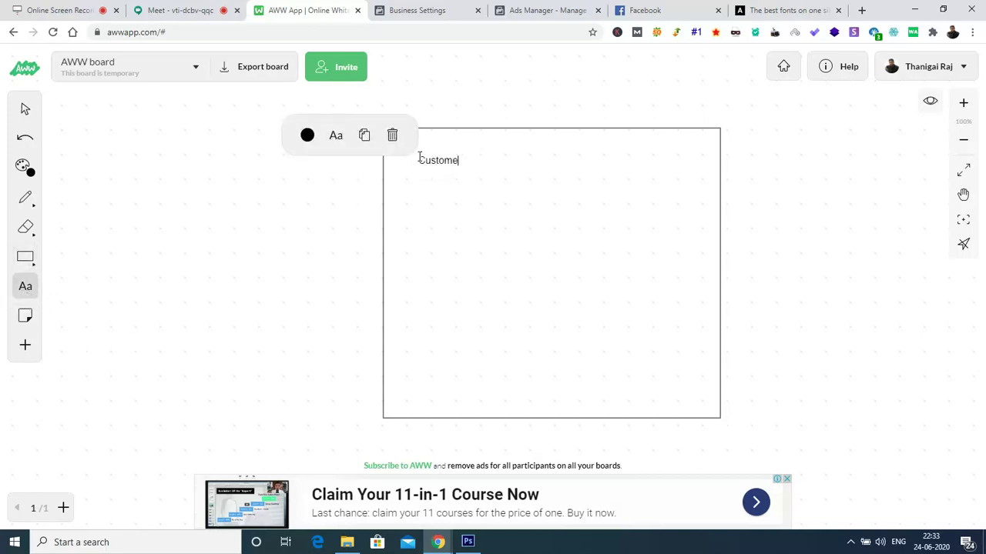
pyautogui.press('BackSpace')
pyautogui.write('Audience')
pyautogui.write('Look')
pyautogui.write('alike ')
pyautogui.write('audience')
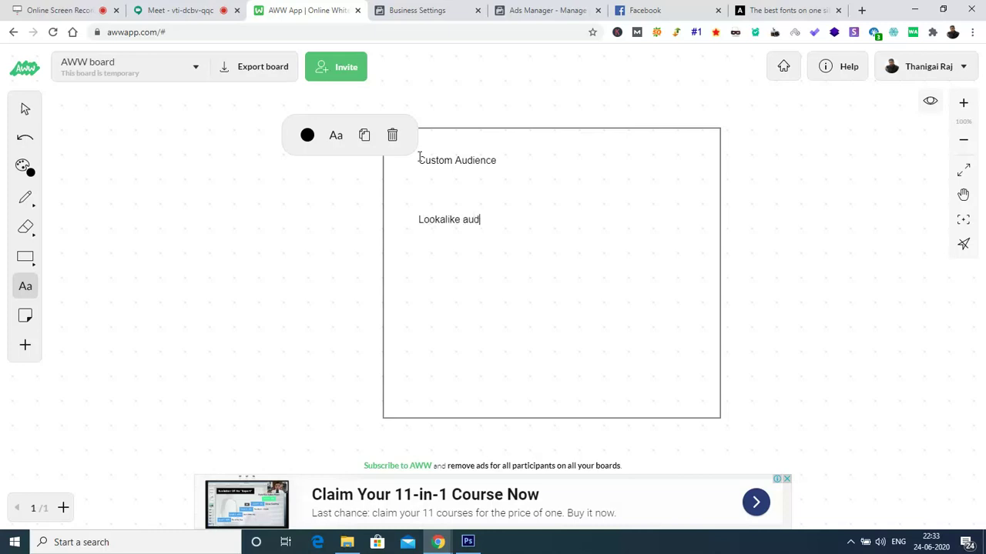
pyautogui.press('BackSpace')
pyautogui.press('BackSpace')
pyautogui.press('BackSpace')
pyautogui.write('nce ')
pyautogui.write('0 to 1')
pyautogui.write('0%')
# Step: Add the line 'More % broader the targetted audience' below '0 to 10%'
pyautogui.press('Return')
pyautogui.write('More %')
pyautogui.hotkey('shift', 'Home')
pyautogui.press('Left')
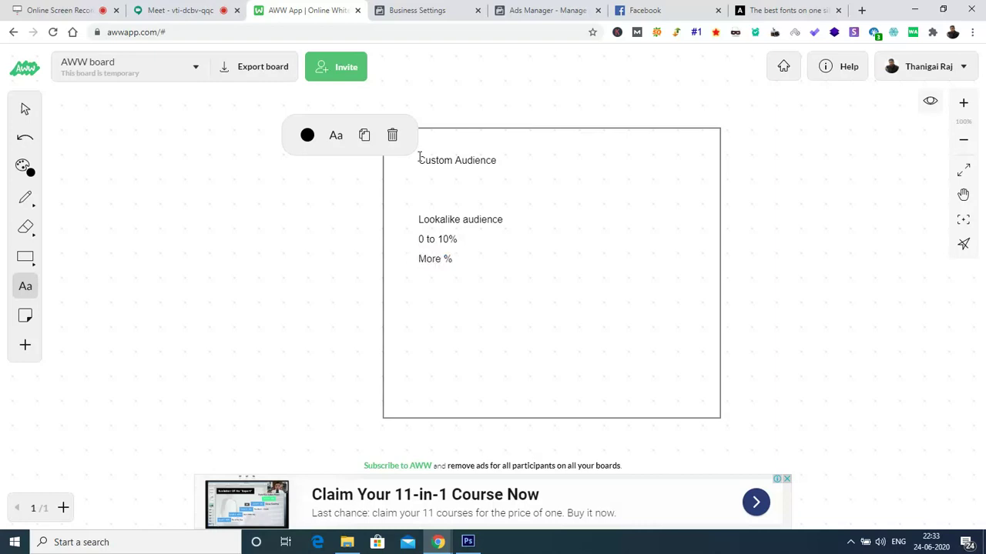
pyautogui.write('broader the targetted ')
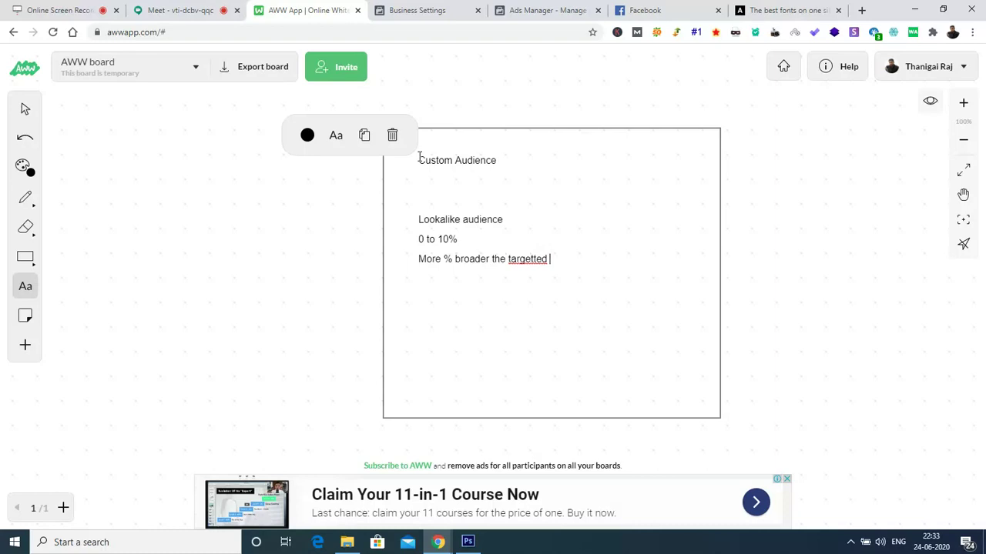
pyautogui.write('audiecen')
pyautogui.press('Return')
pyautogui.press('BackSpace')
pyautogui.press('BackSpace')
pyautogui.press('BackSpace')
pyautogui.write('nce')
pyautogui.doubleClick(530, 259)
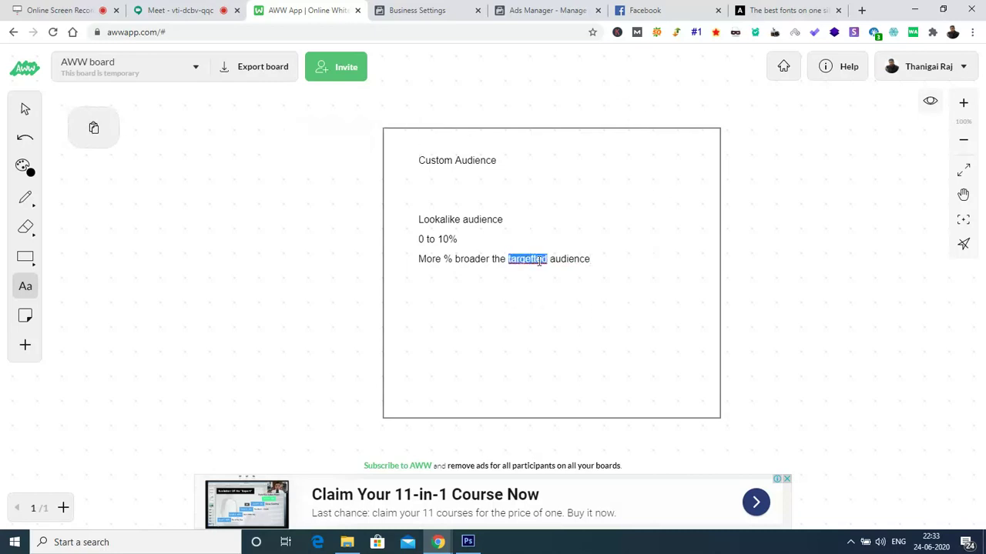
# Step: Under Custom Audience, list 'email phone number' and 'fb page interaction' as sources
pyautogui.click(440, 181)
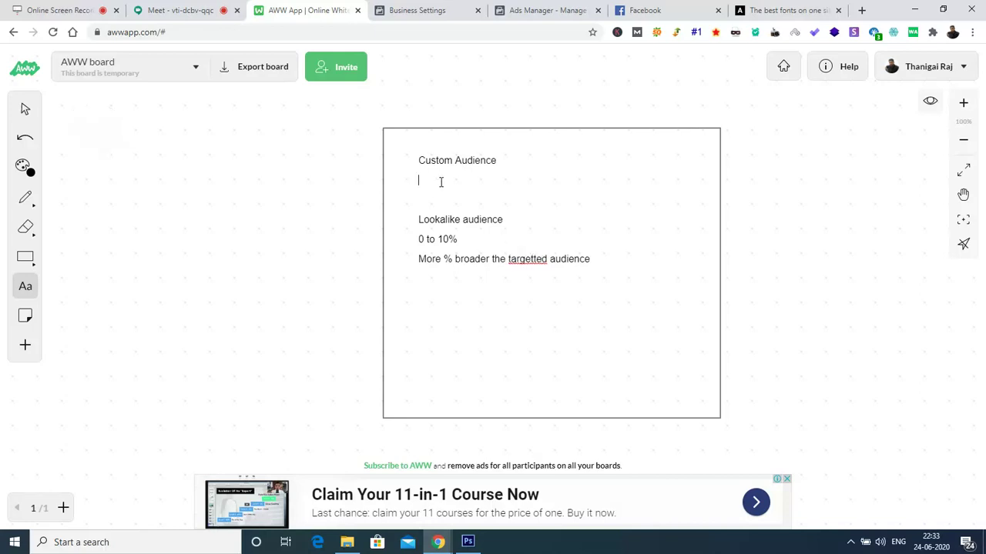
pyautogui.press('Return')
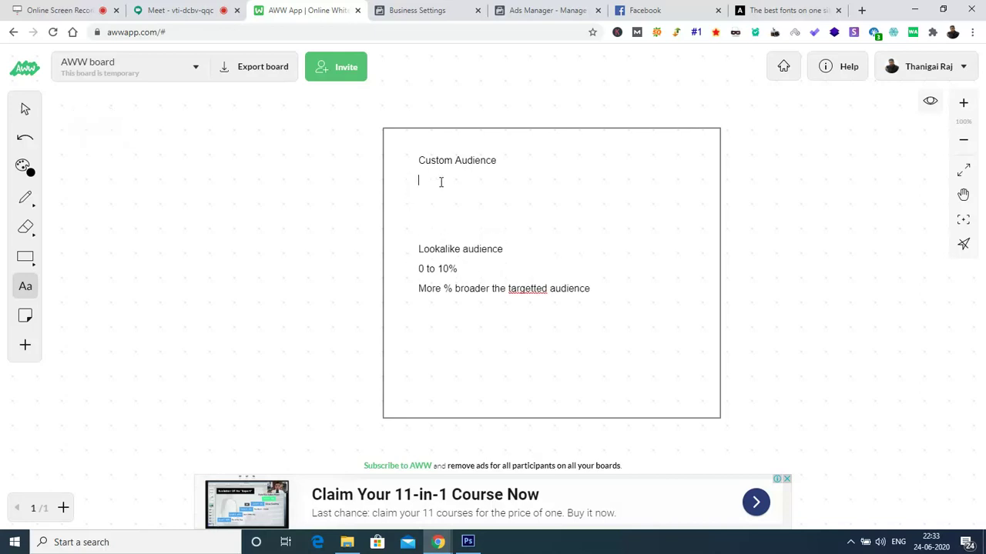
pyautogui.write('email')
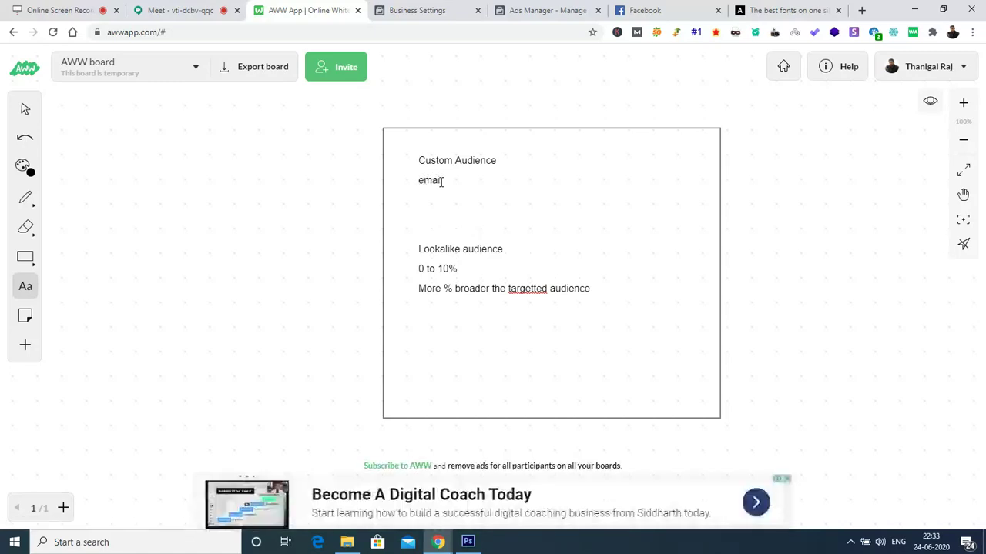
pyautogui.write(' phone nm')
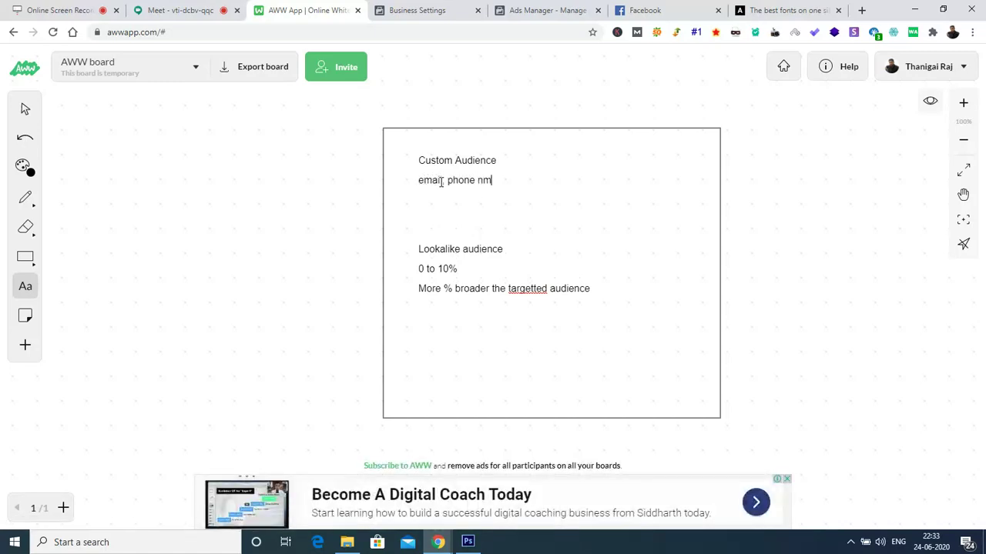
pyautogui.press('BackSpace')
pyautogui.write('umber')
pyautogui.press('Return')
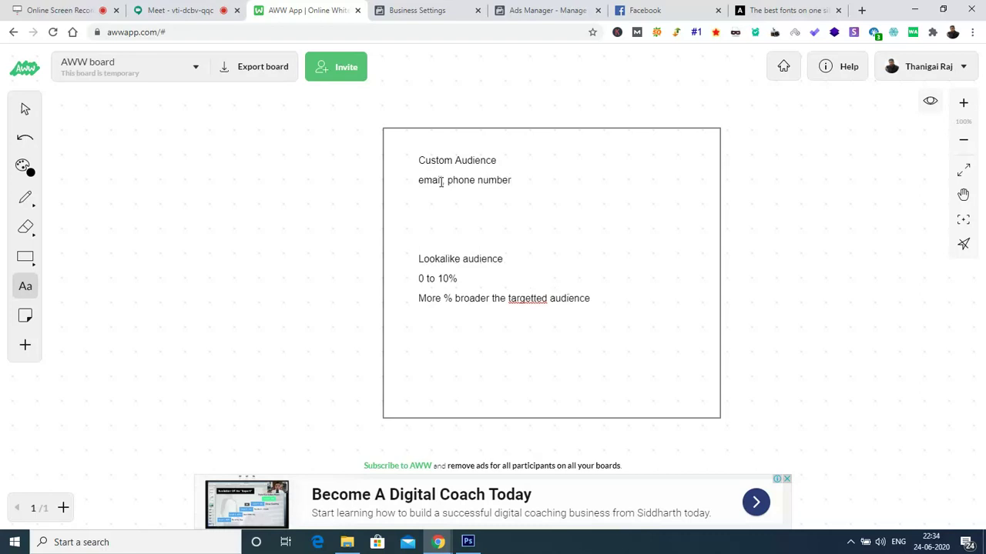
pyautogui.press('Return')
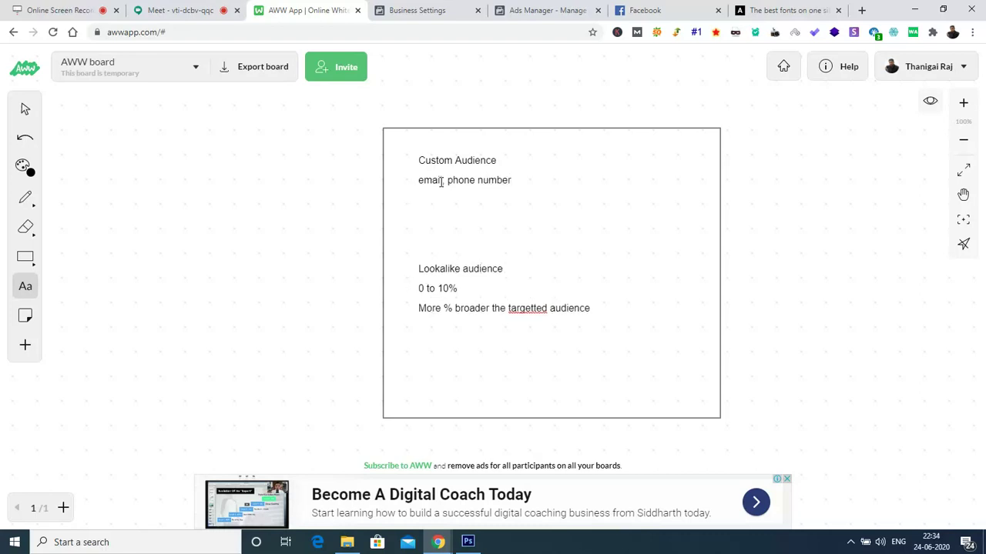
pyautogui.write('g')
pyautogui.press('BackSpace')
pyautogui.write('fb page interaction')
# Step: Add 'instagram page interaction', 'lead form interaction' and 'website interaction' to the source list
pyautogui.press('Return')
pyautogui.write('instra')
pyautogui.press('BackSpace')
pyautogui.press('BackSpace')
pyautogui.write('agram page interaction')
pyautogui.press('Return')
pyautogui.press('Return')
pyautogui.write('lead form ')
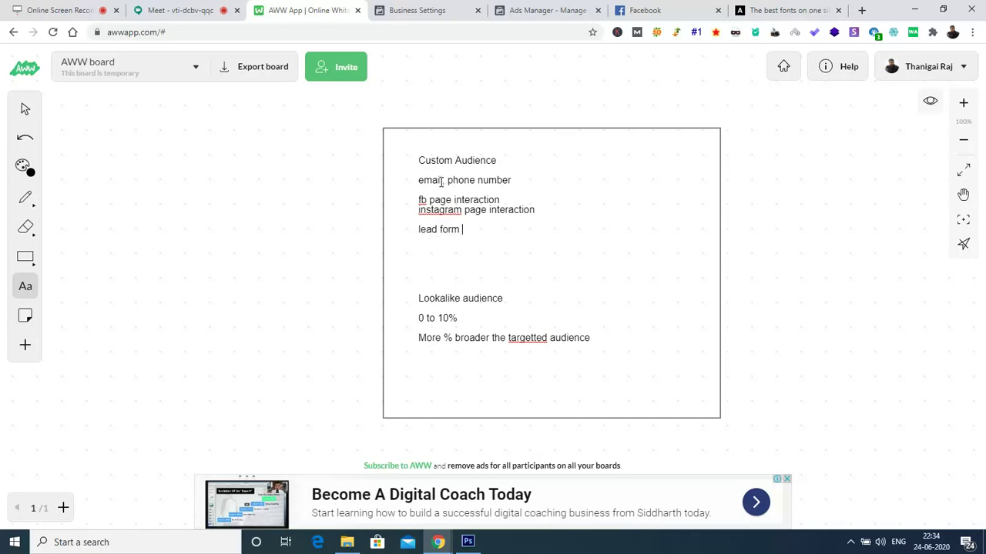
pyautogui.write('interaction')
pyautogui.press('Return')
pyautogui.press('Return')
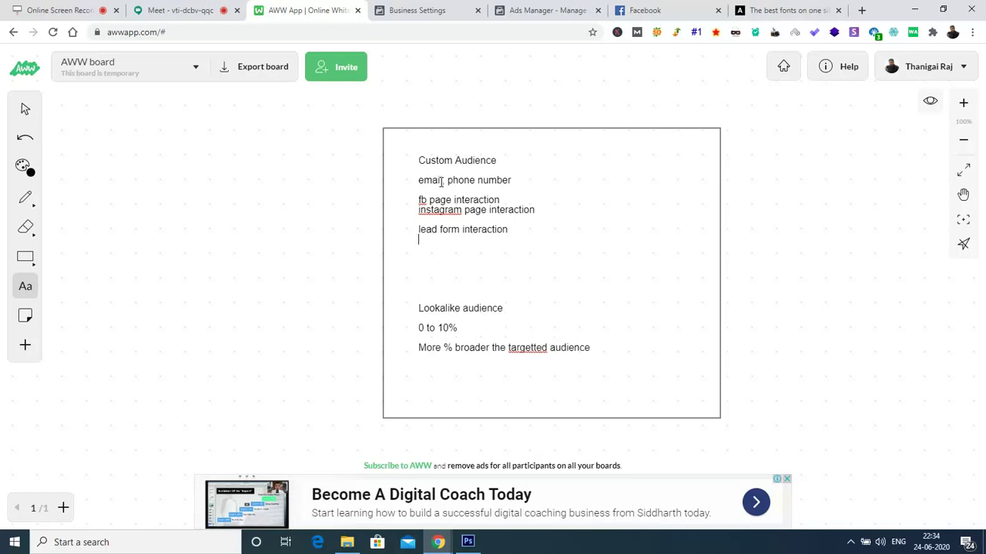
pyautogui.write('website')
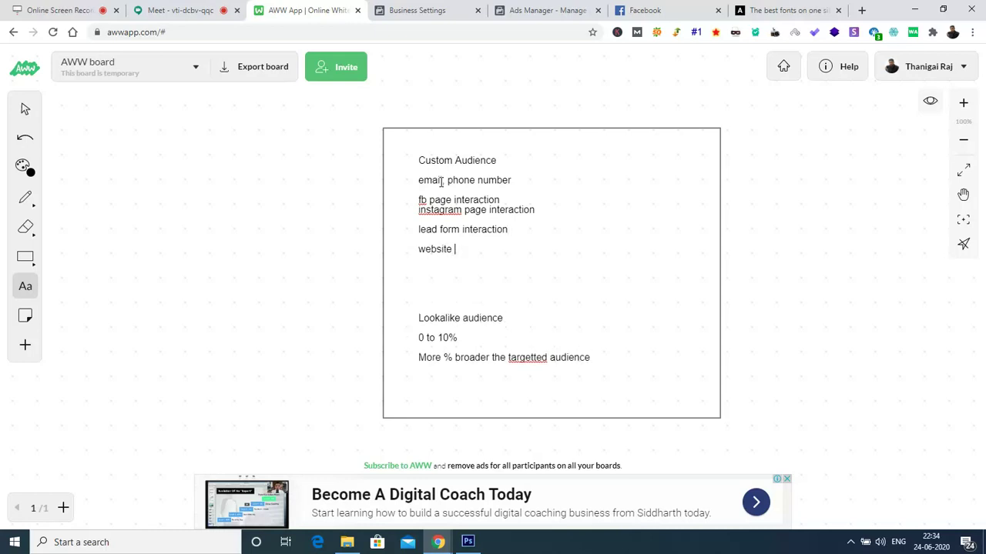
pyautogui.write(' interaction')
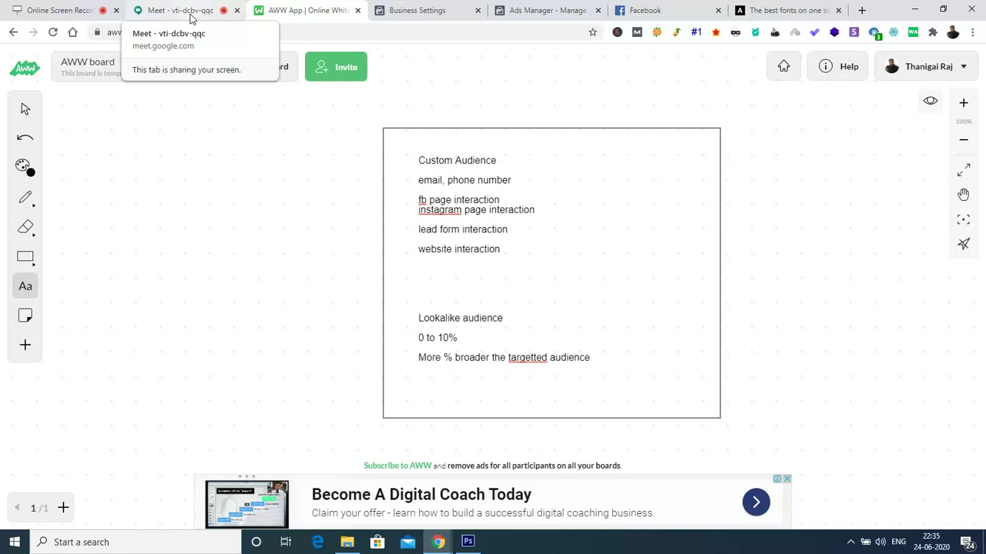
# Step: In the Google Meet call, stop presenting the screen so the three participant tiles return
pyautogui.click(190, 16)
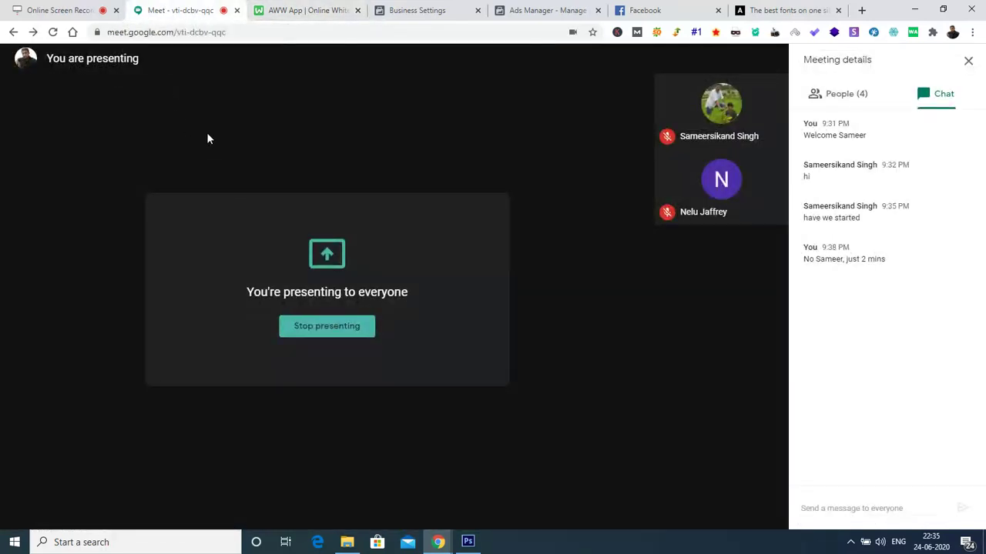
pyautogui.moveTo(412, 210)
pyautogui.click(711, 508)
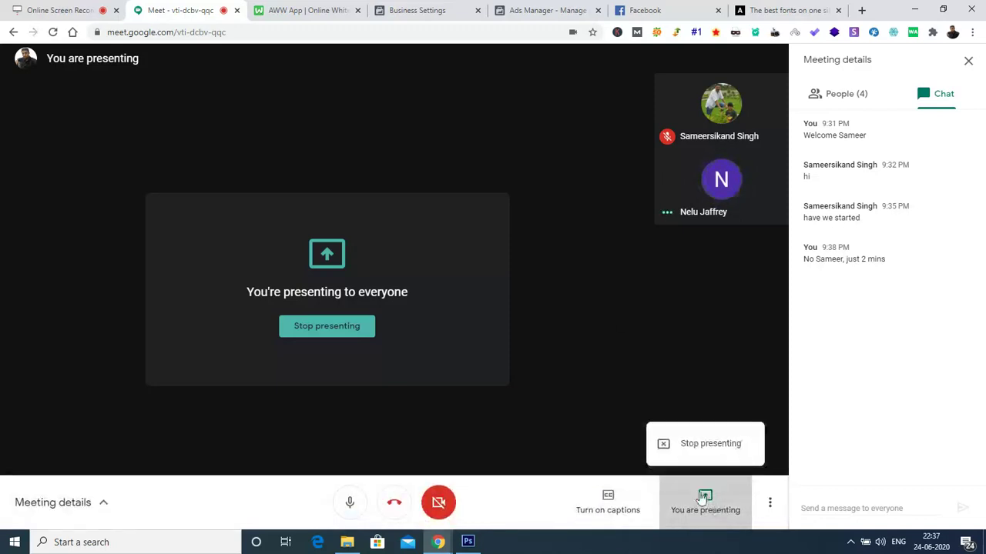
pyautogui.click(685, 445)
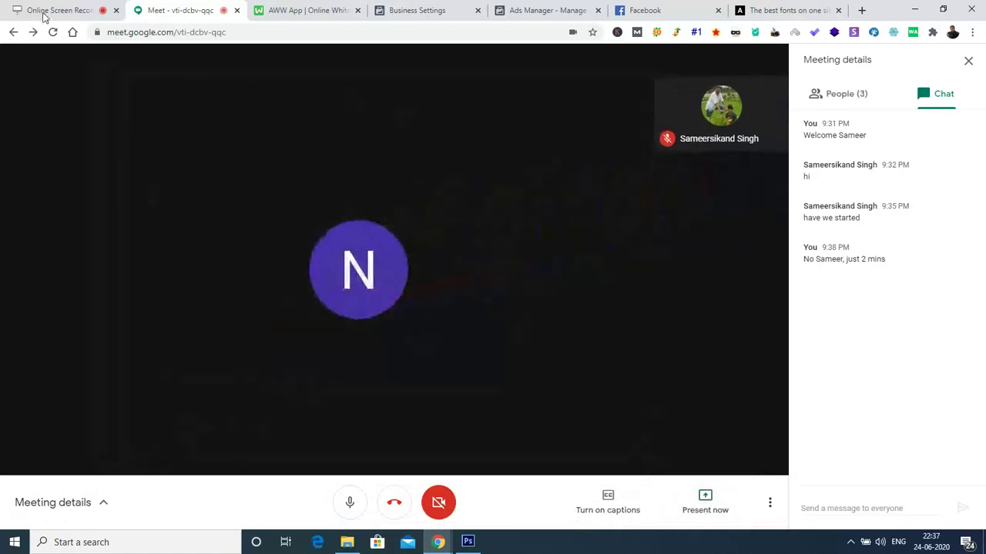